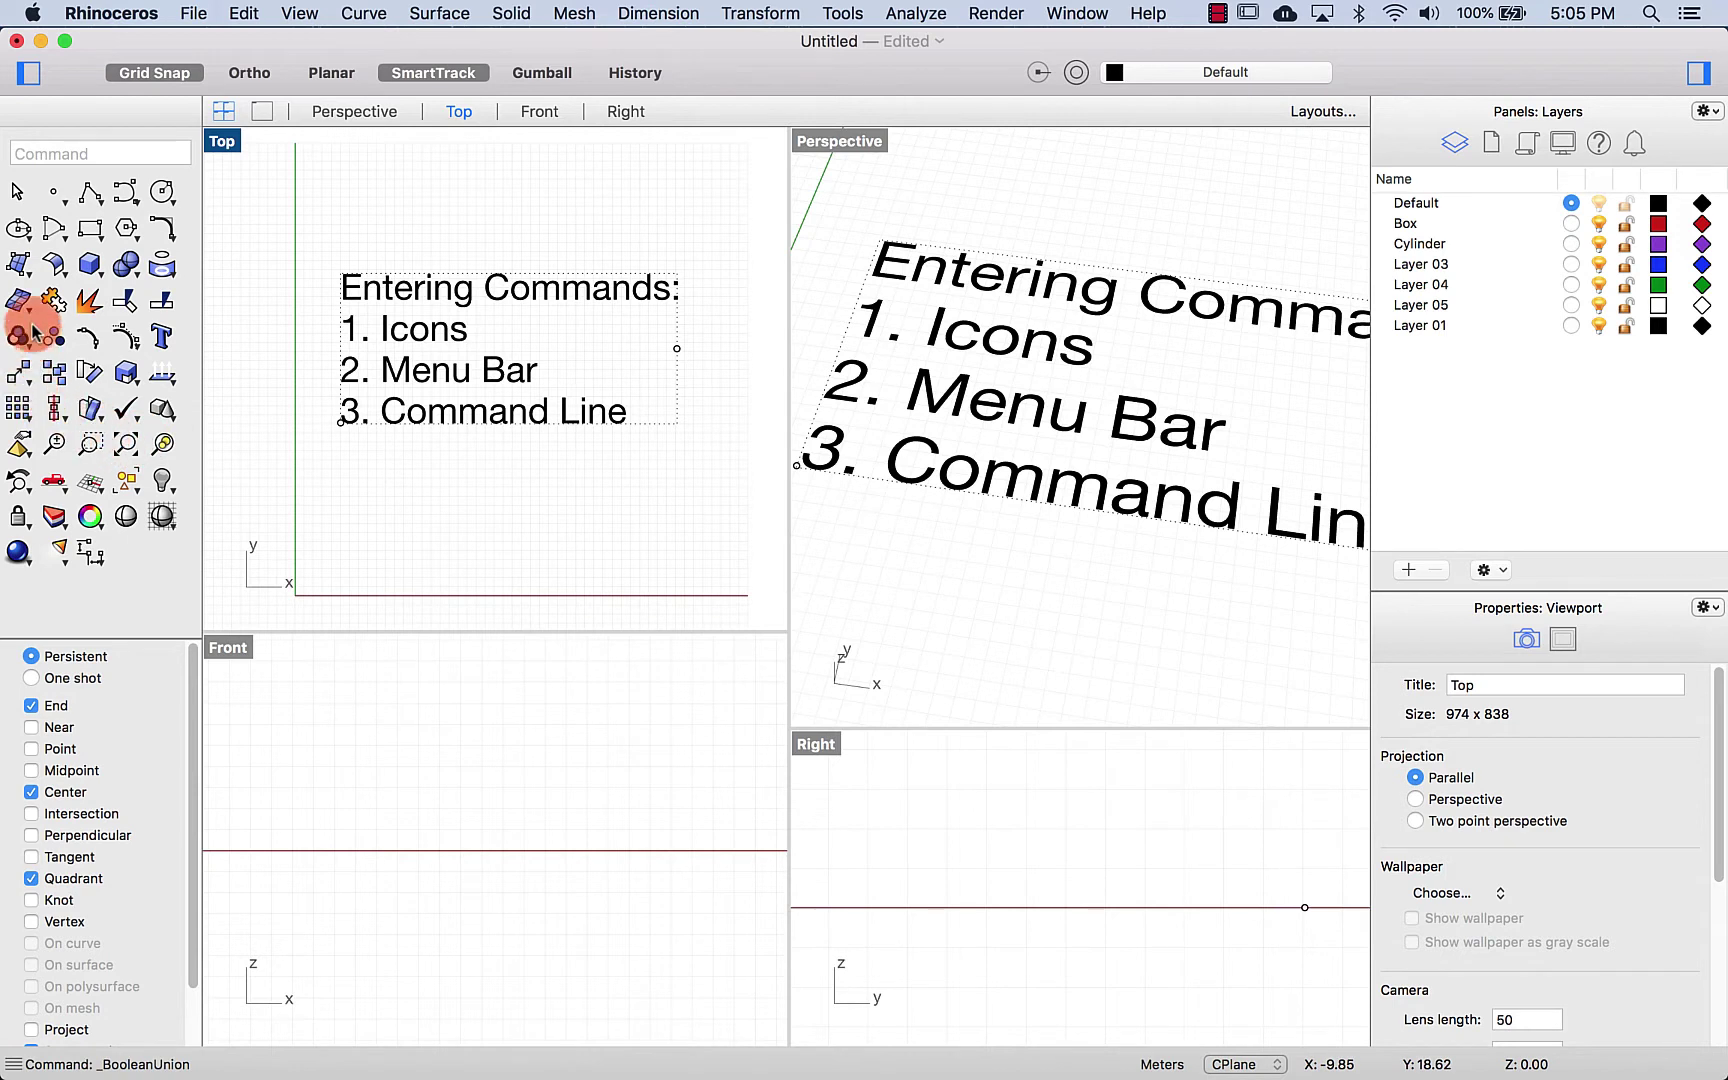
Draw a solid box from two base corners and a height behind the text in the Perspective view
click(89, 267)
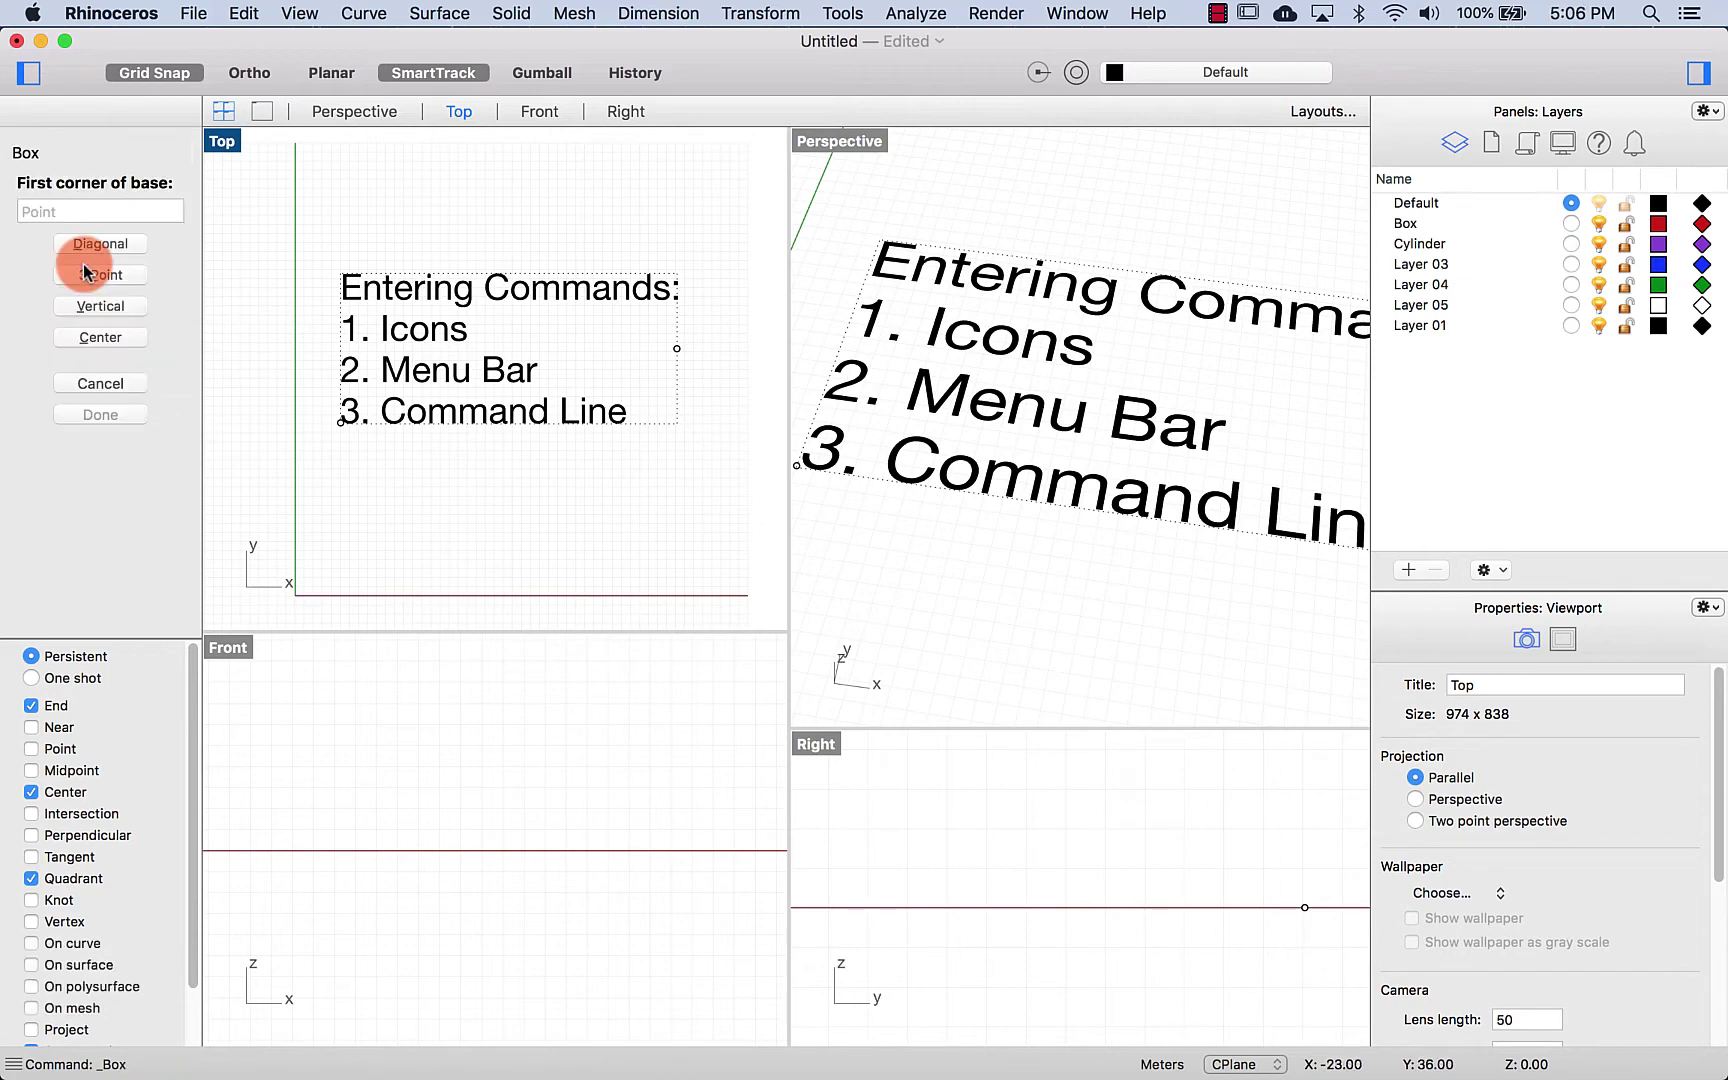
click(1025, 204)
click(1199, 177)
click(1180, 139)
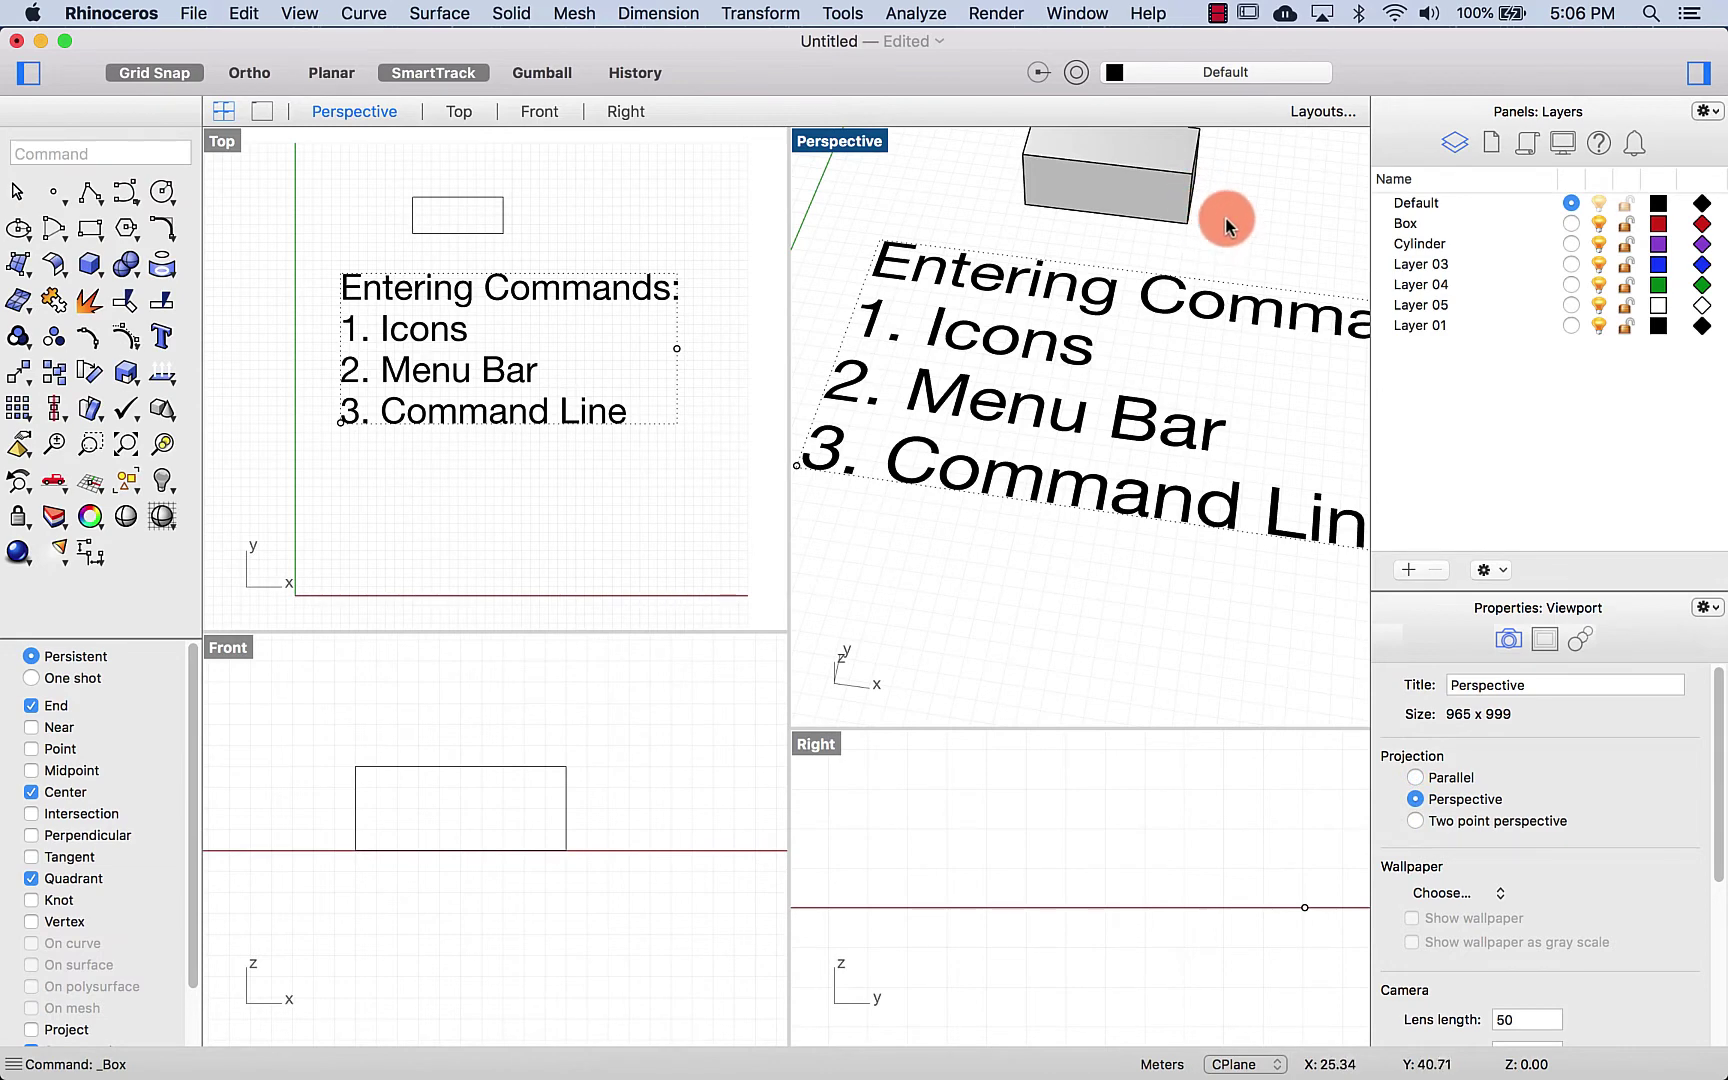
shift+right_drag(1231, 213, 1129, 270)
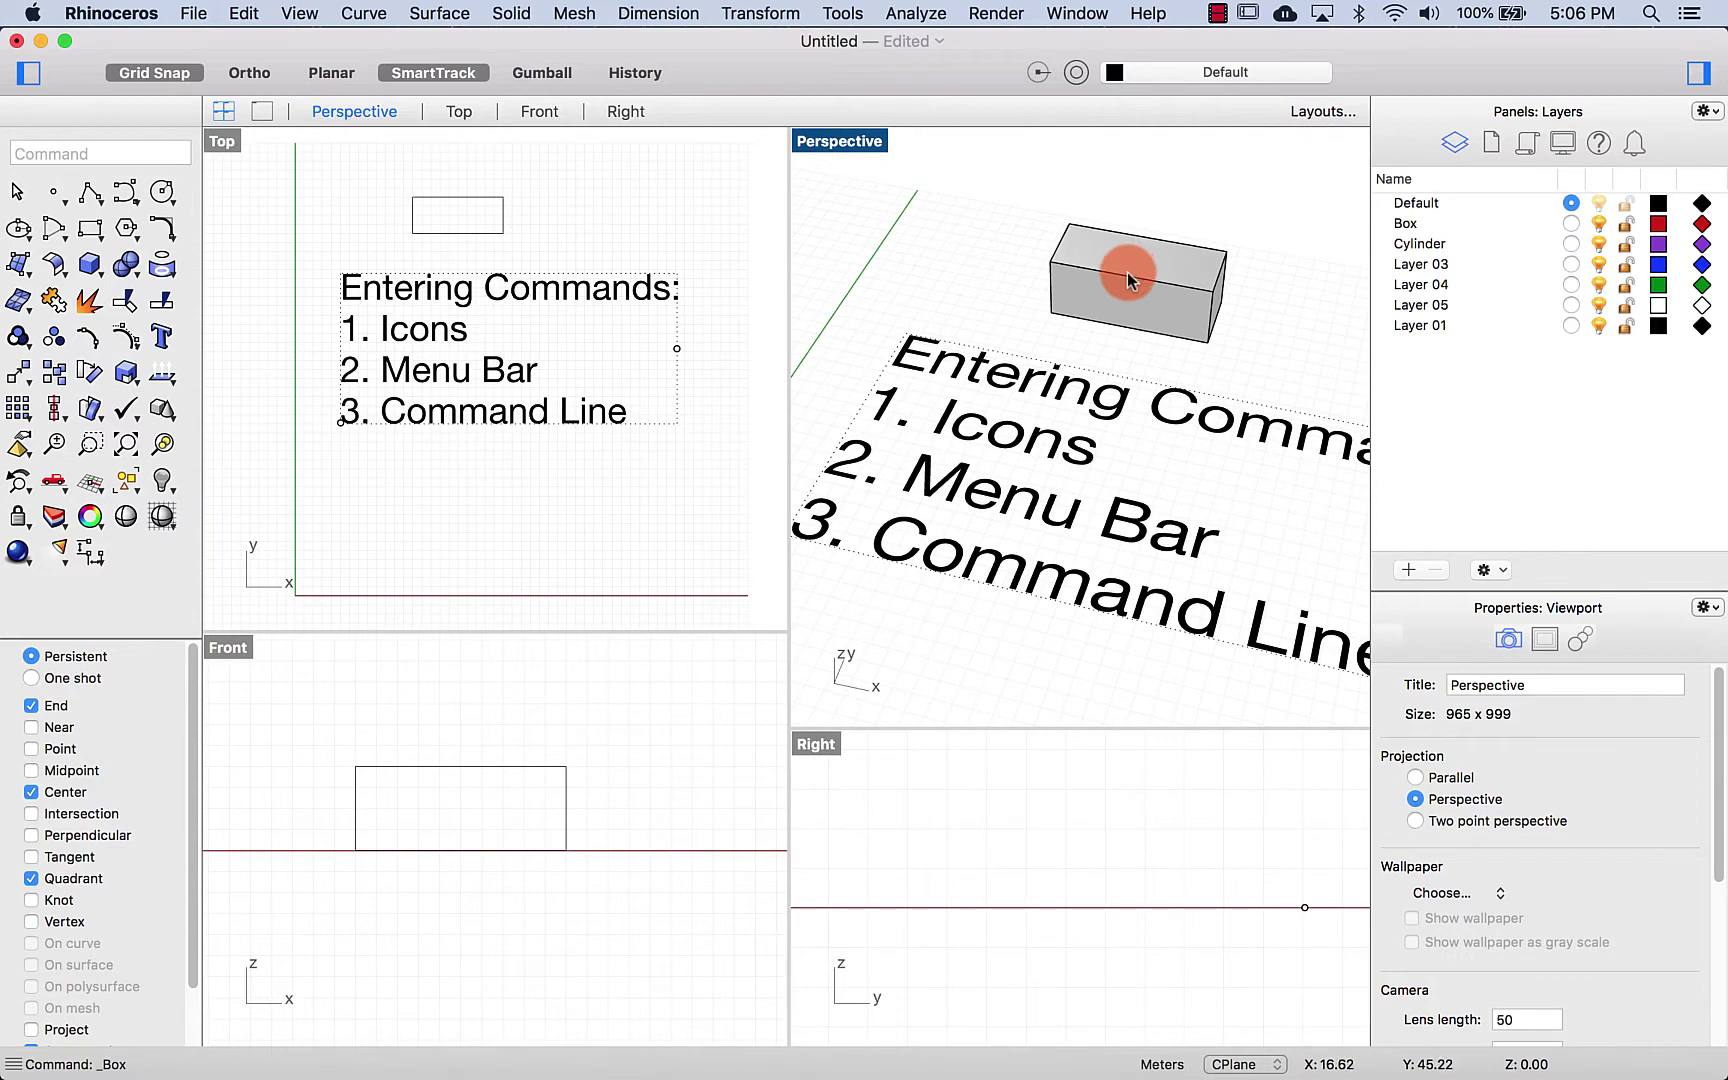
Show the Solid Creation tools as a floating palette and place it beside the main tools, over the Top view
click(97, 277)
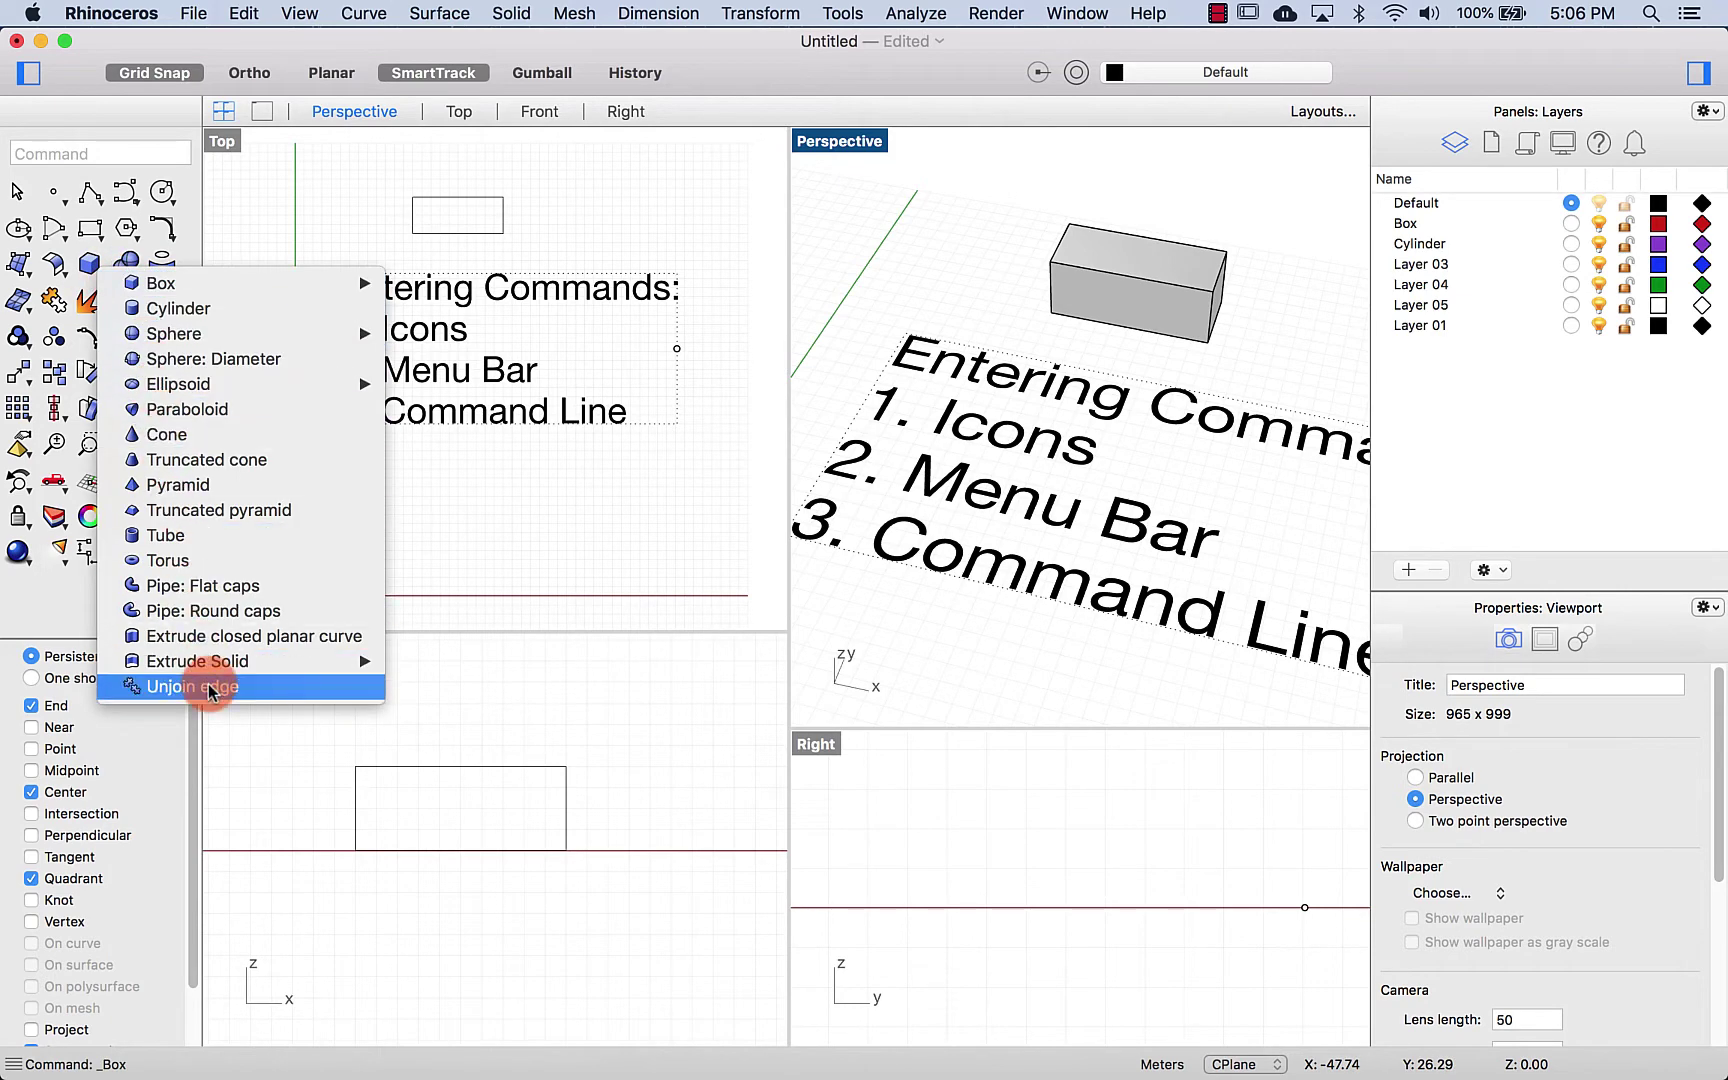
click(336, 227)
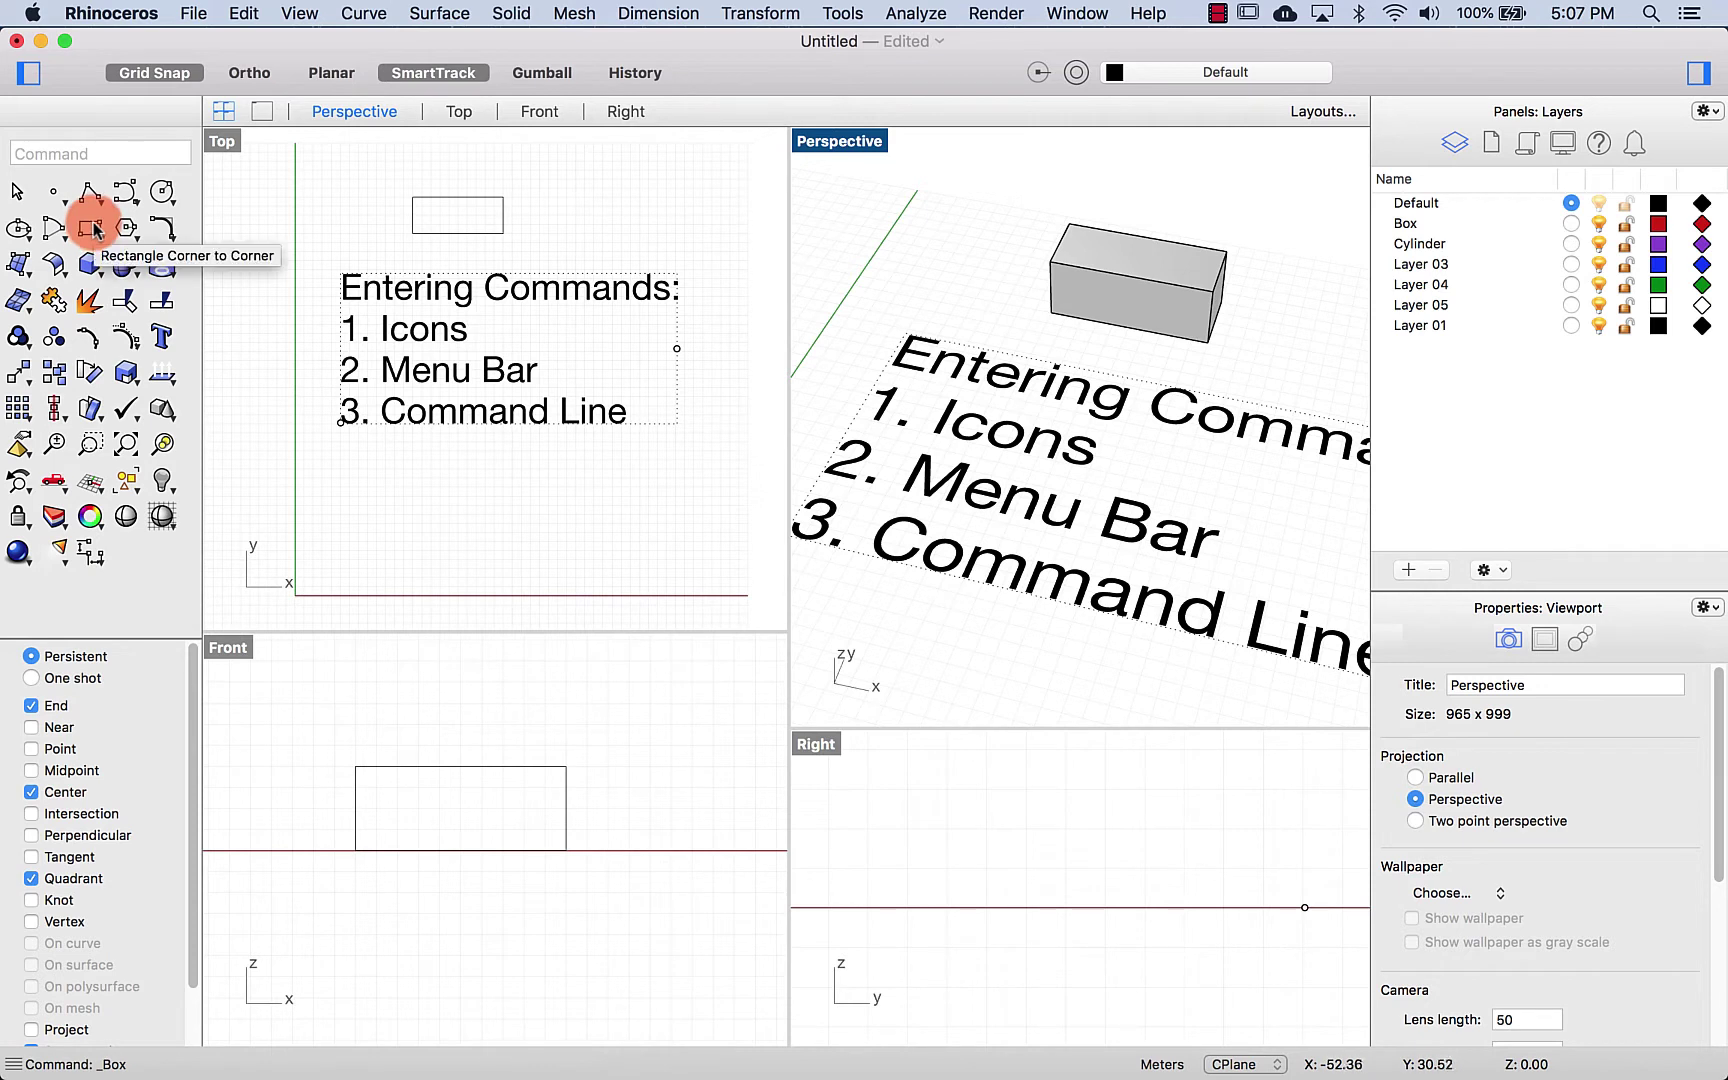
right_click(89, 266)
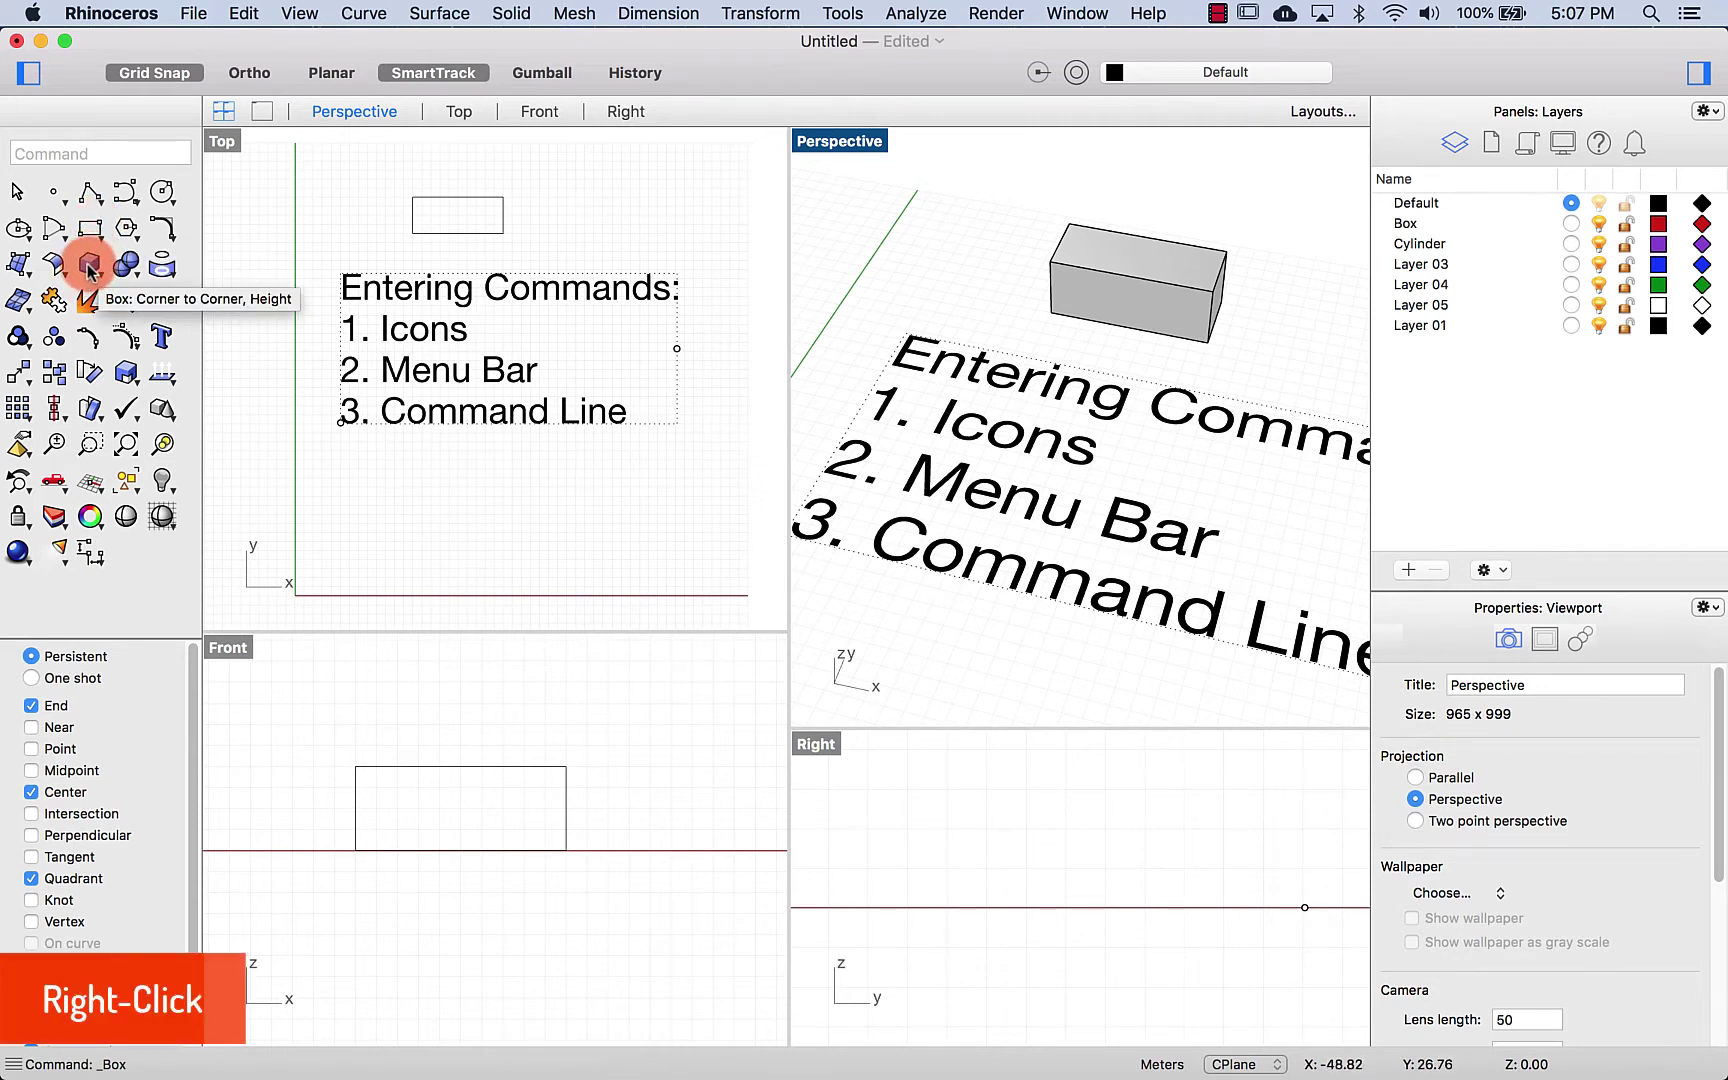
click(89, 266)
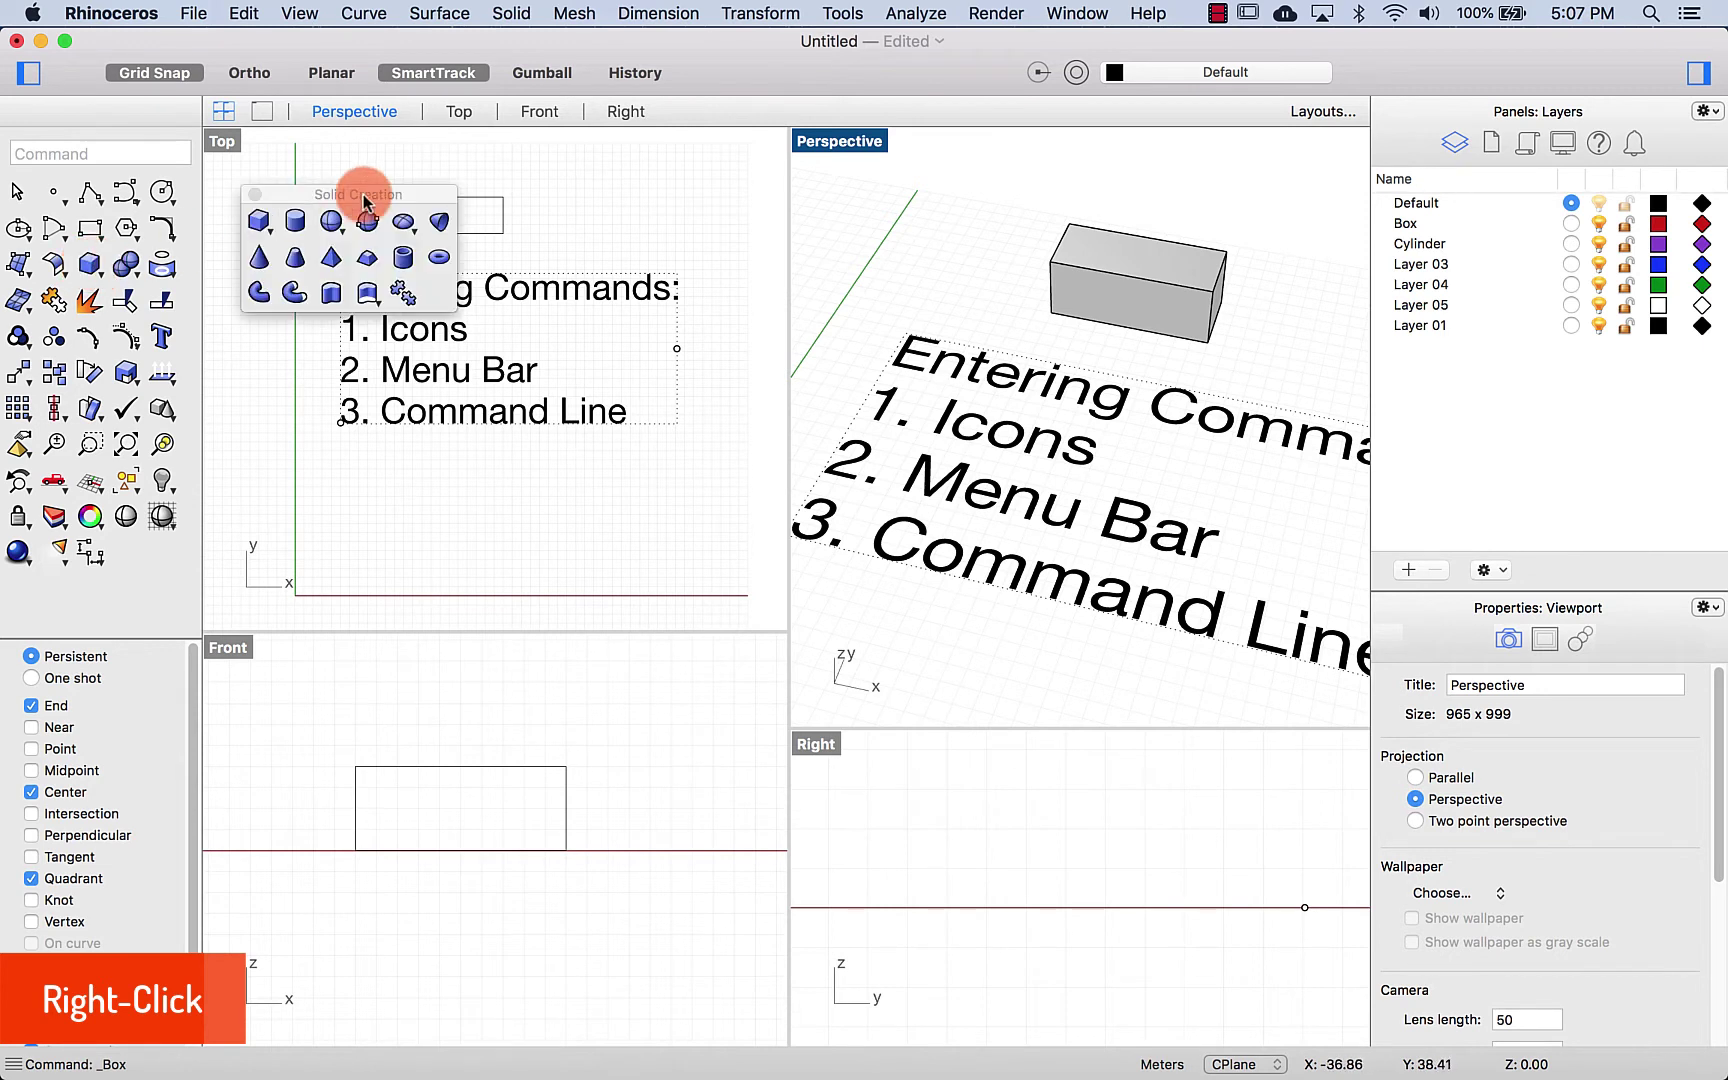
drag(360, 197, 386, 444)
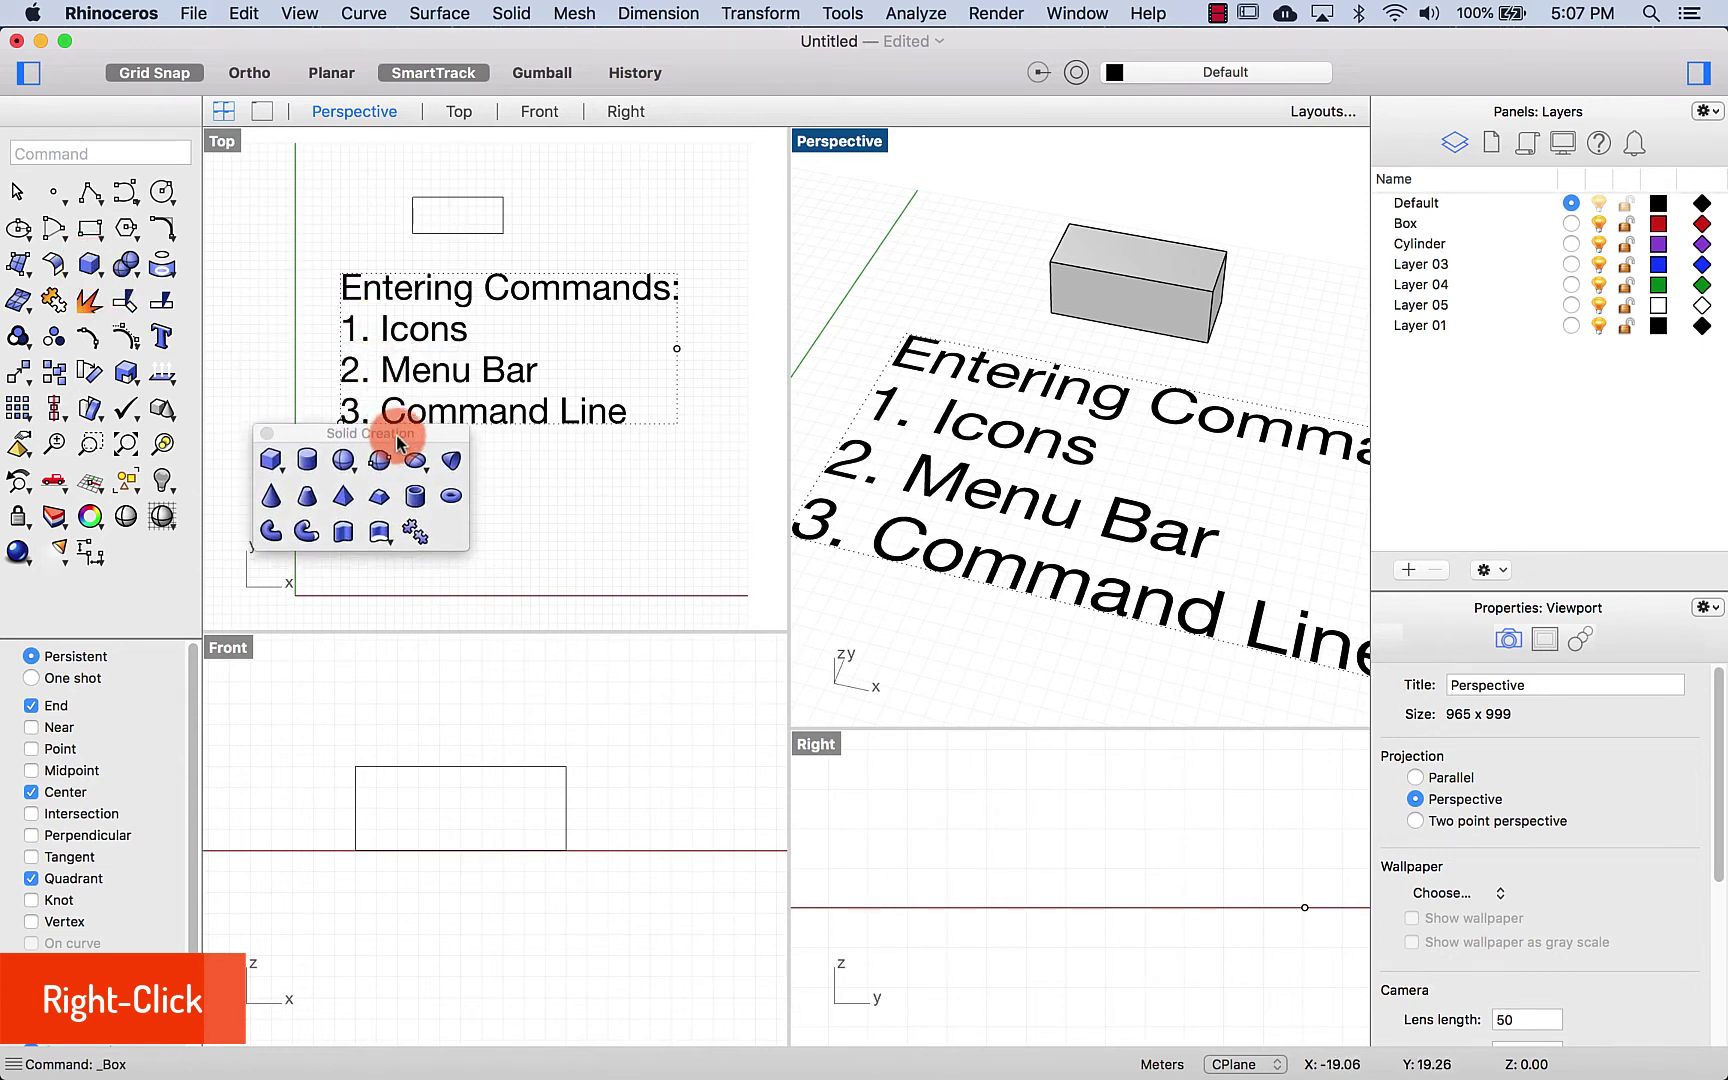
drag(391, 452, 389, 203)
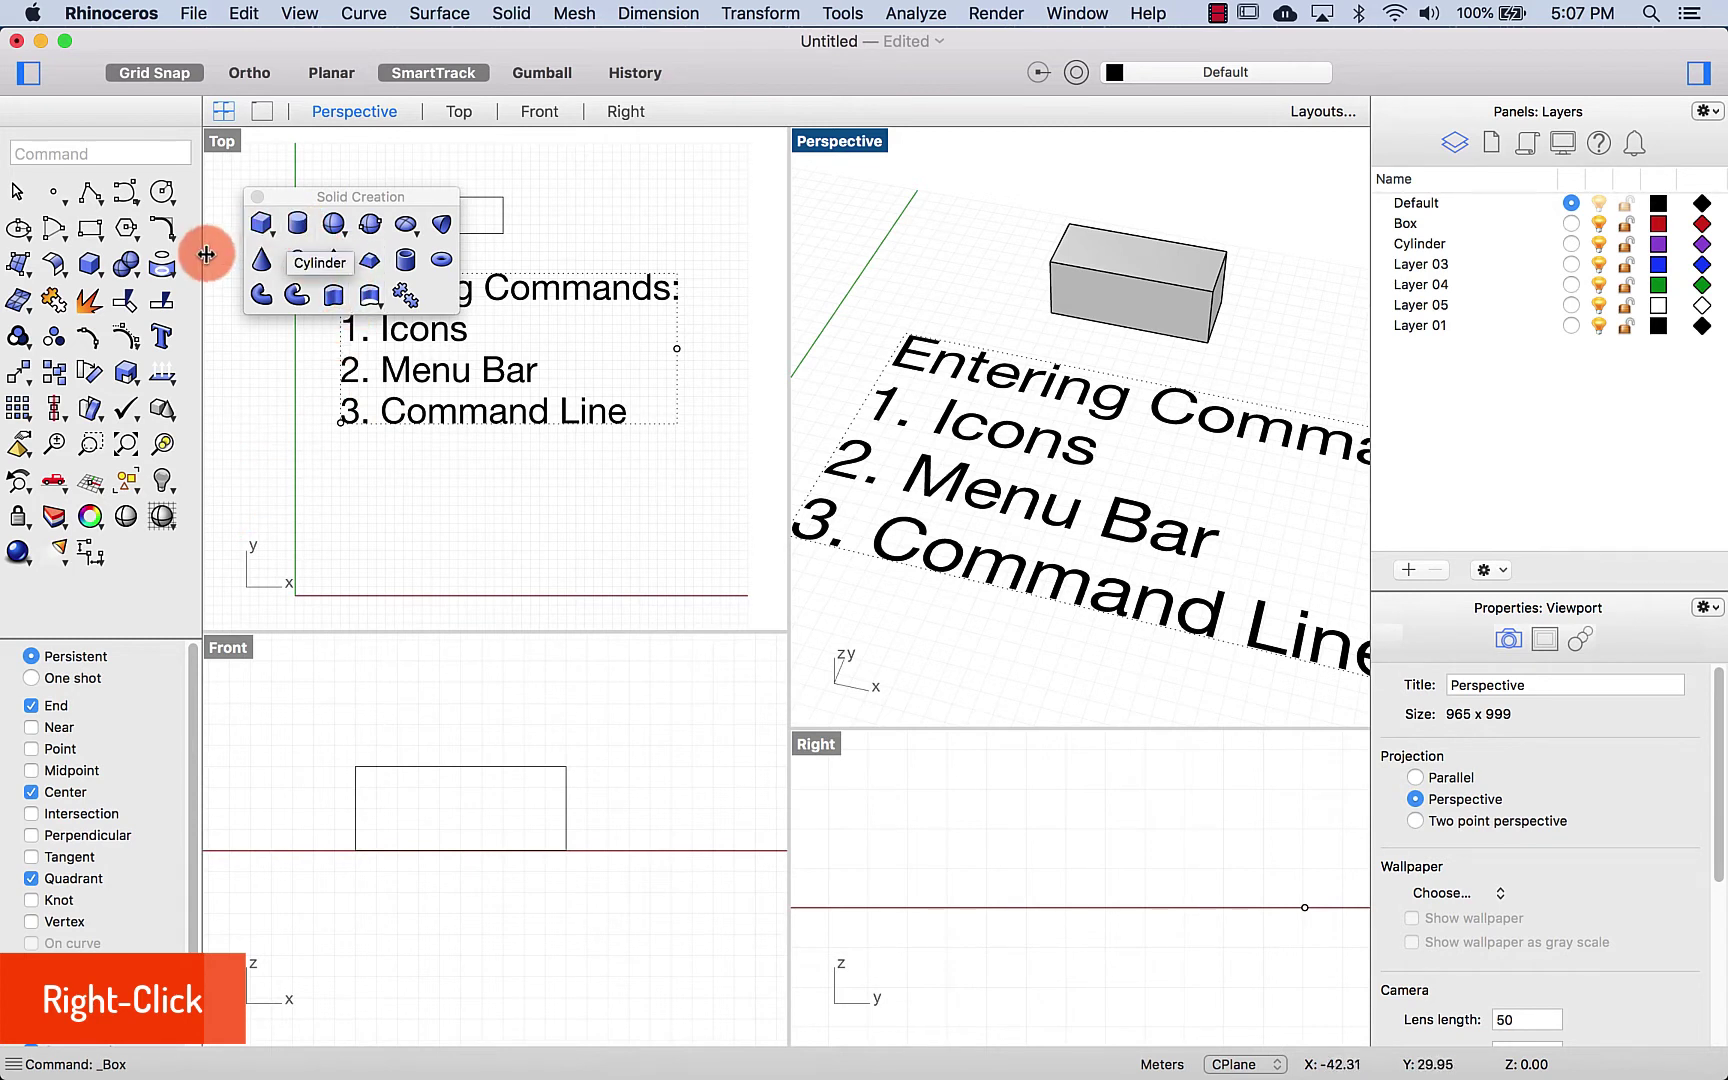
drag(327, 196, 316, 252)
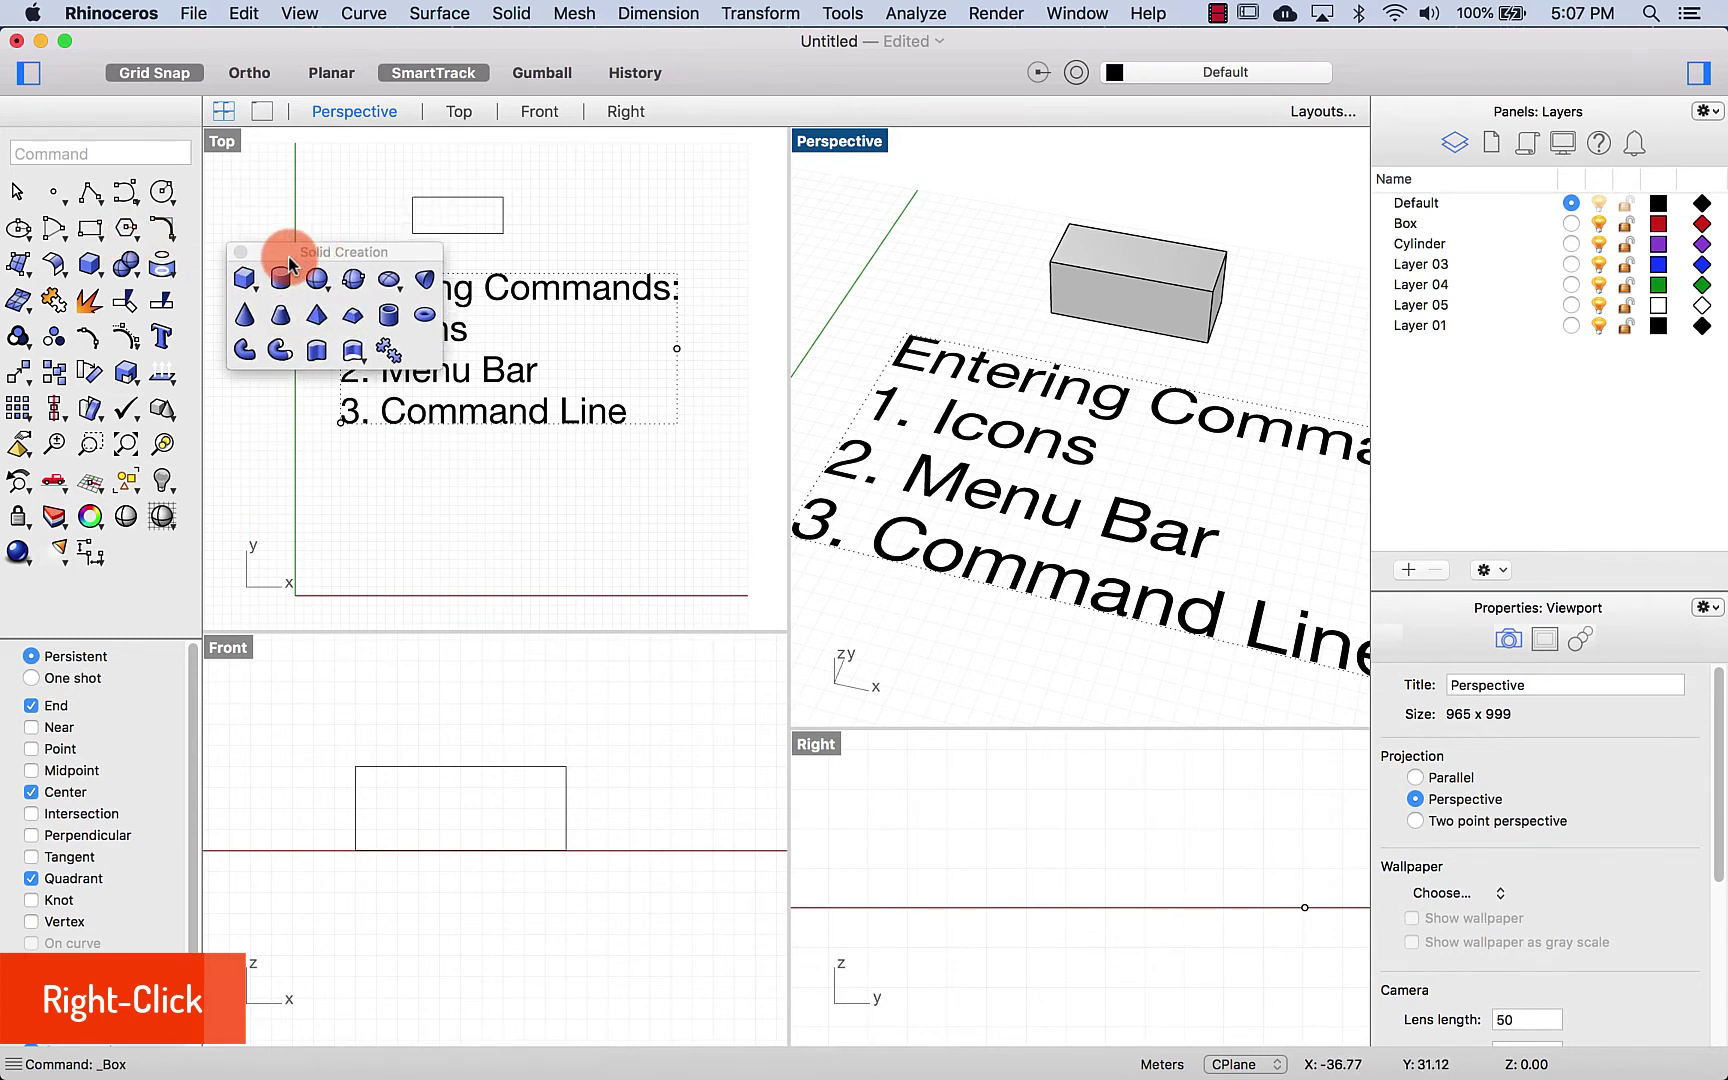
Float the Curve palette beneath the Solid Creation palette, close both palettes, and deselect the text
right_click(124, 191)
drag(423, 325, 402, 389)
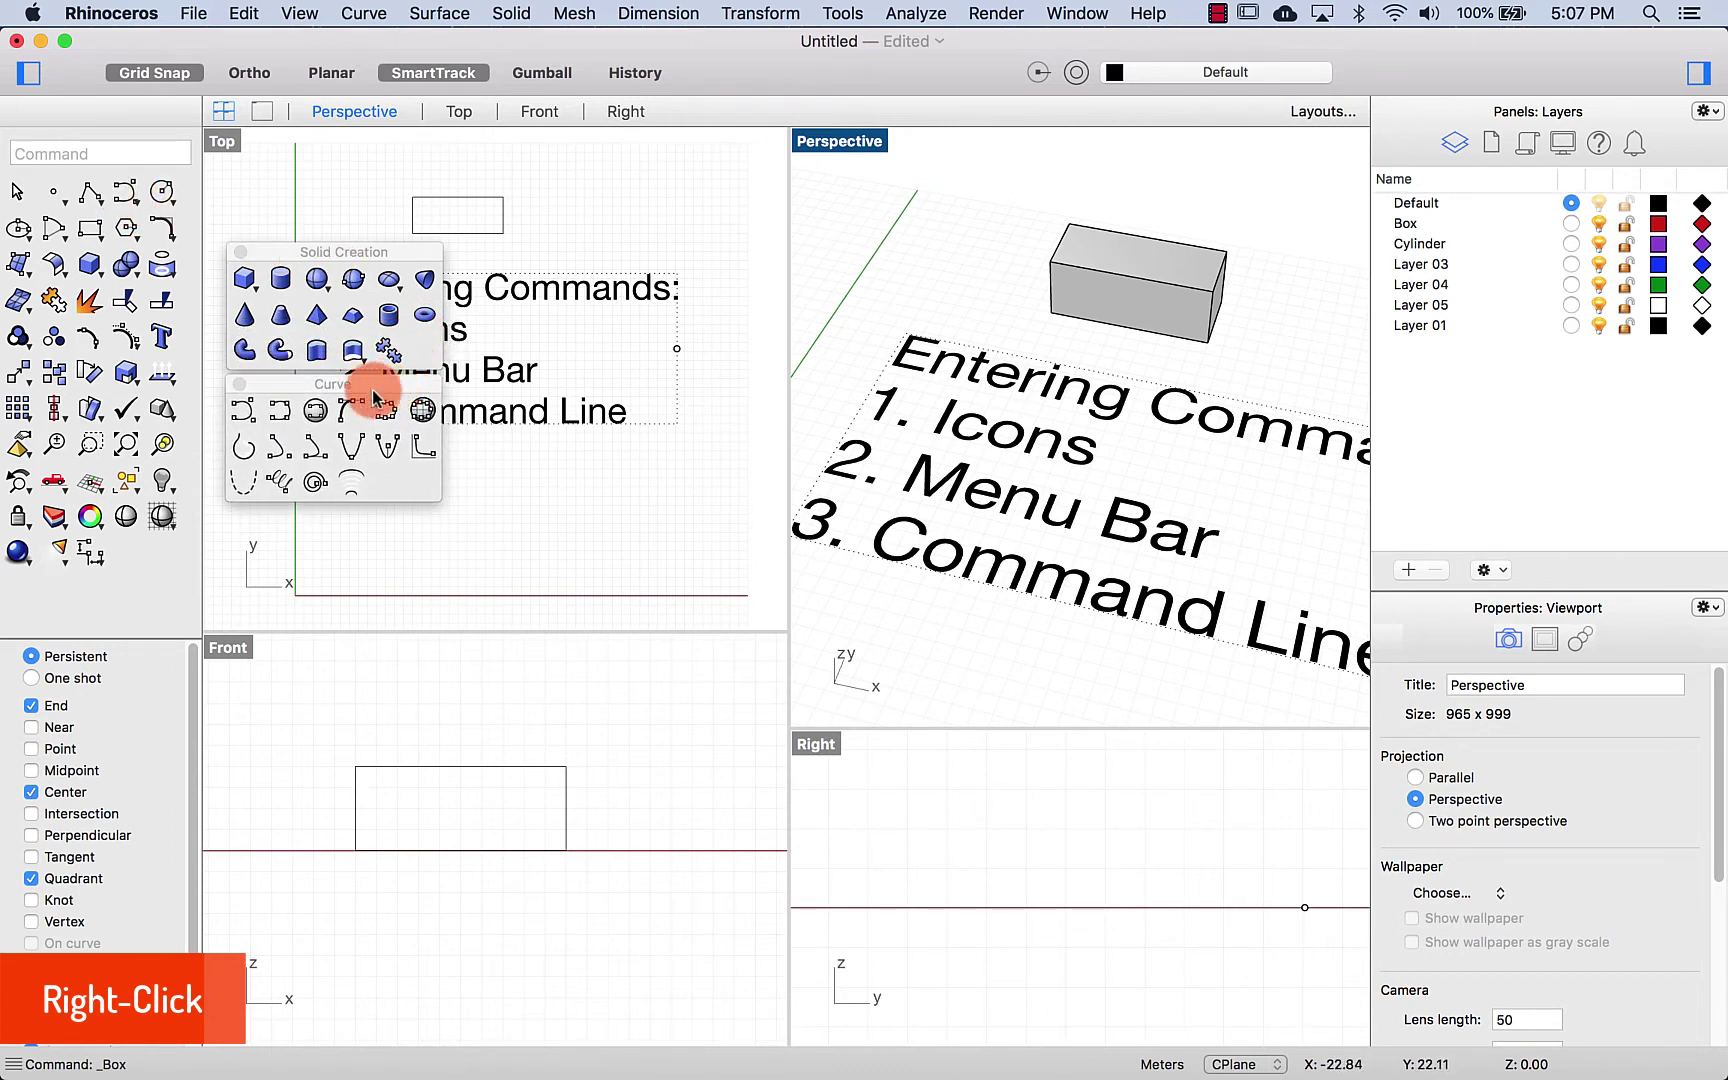
click(239, 384)
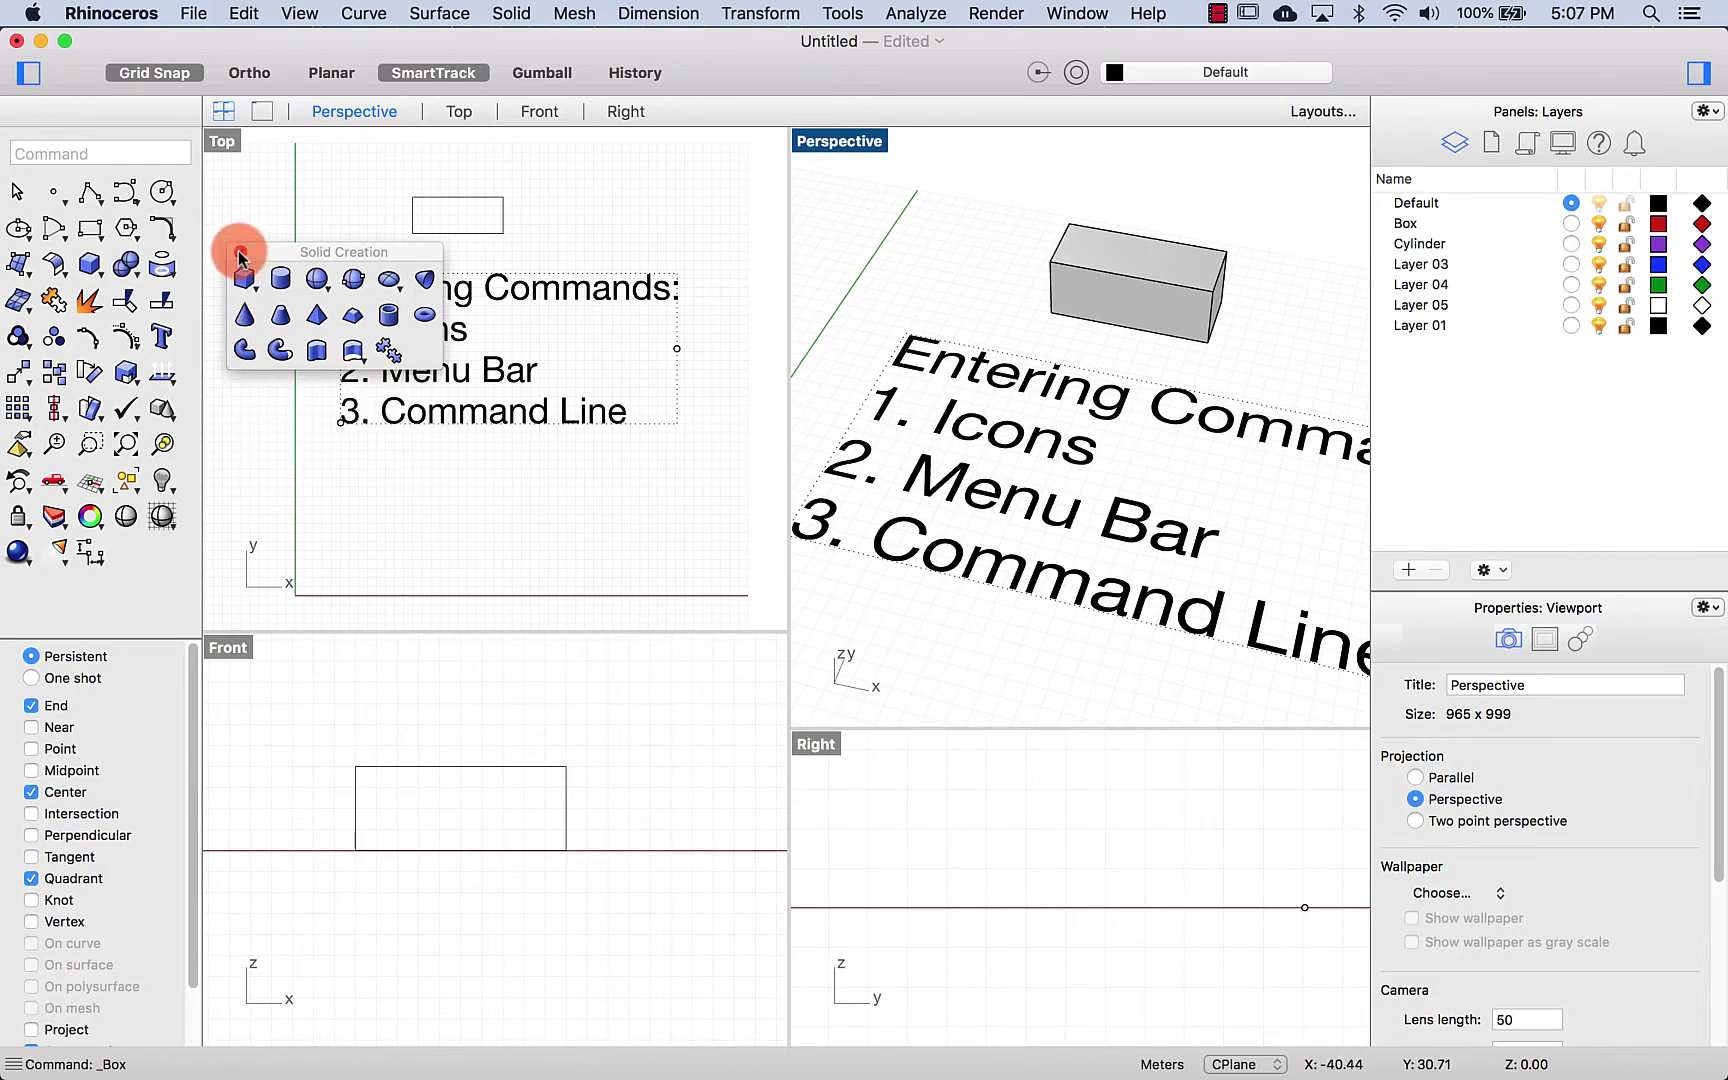
click(240, 252)
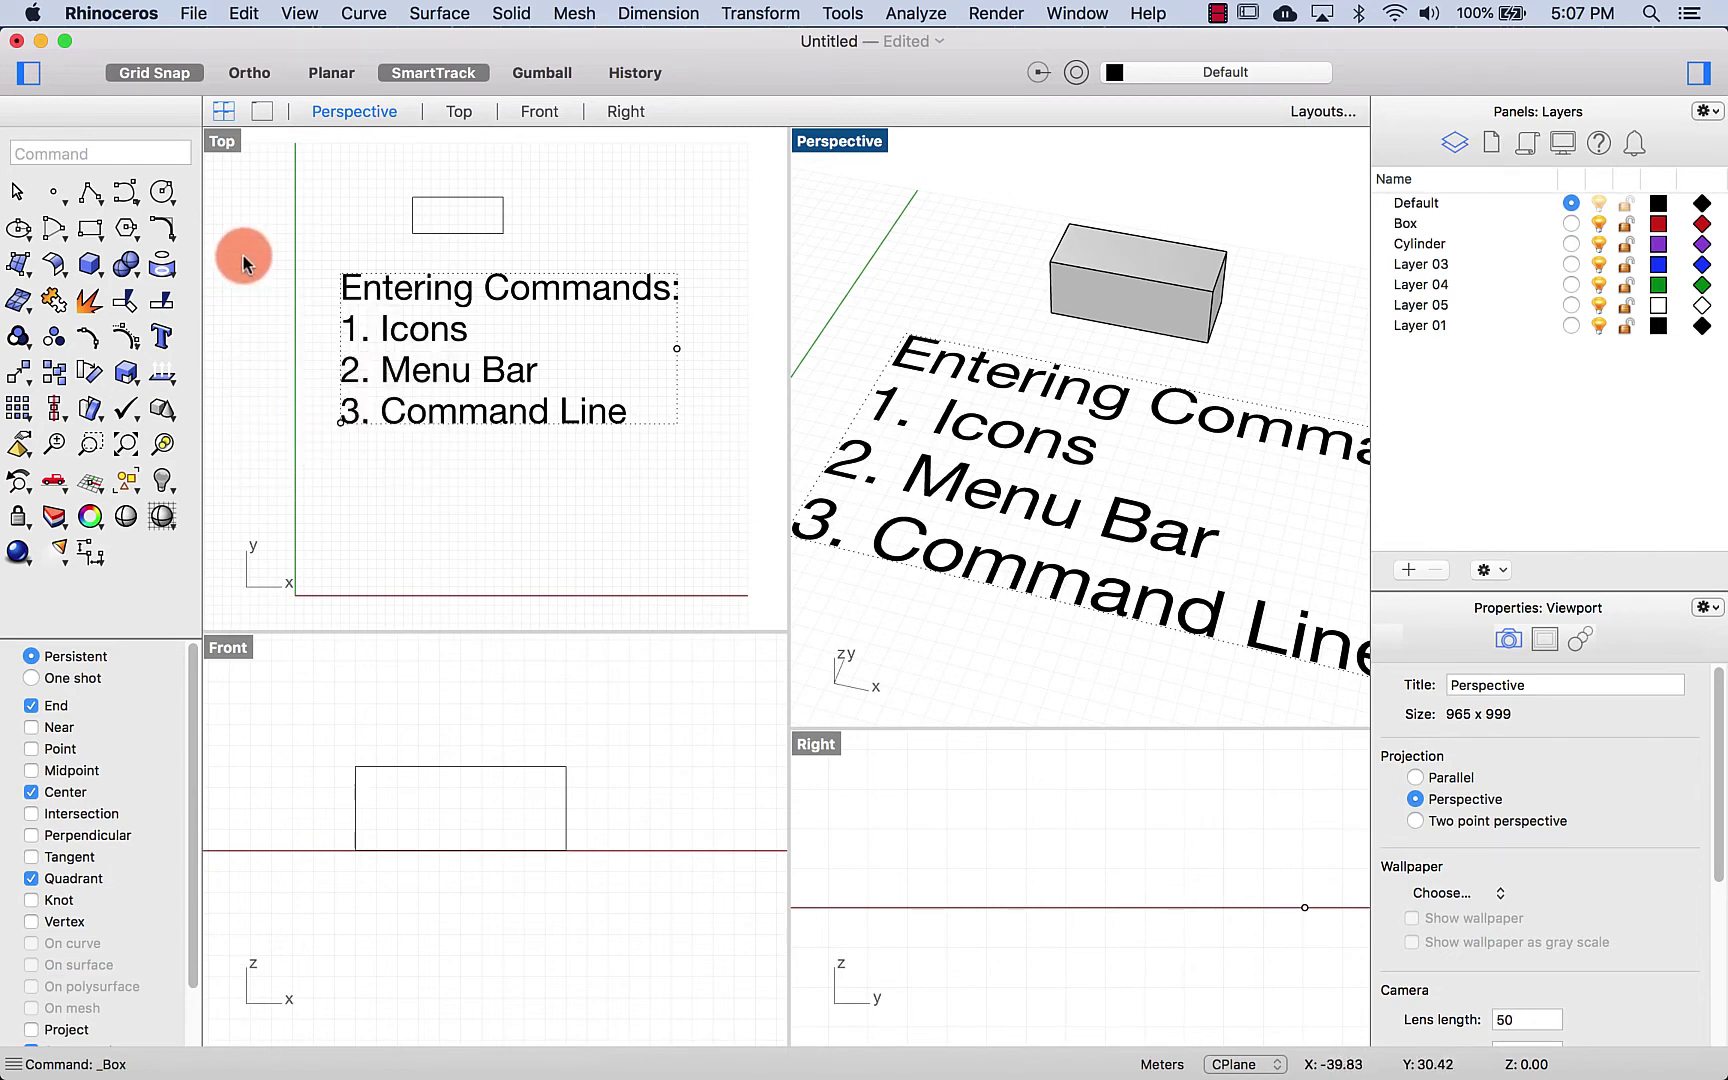
click(243, 255)
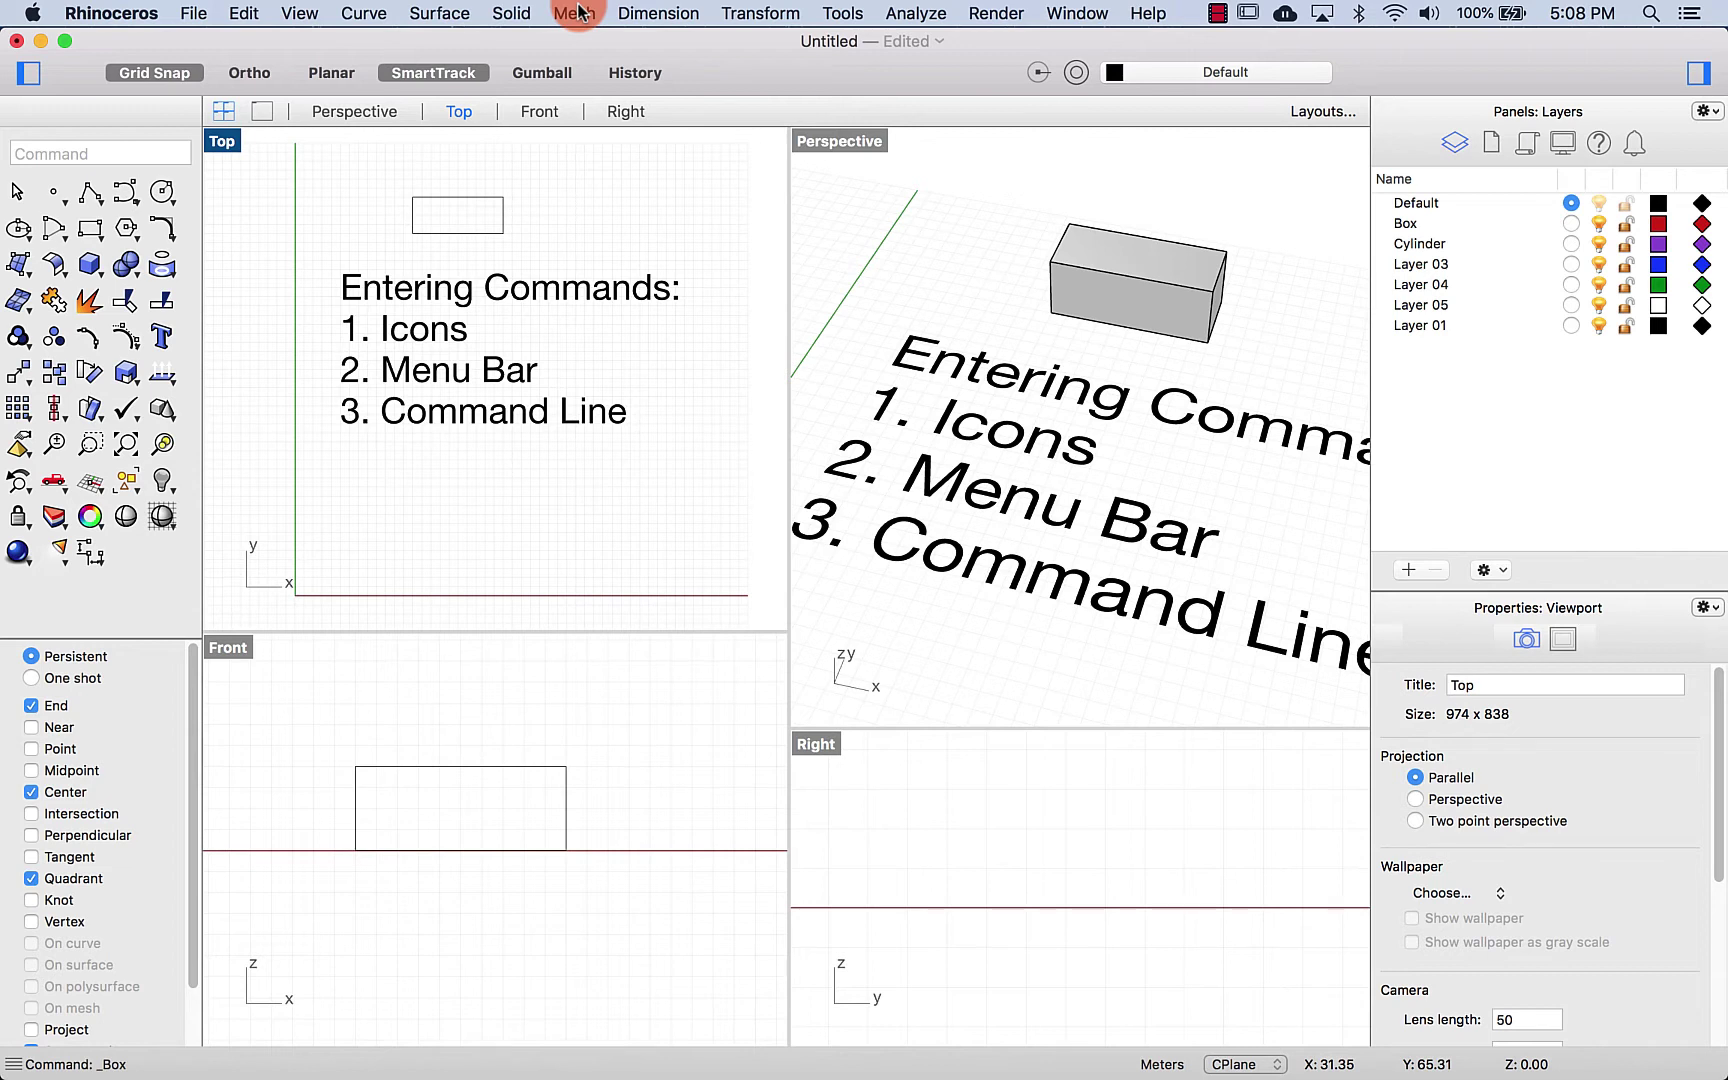
click(197, 16)
click(197, 14)
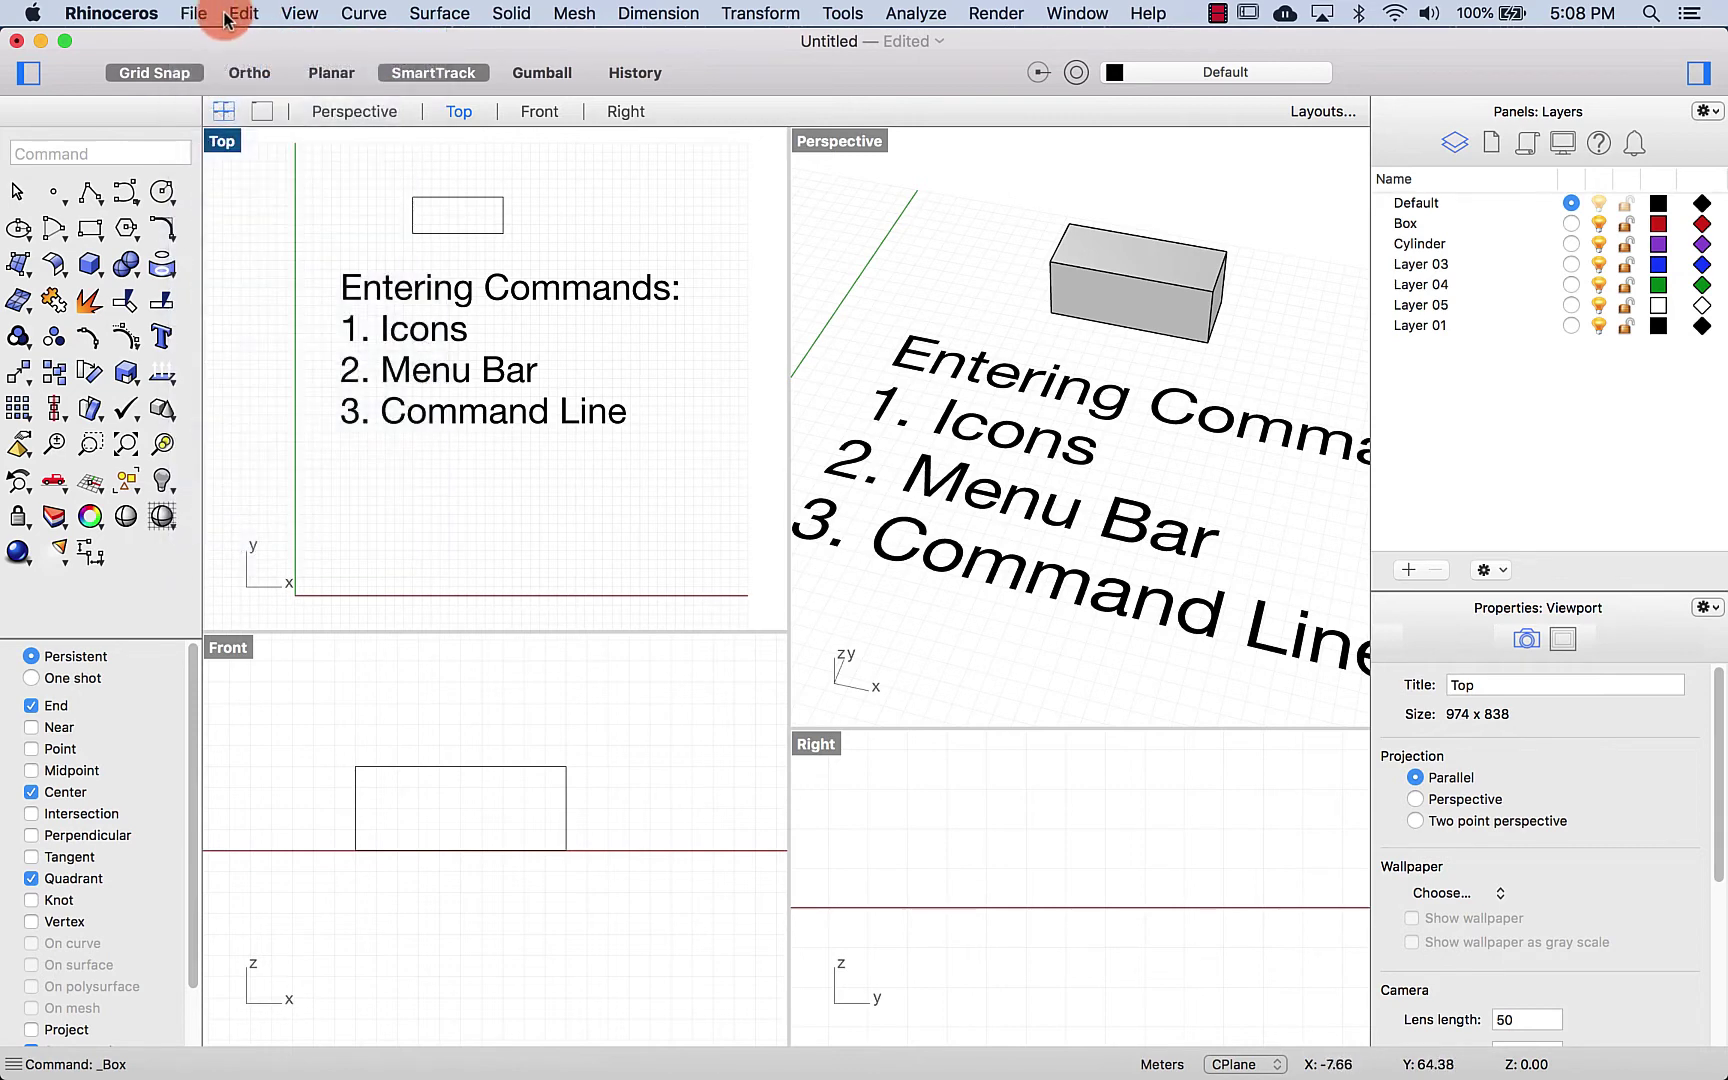
click(237, 12)
click(240, 14)
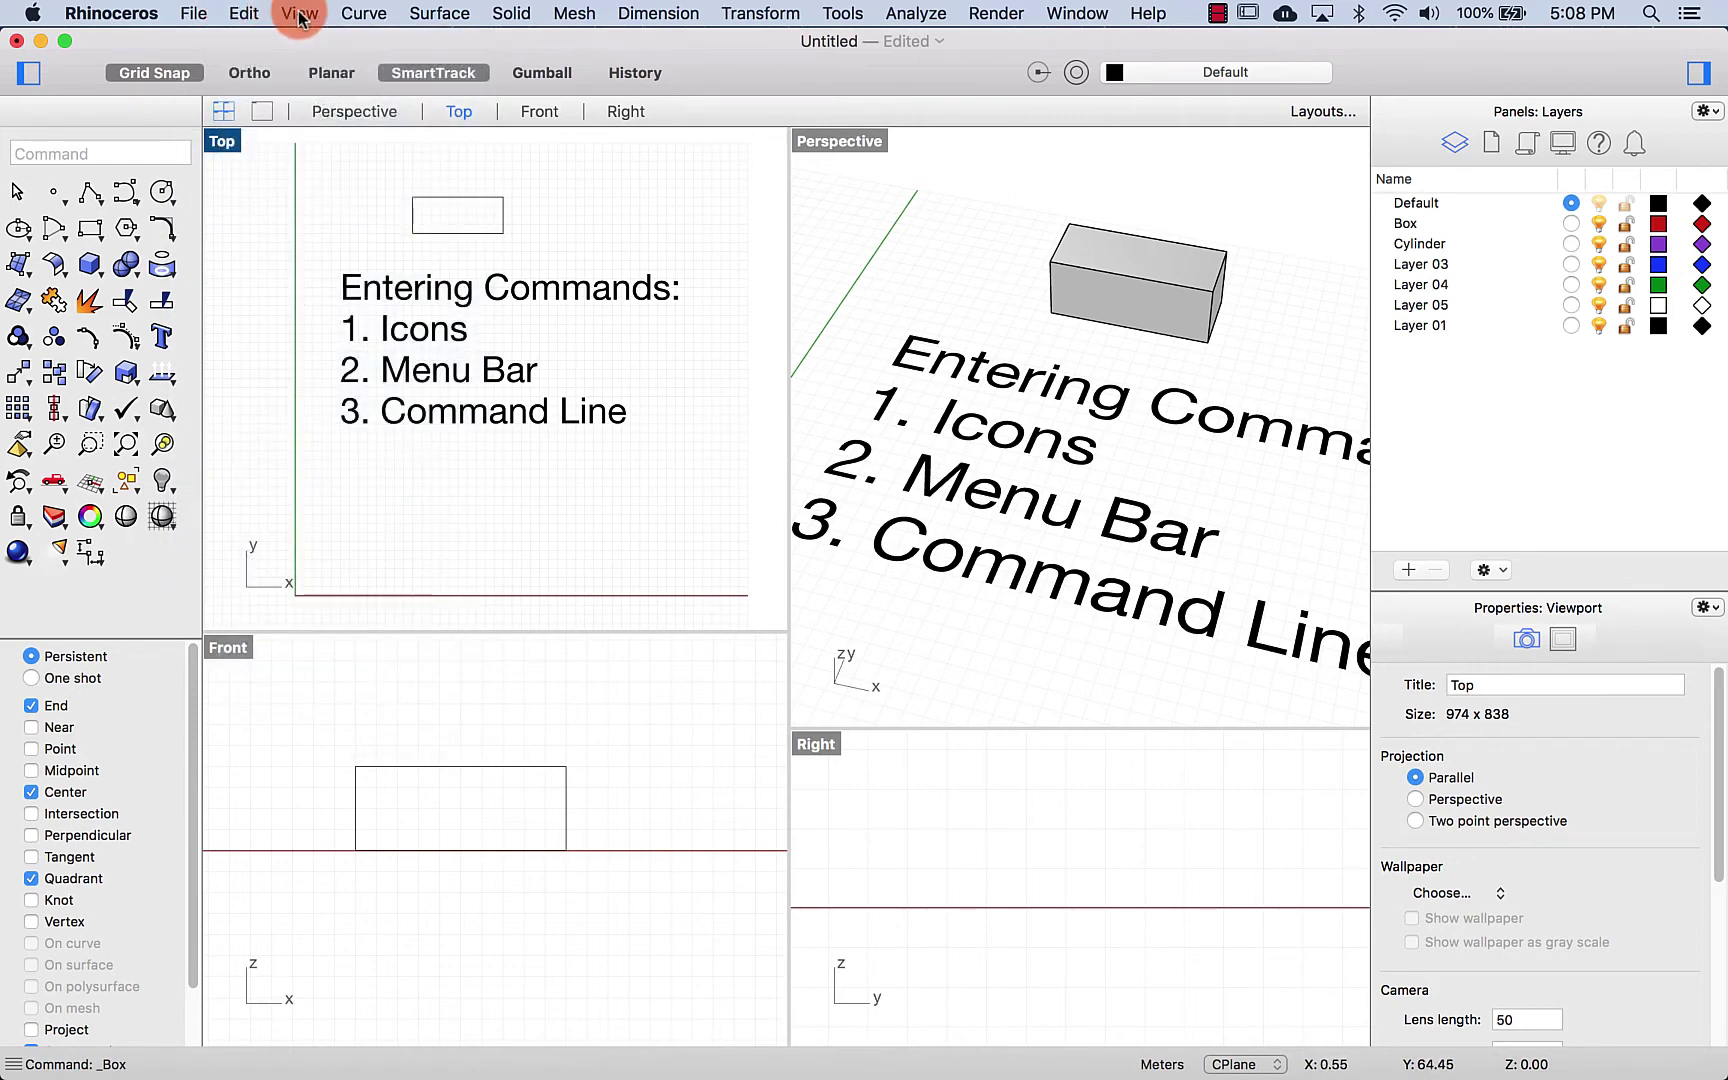
click(299, 14)
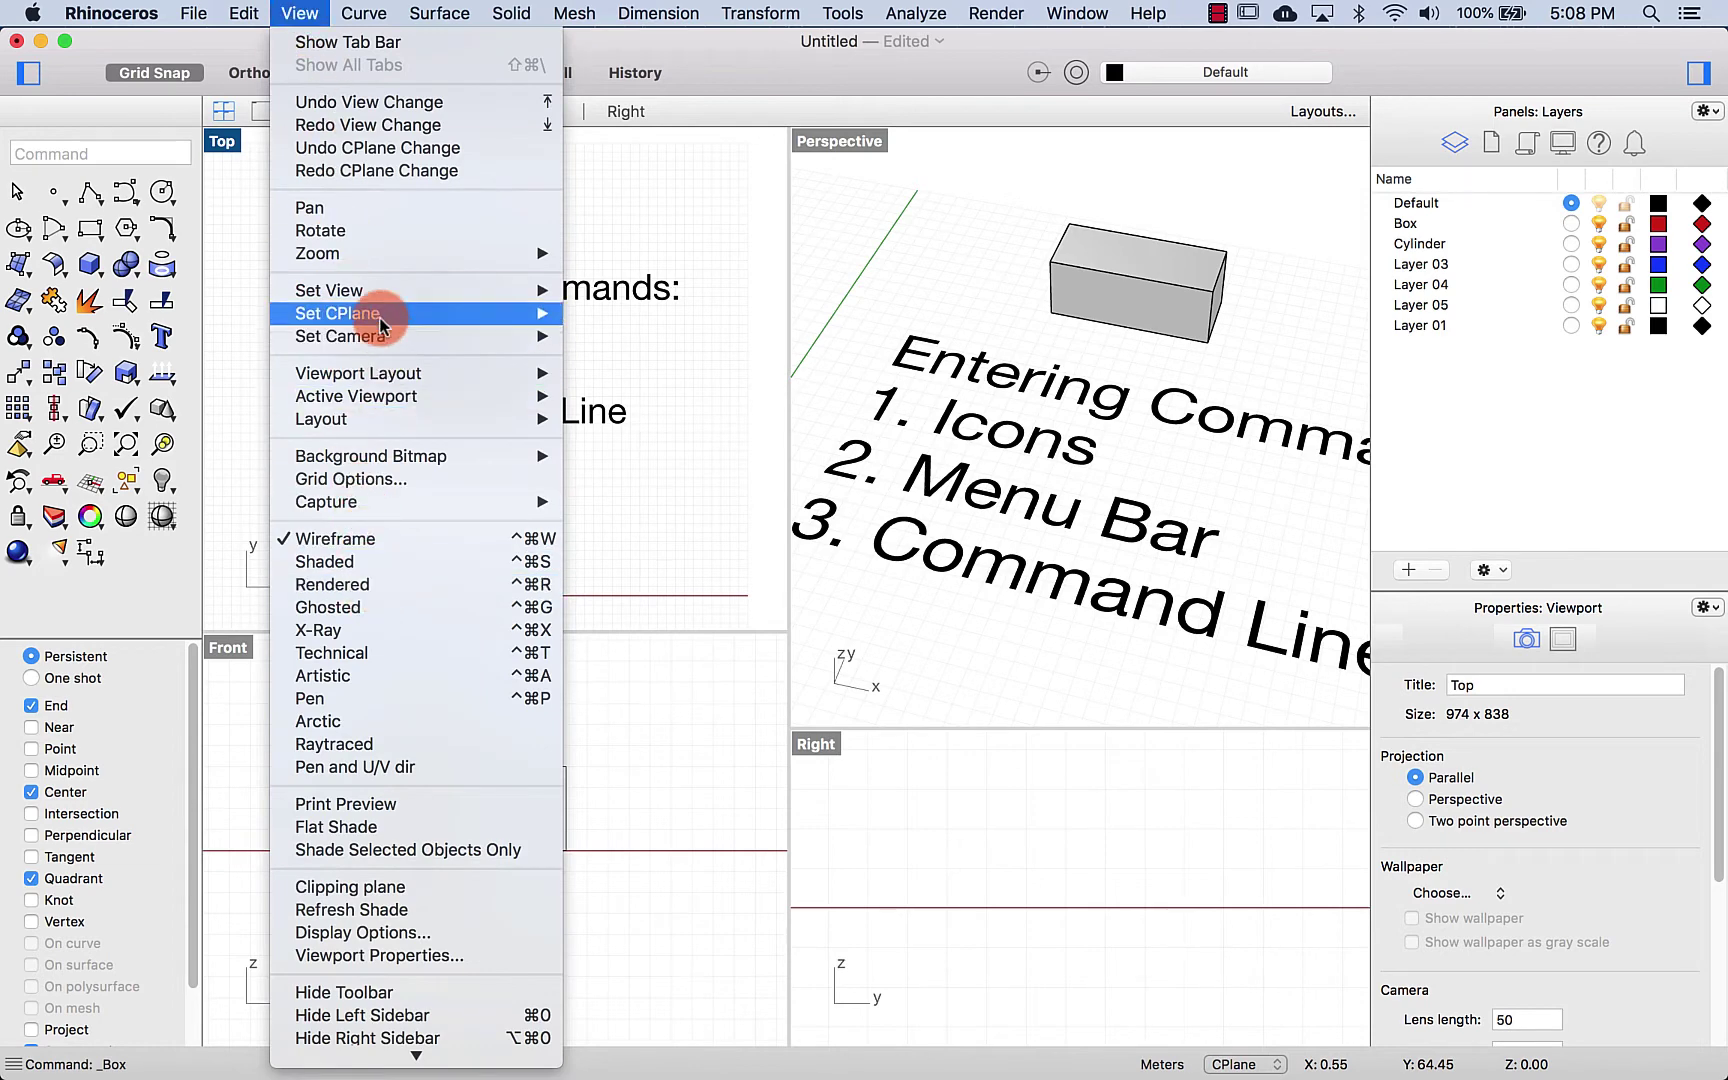
mouse_move(378, 296)
mouse_move(382, 254)
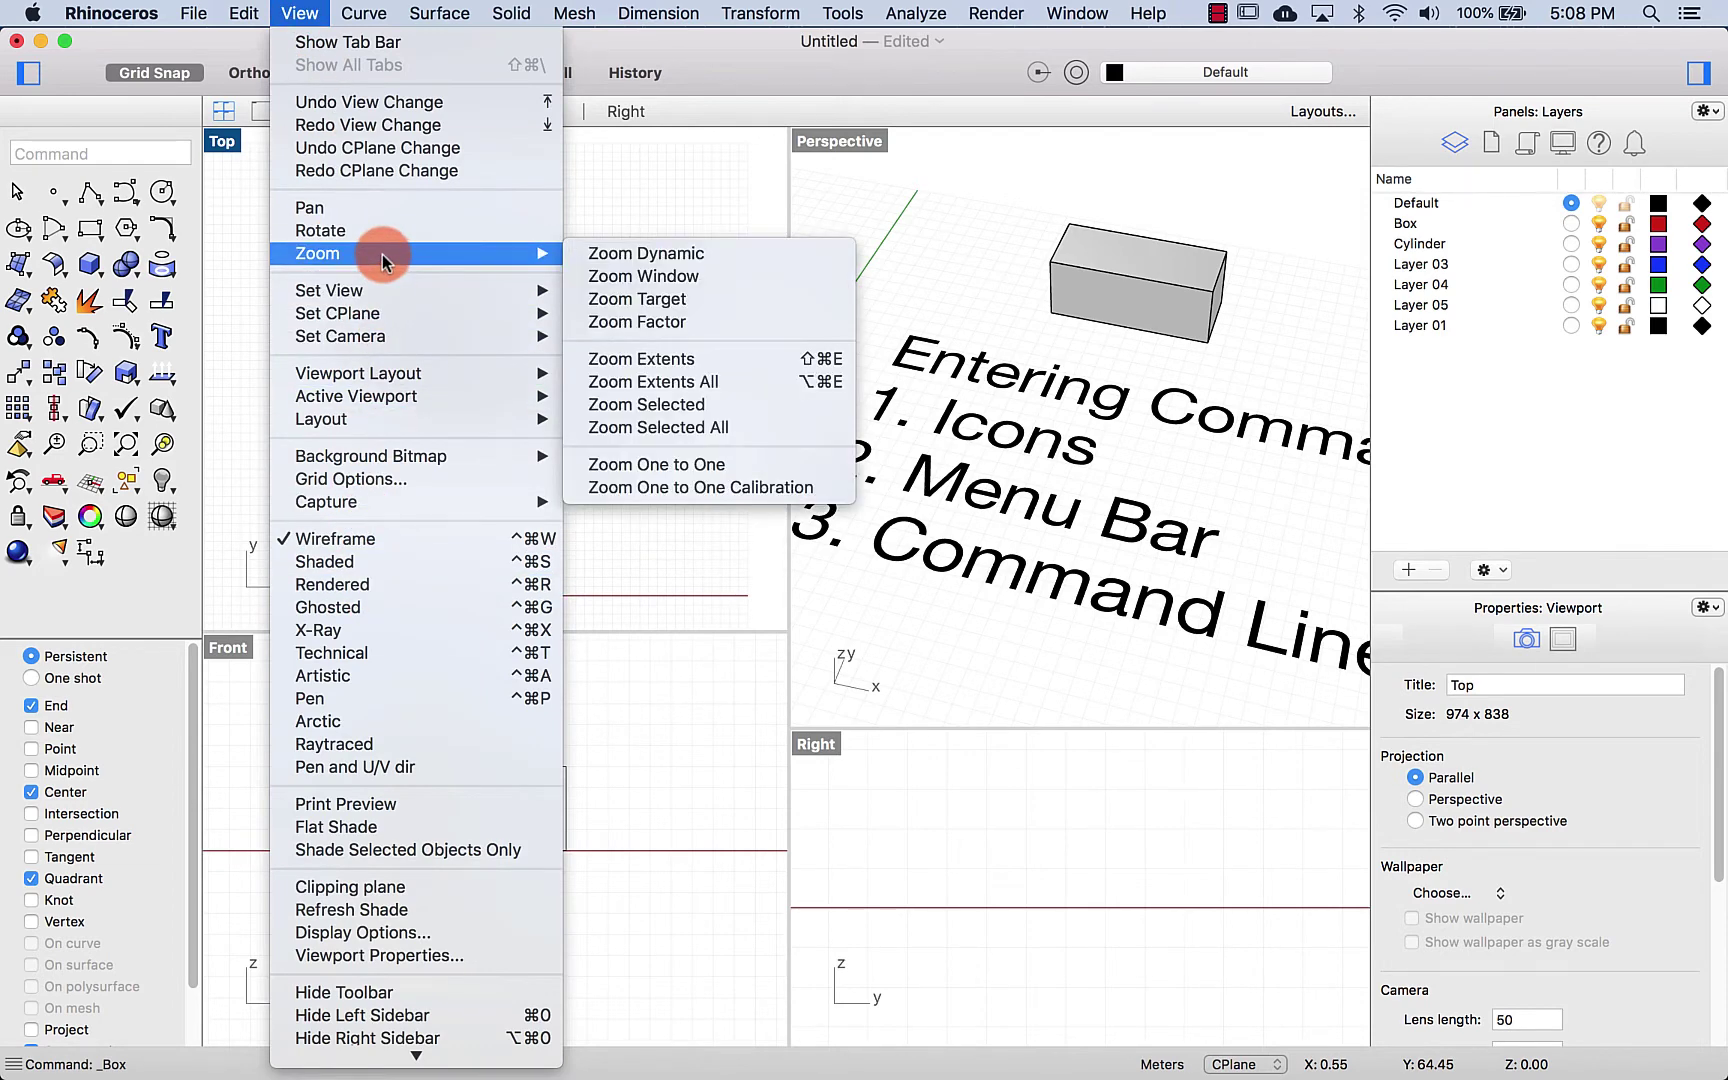
Start the Line command and cancel it without placing any point
mouse_move(367, 13)
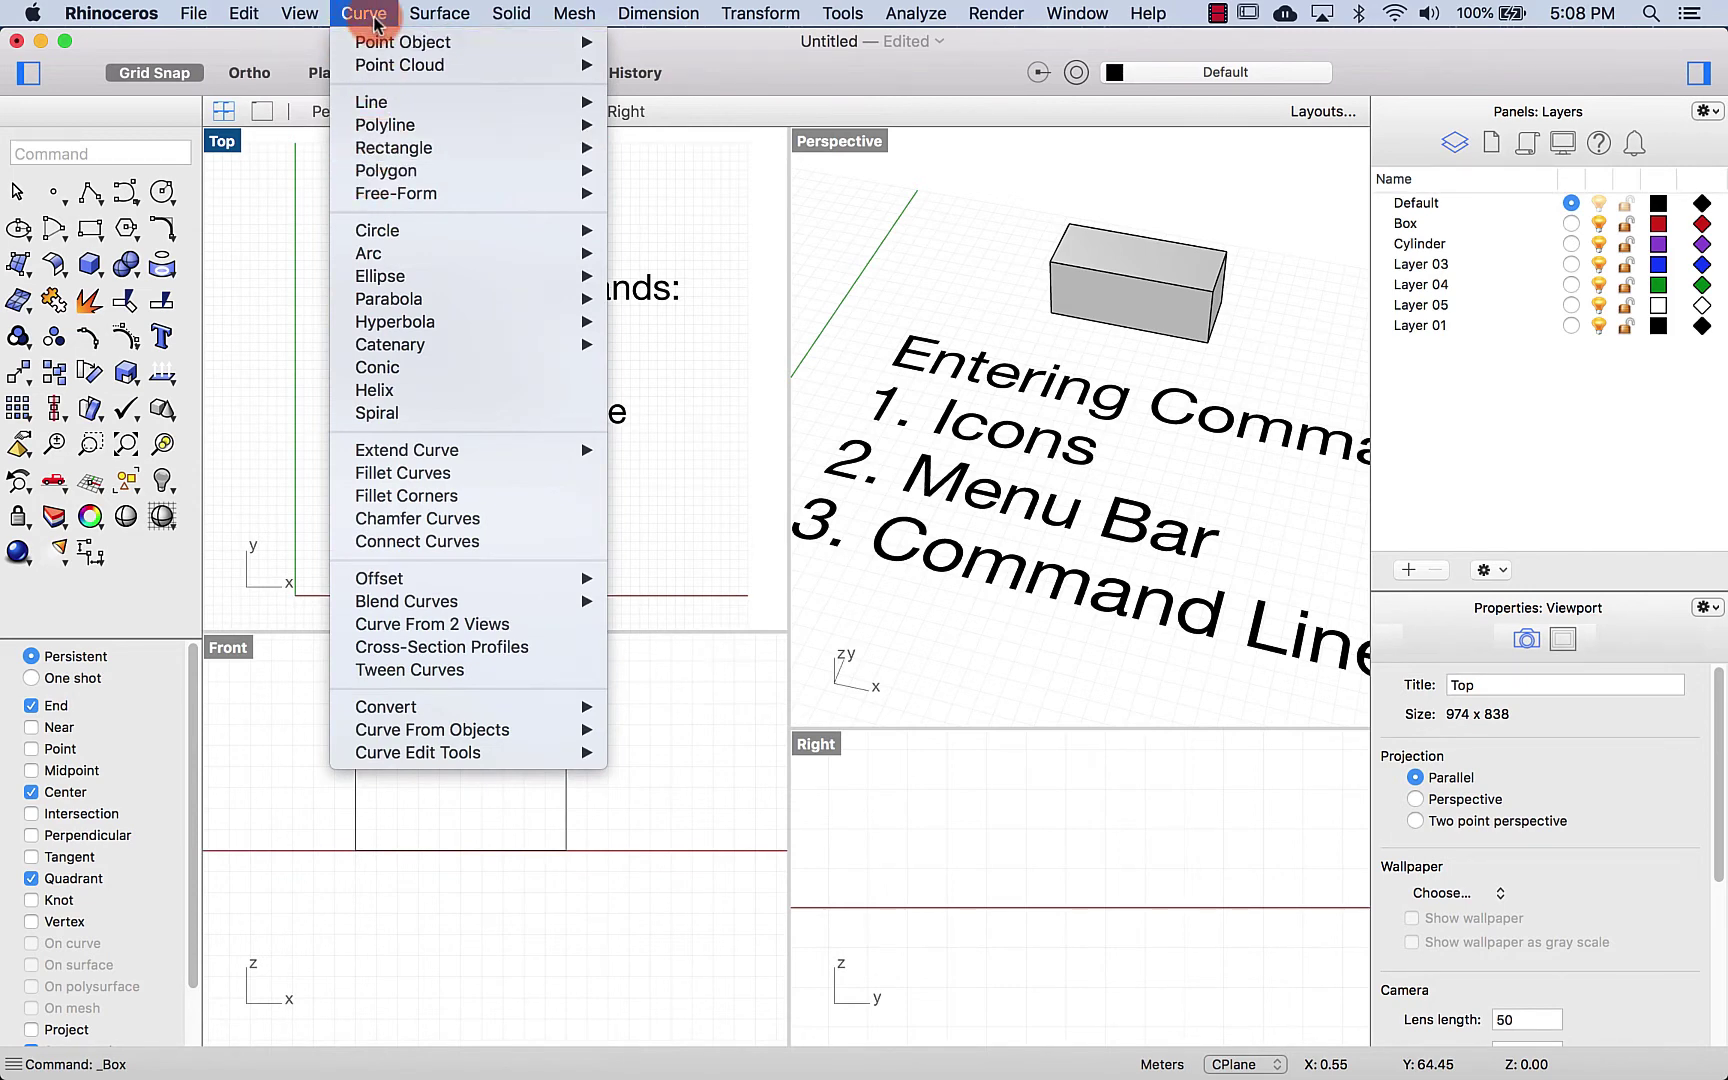
mouse_move(393, 110)
click(700, 101)
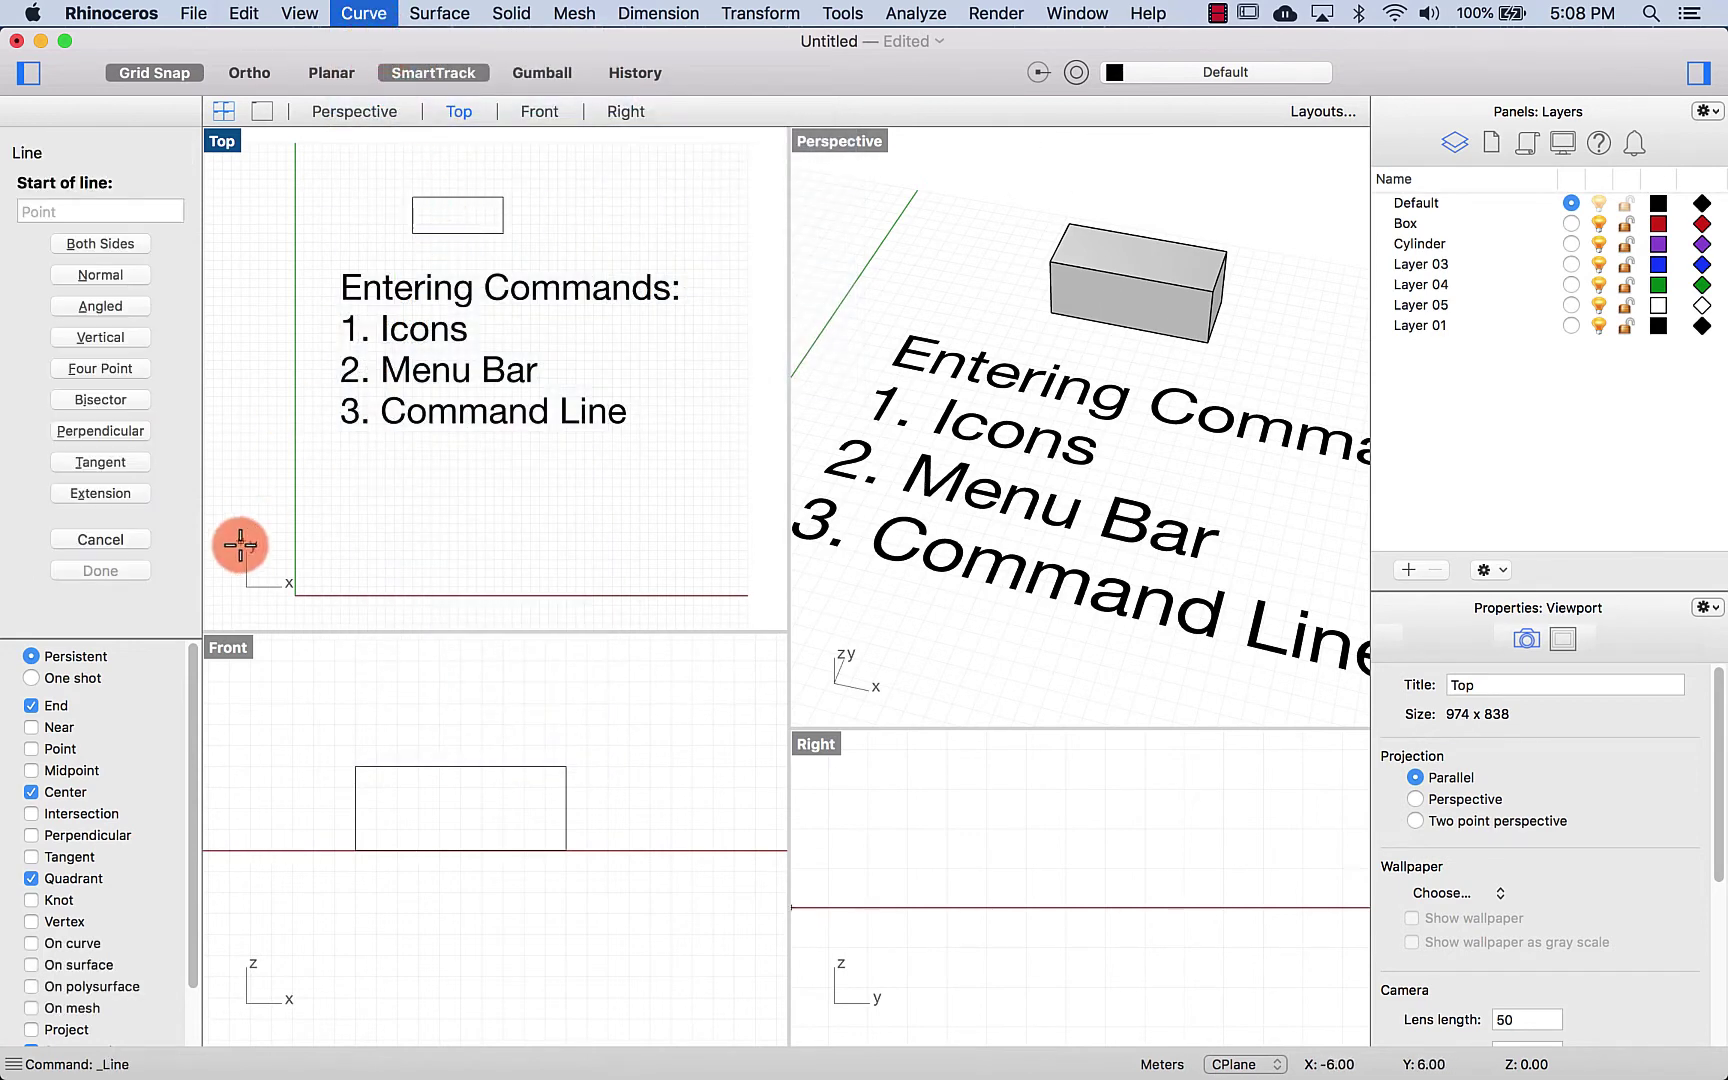
key(Escape)
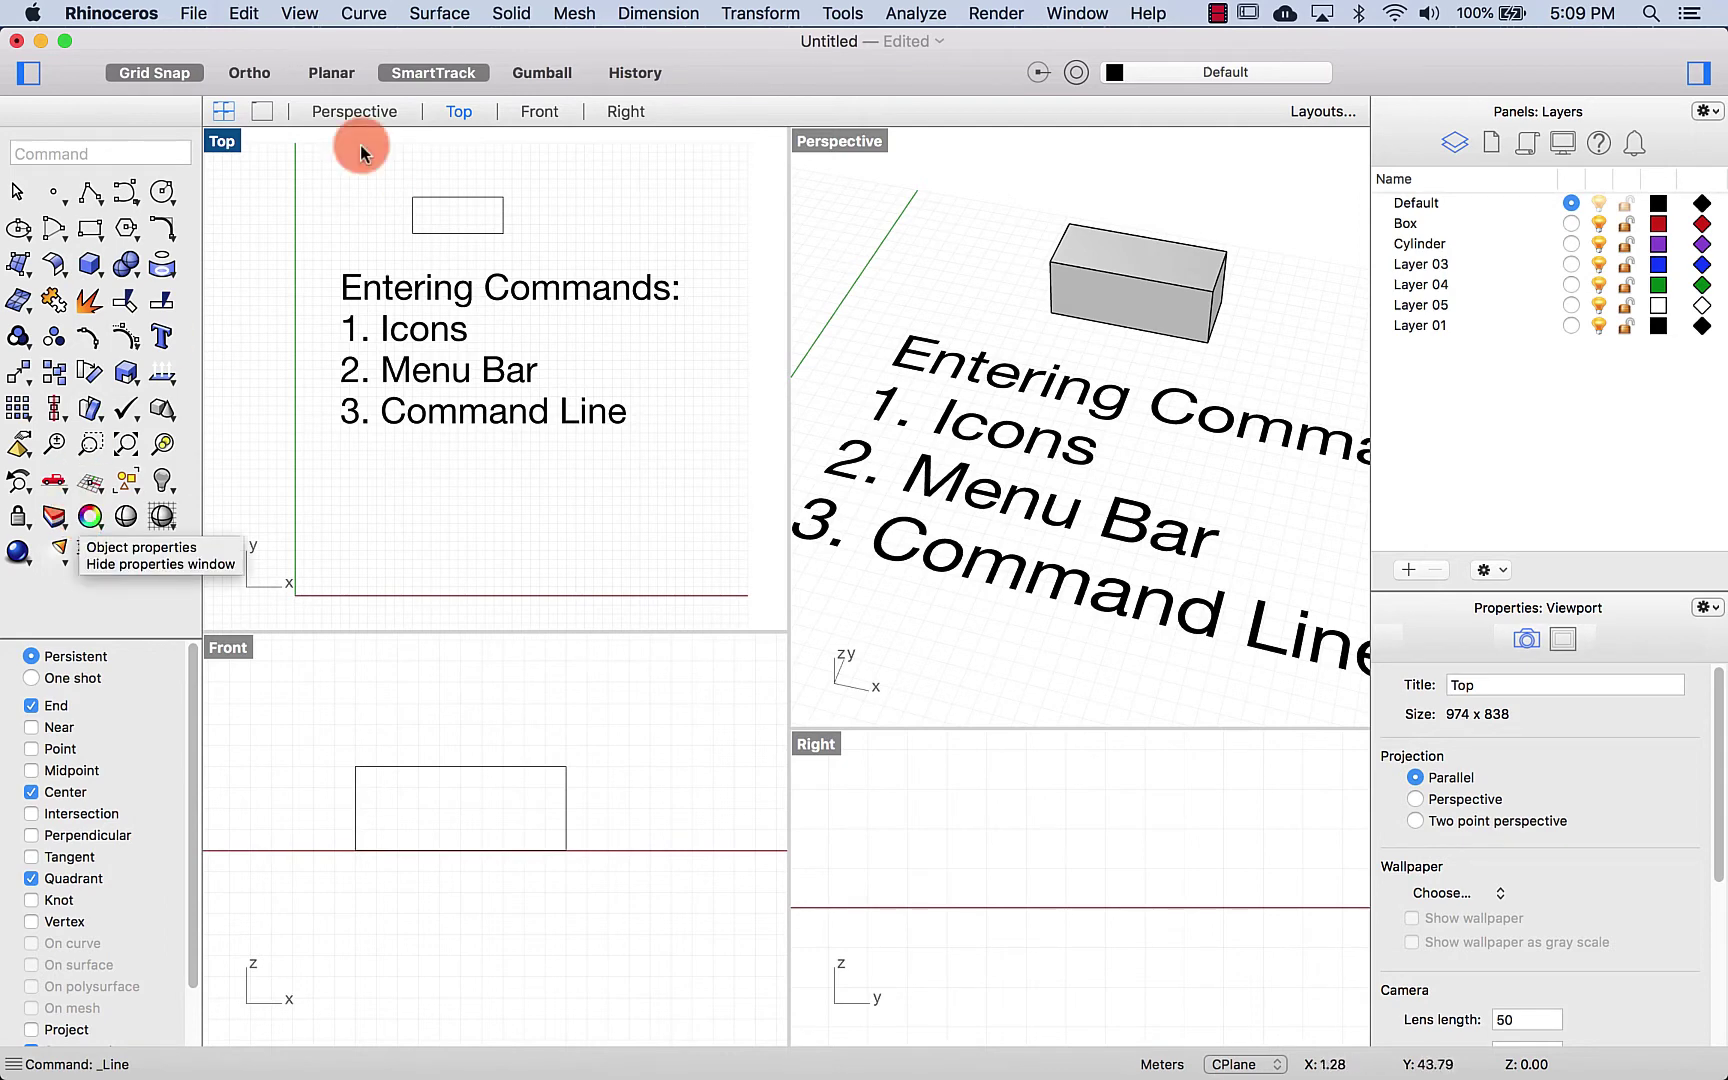
click(363, 13)
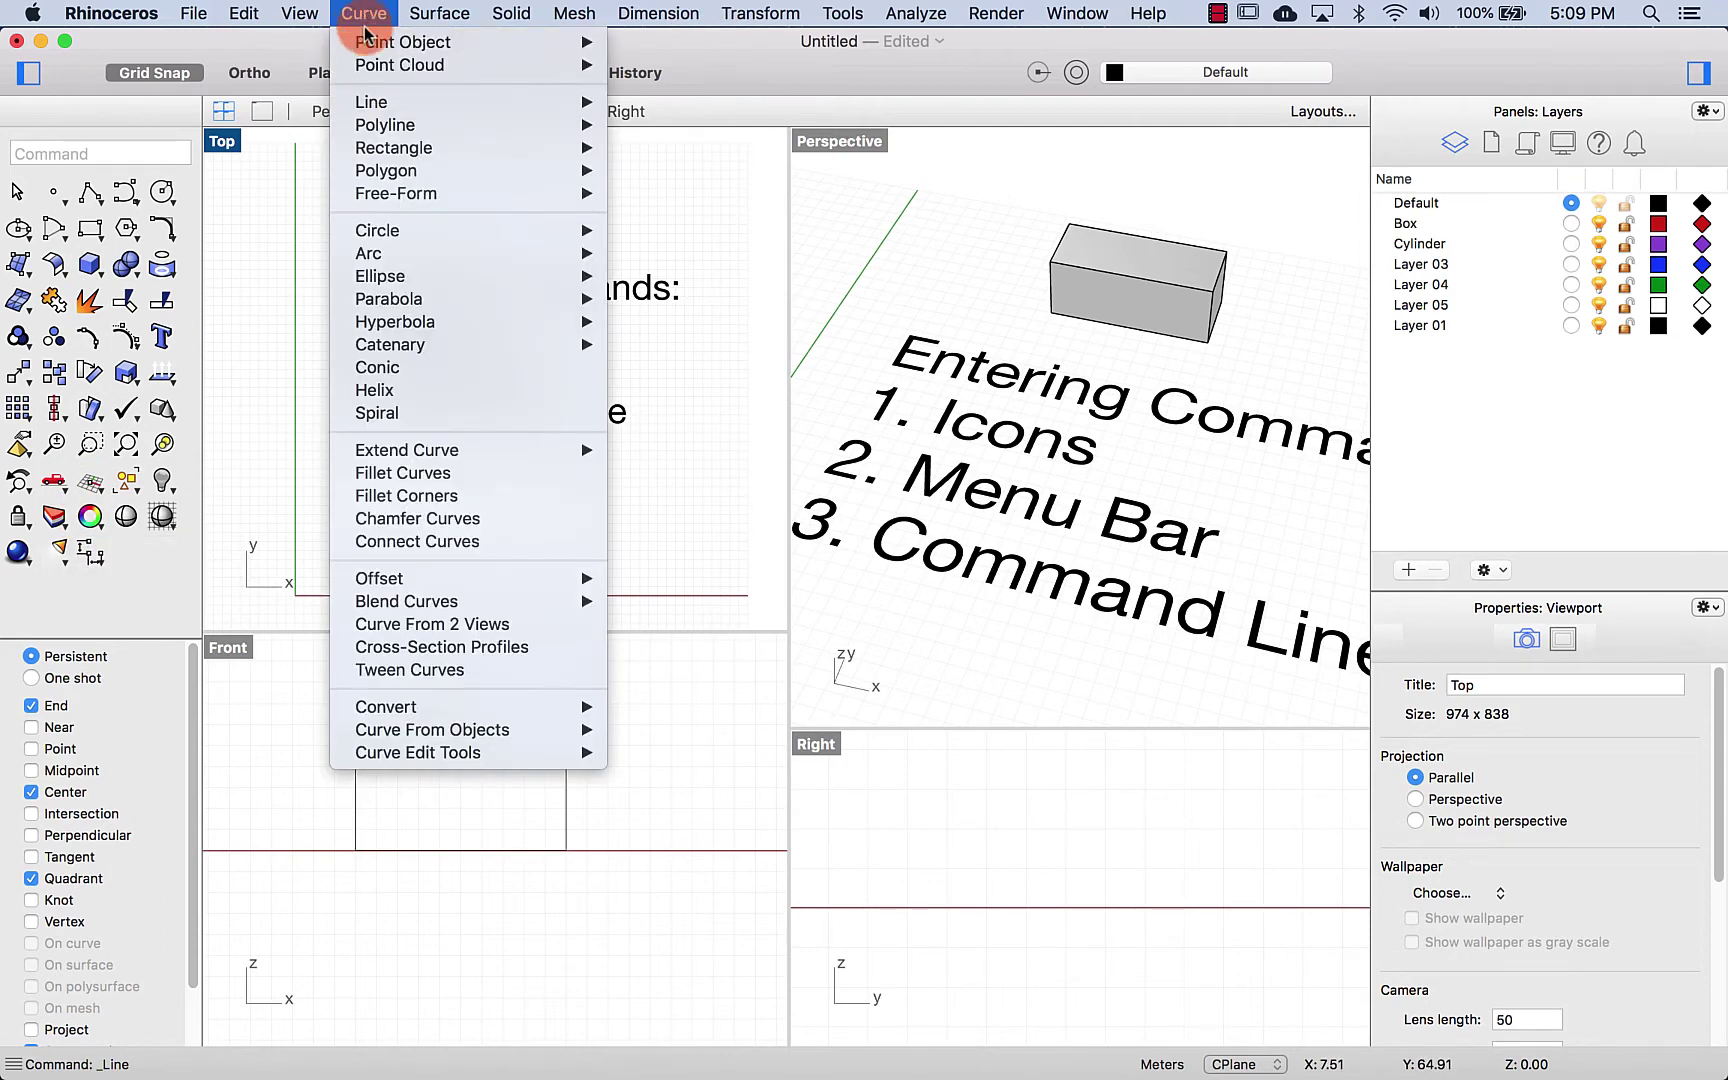
click(366, 11)
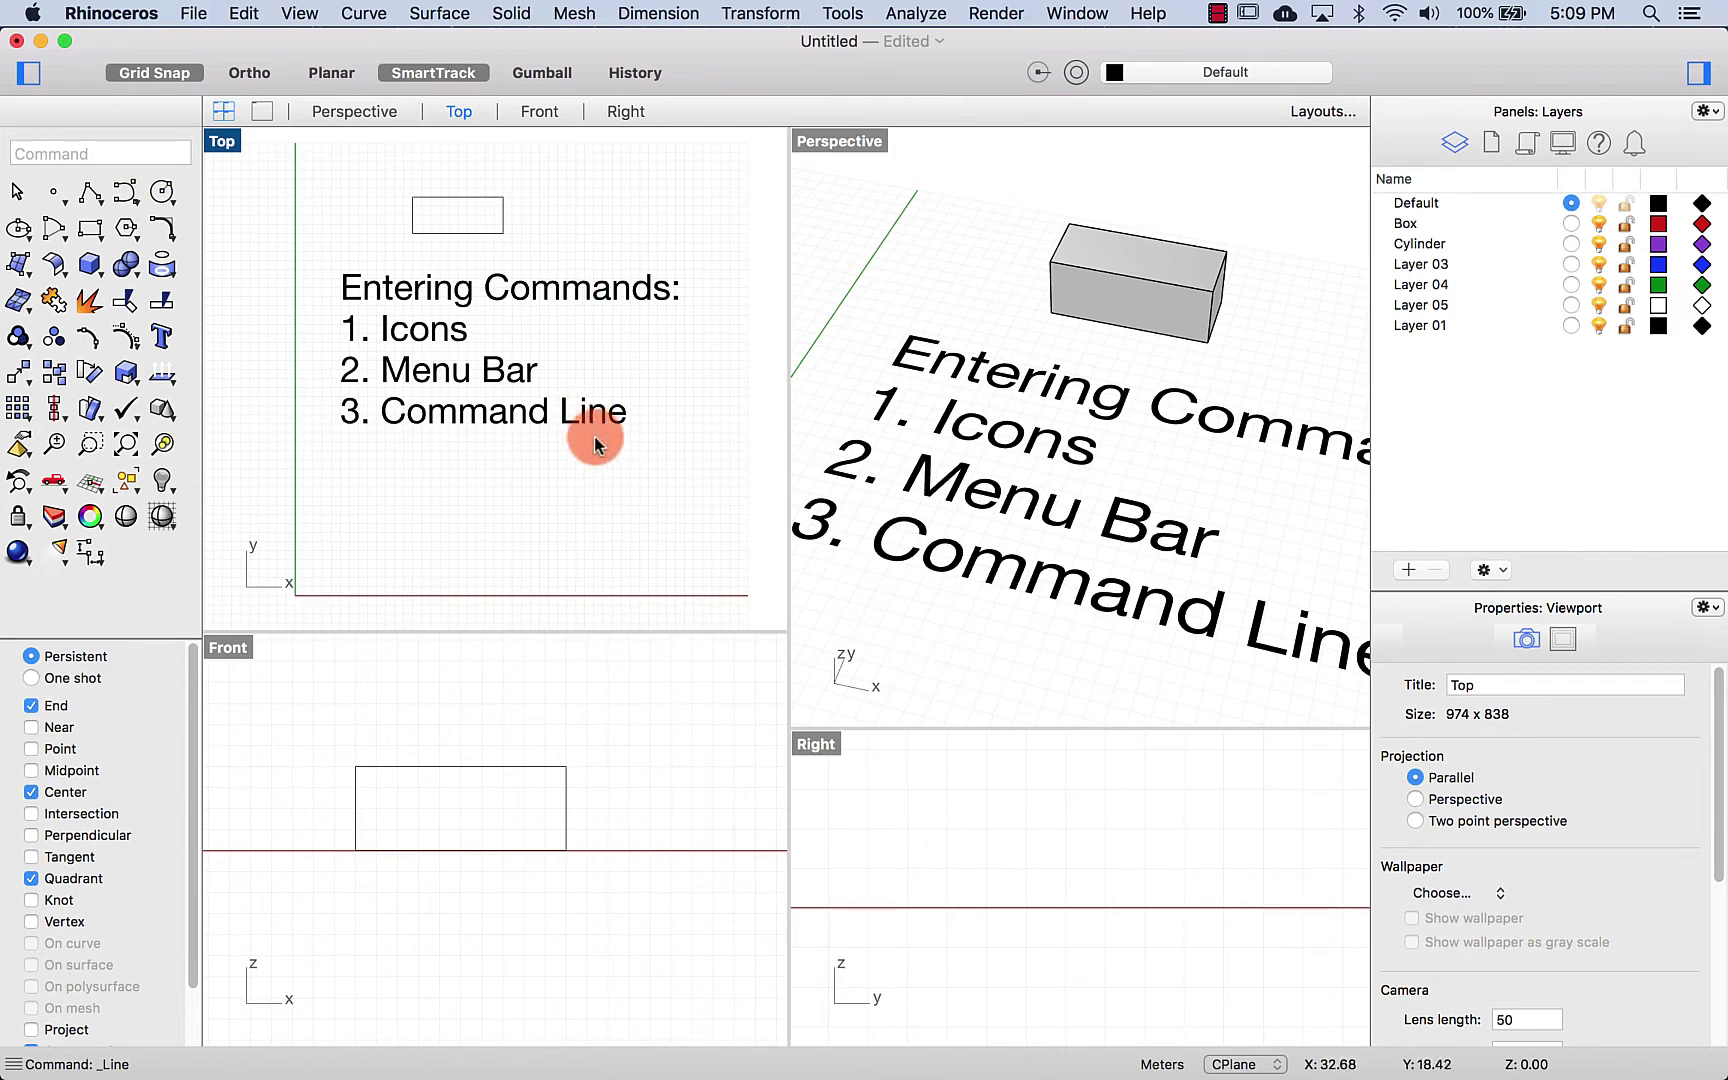
Draw a horizontal line beside the box in the Top view using the Line command, and delete that line
right_drag(602, 452, 417, 479)
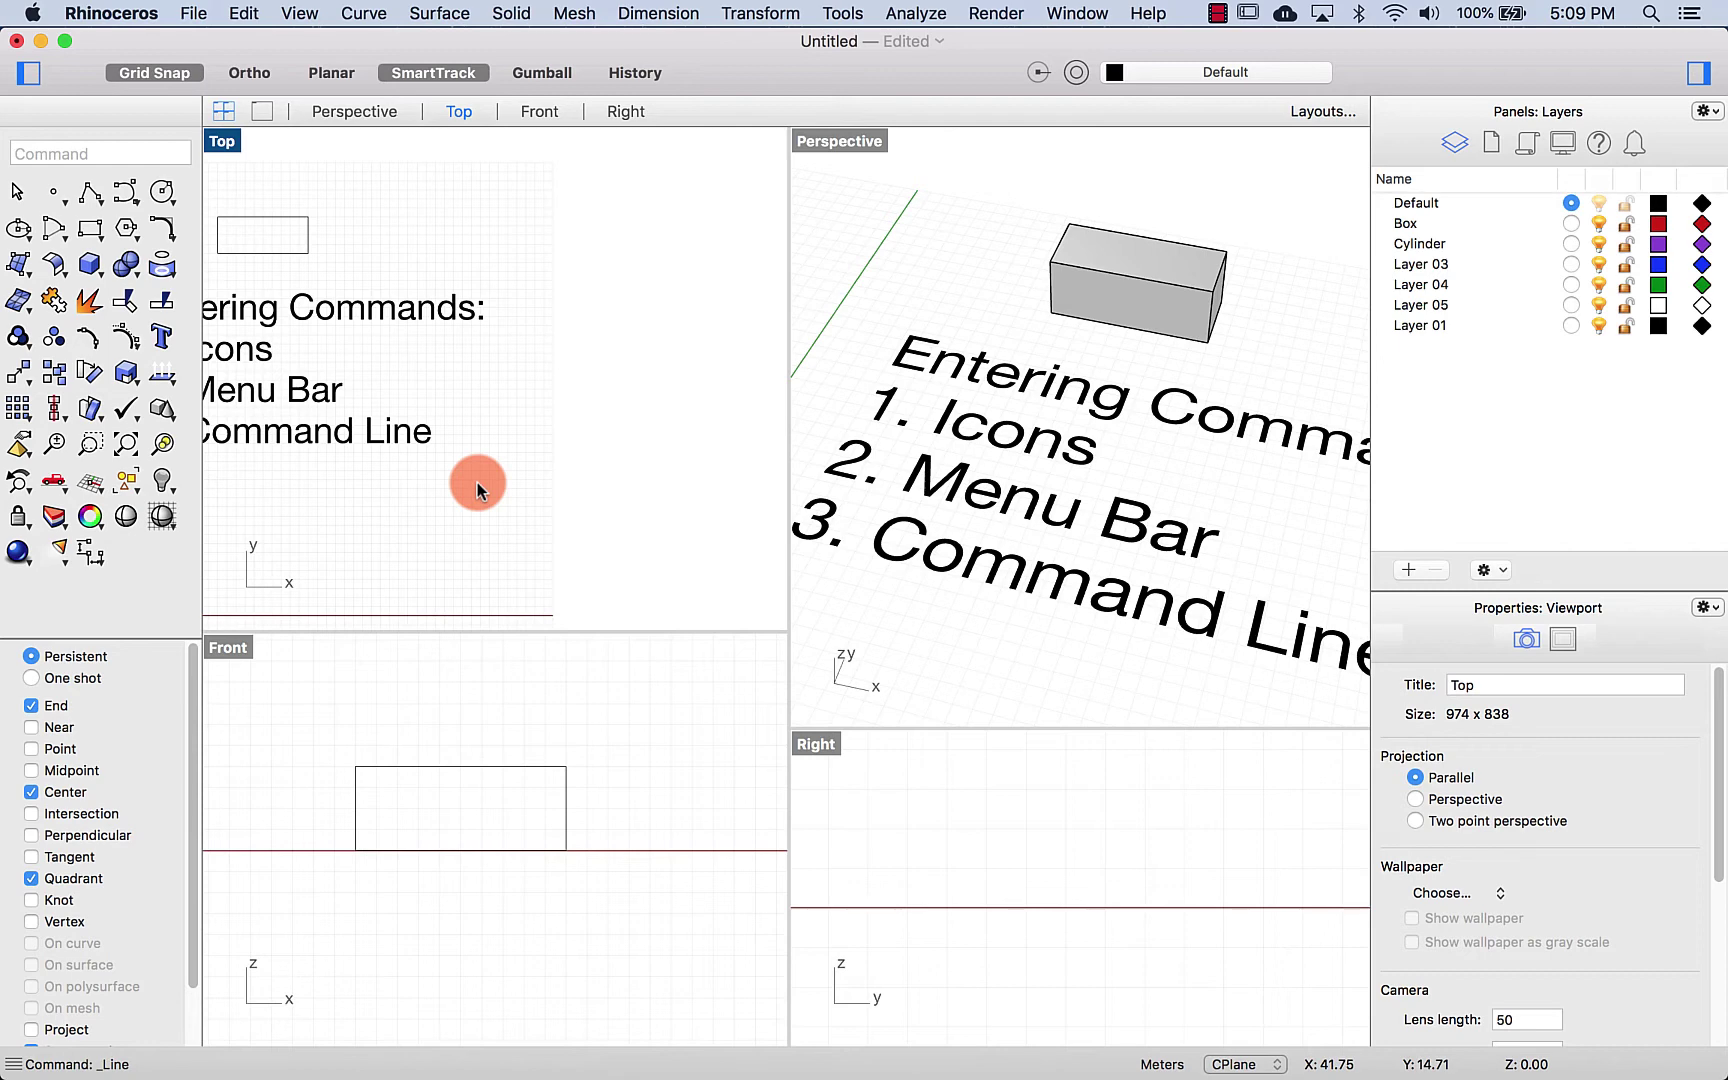
text(Line)
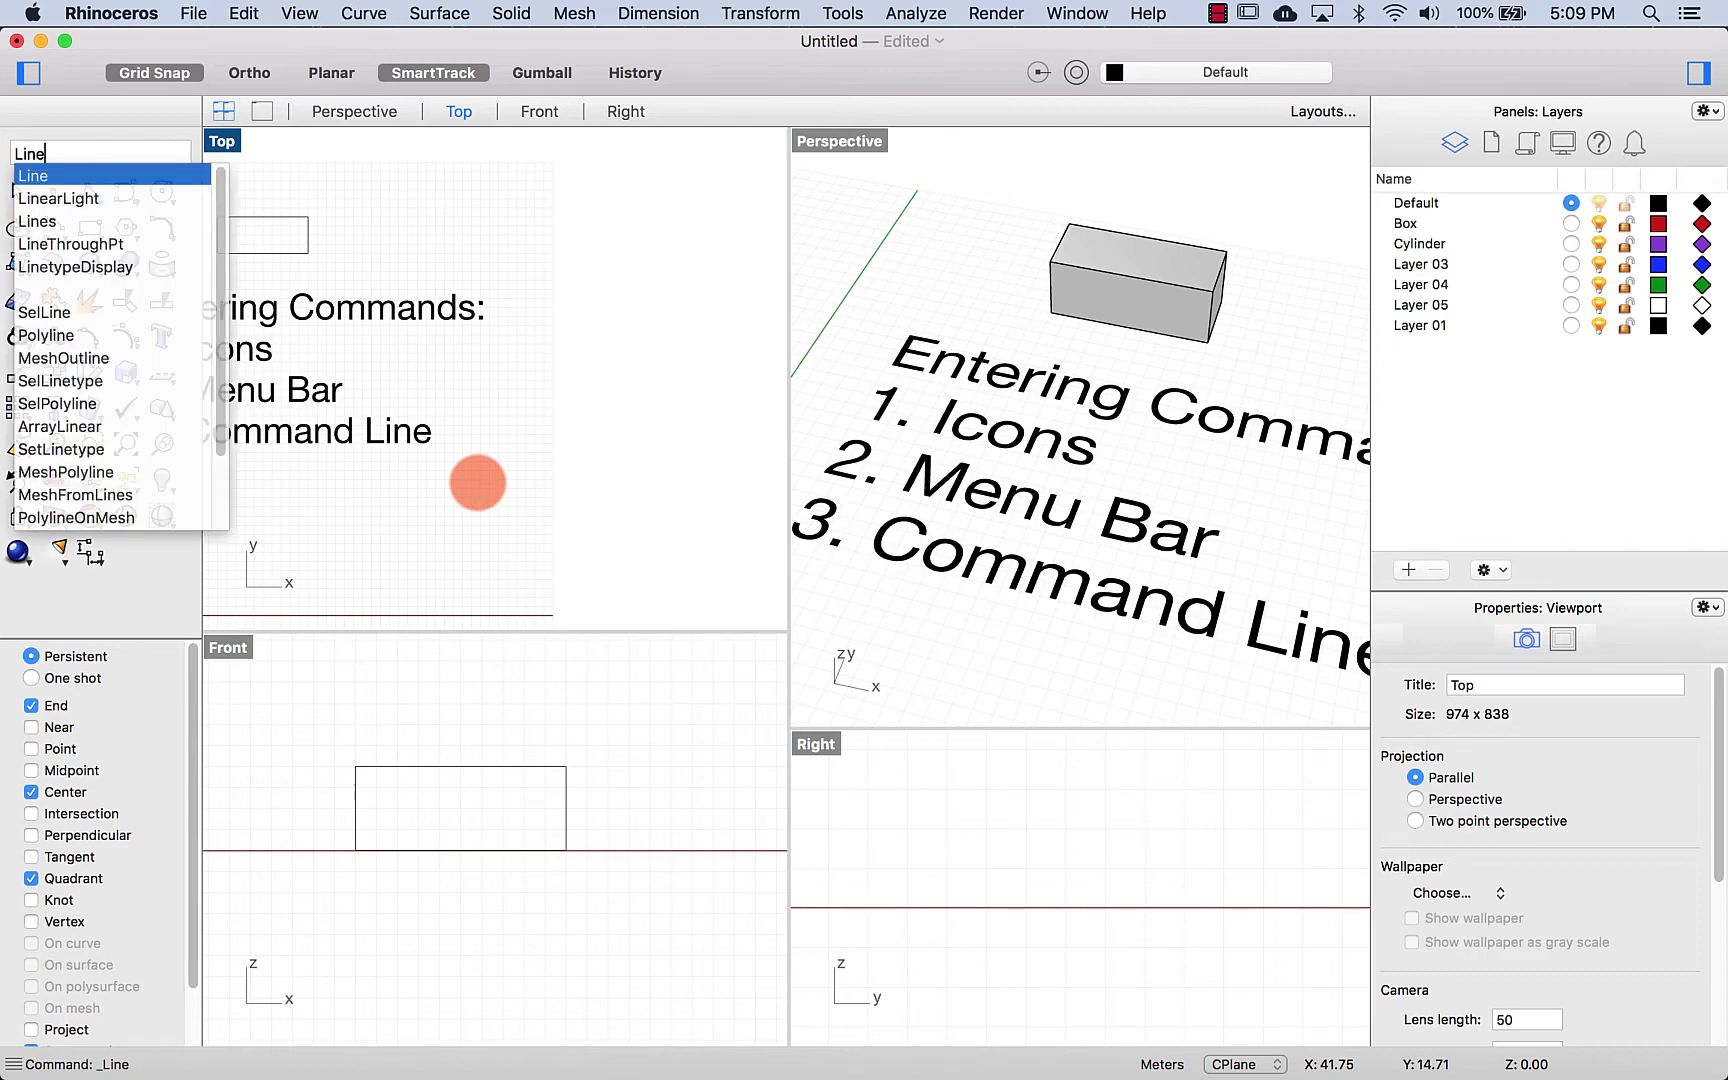
key(Return)
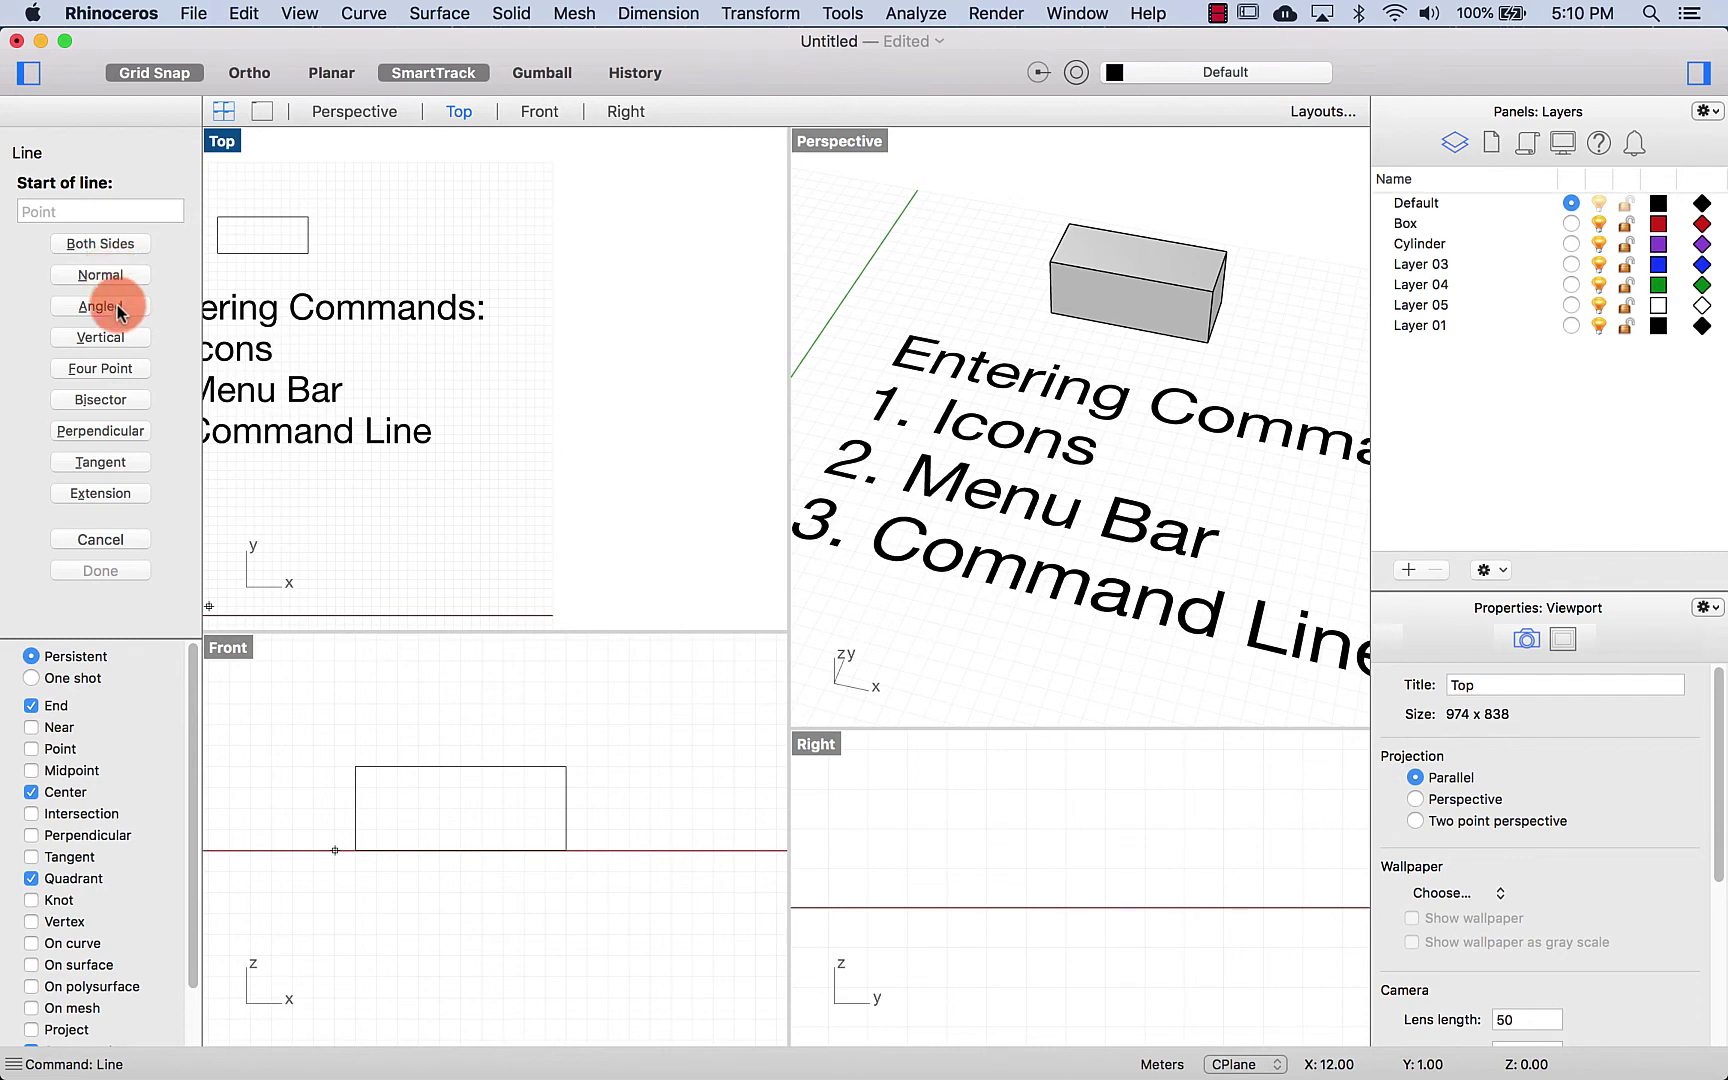
click(418, 224)
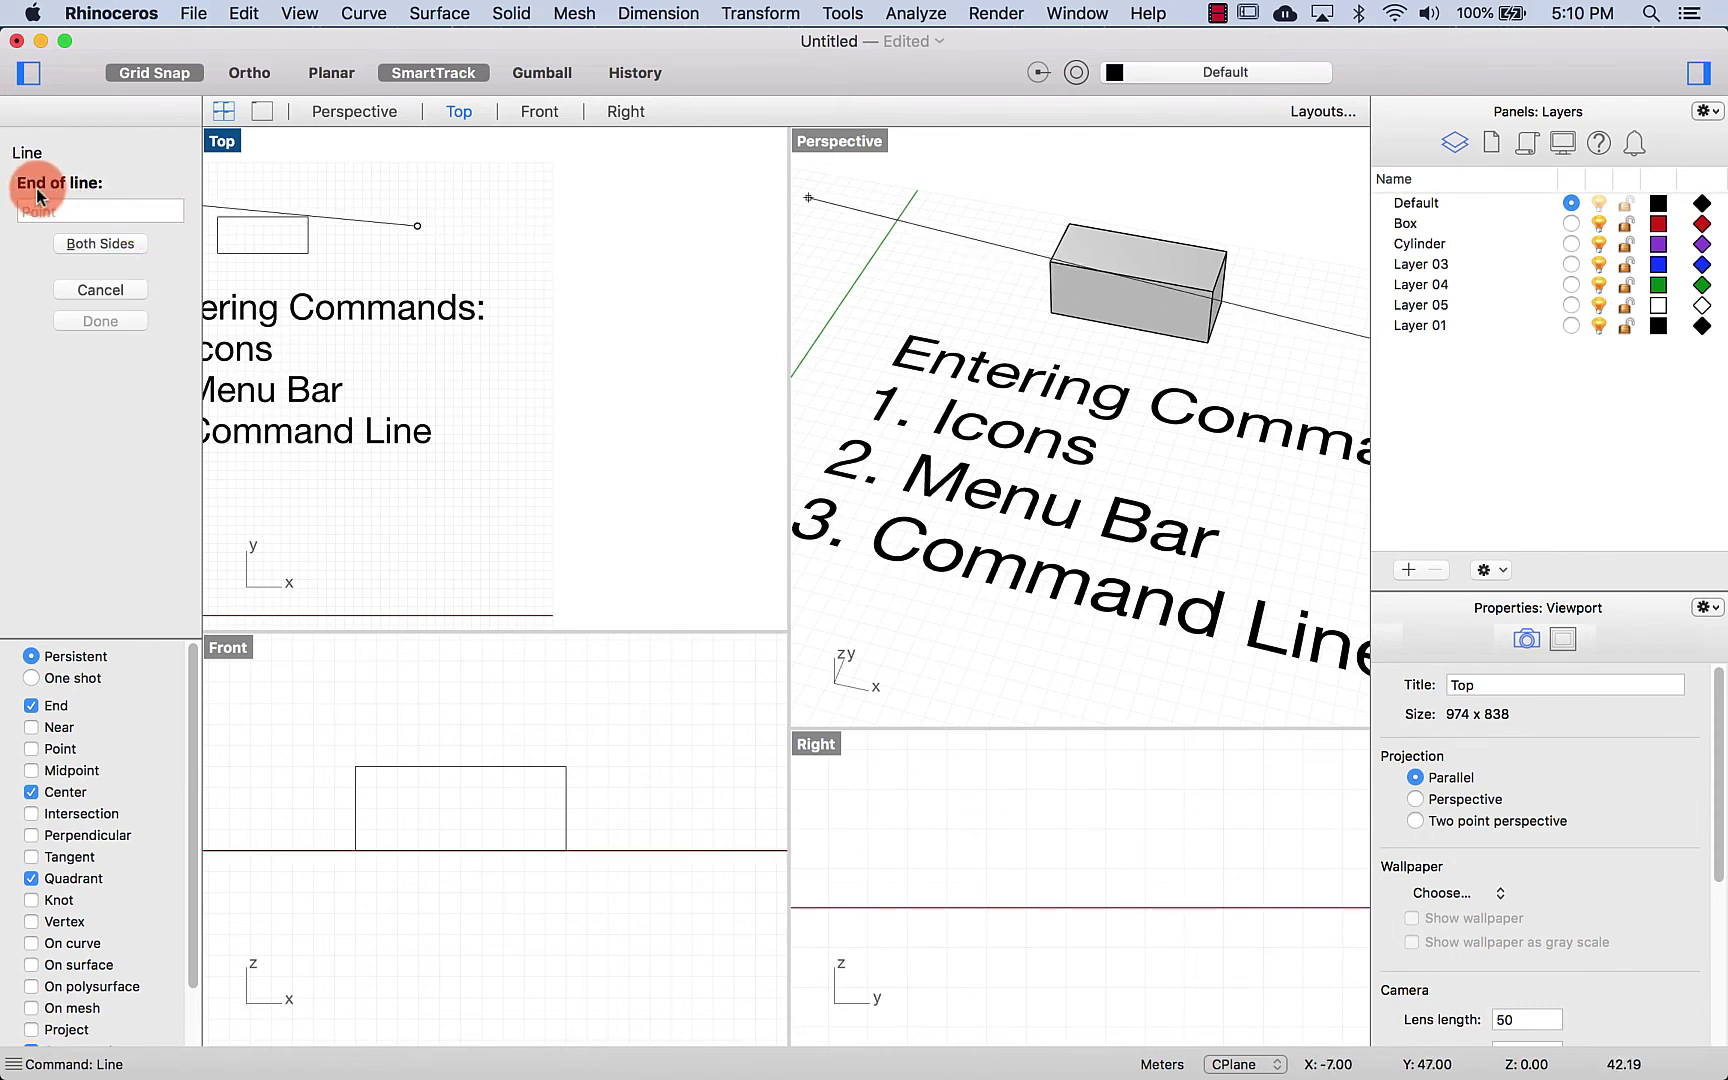
click(660, 226)
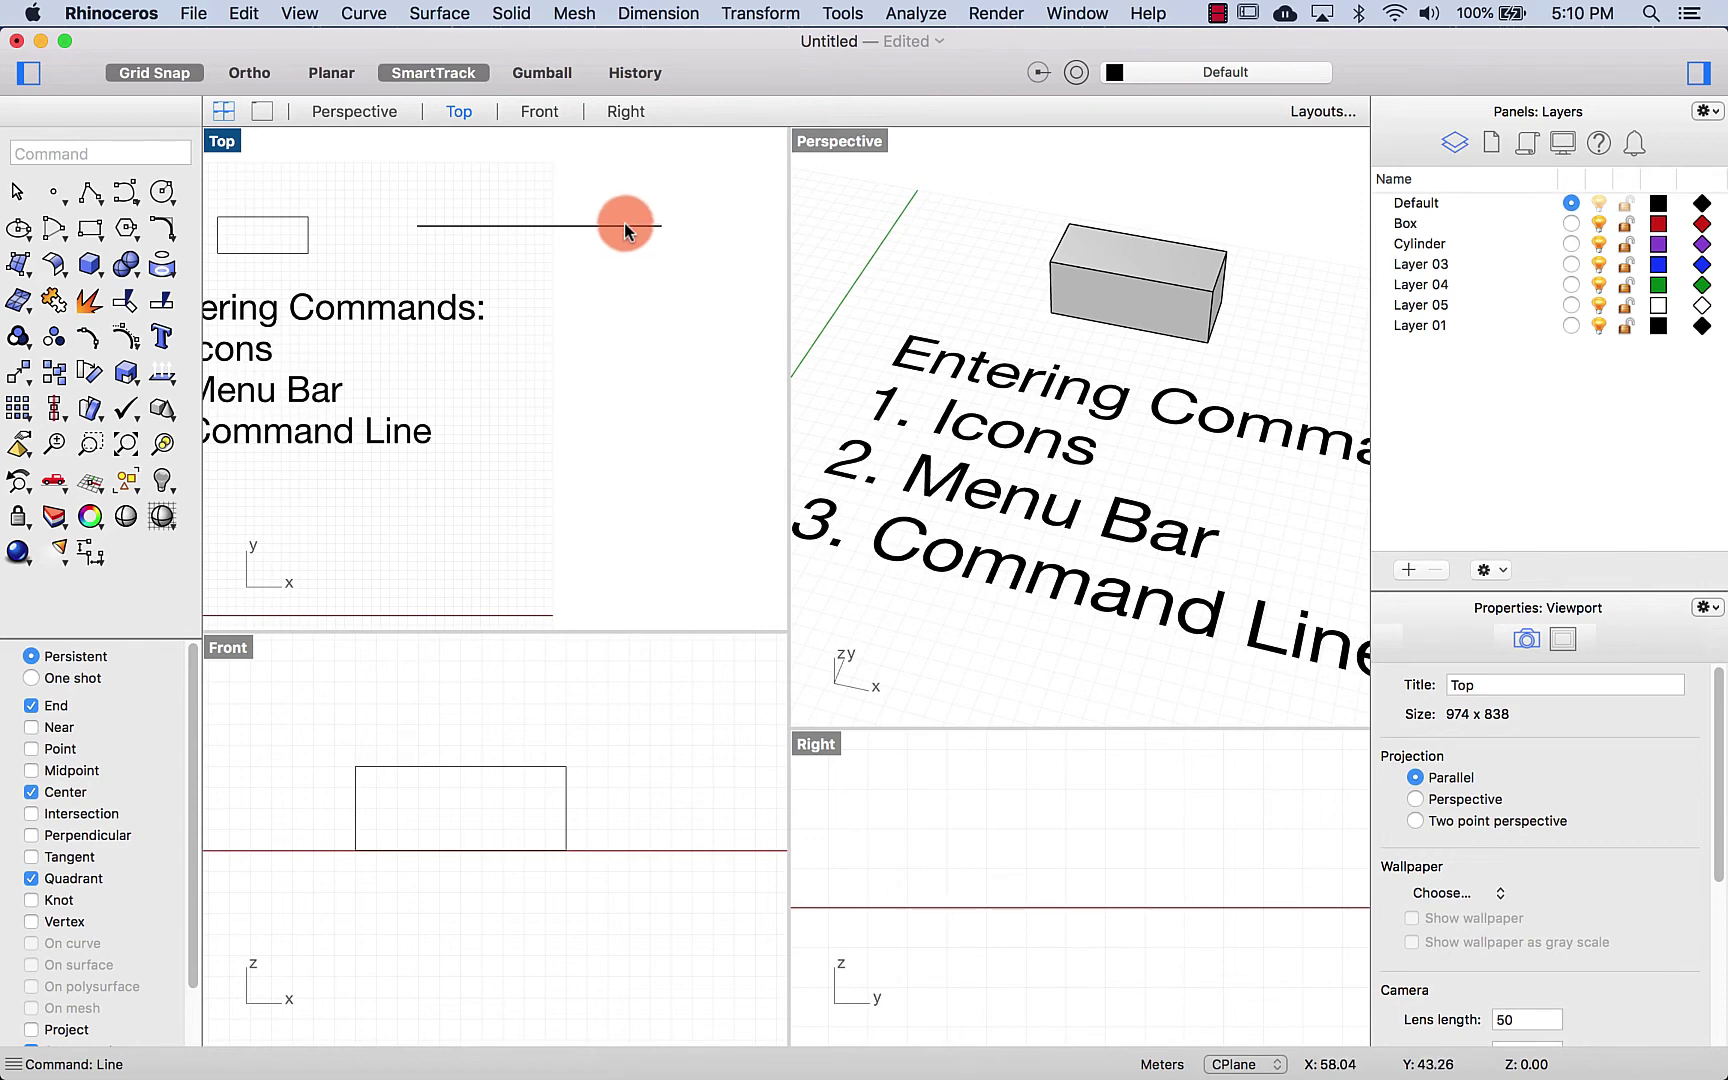
click(624, 225)
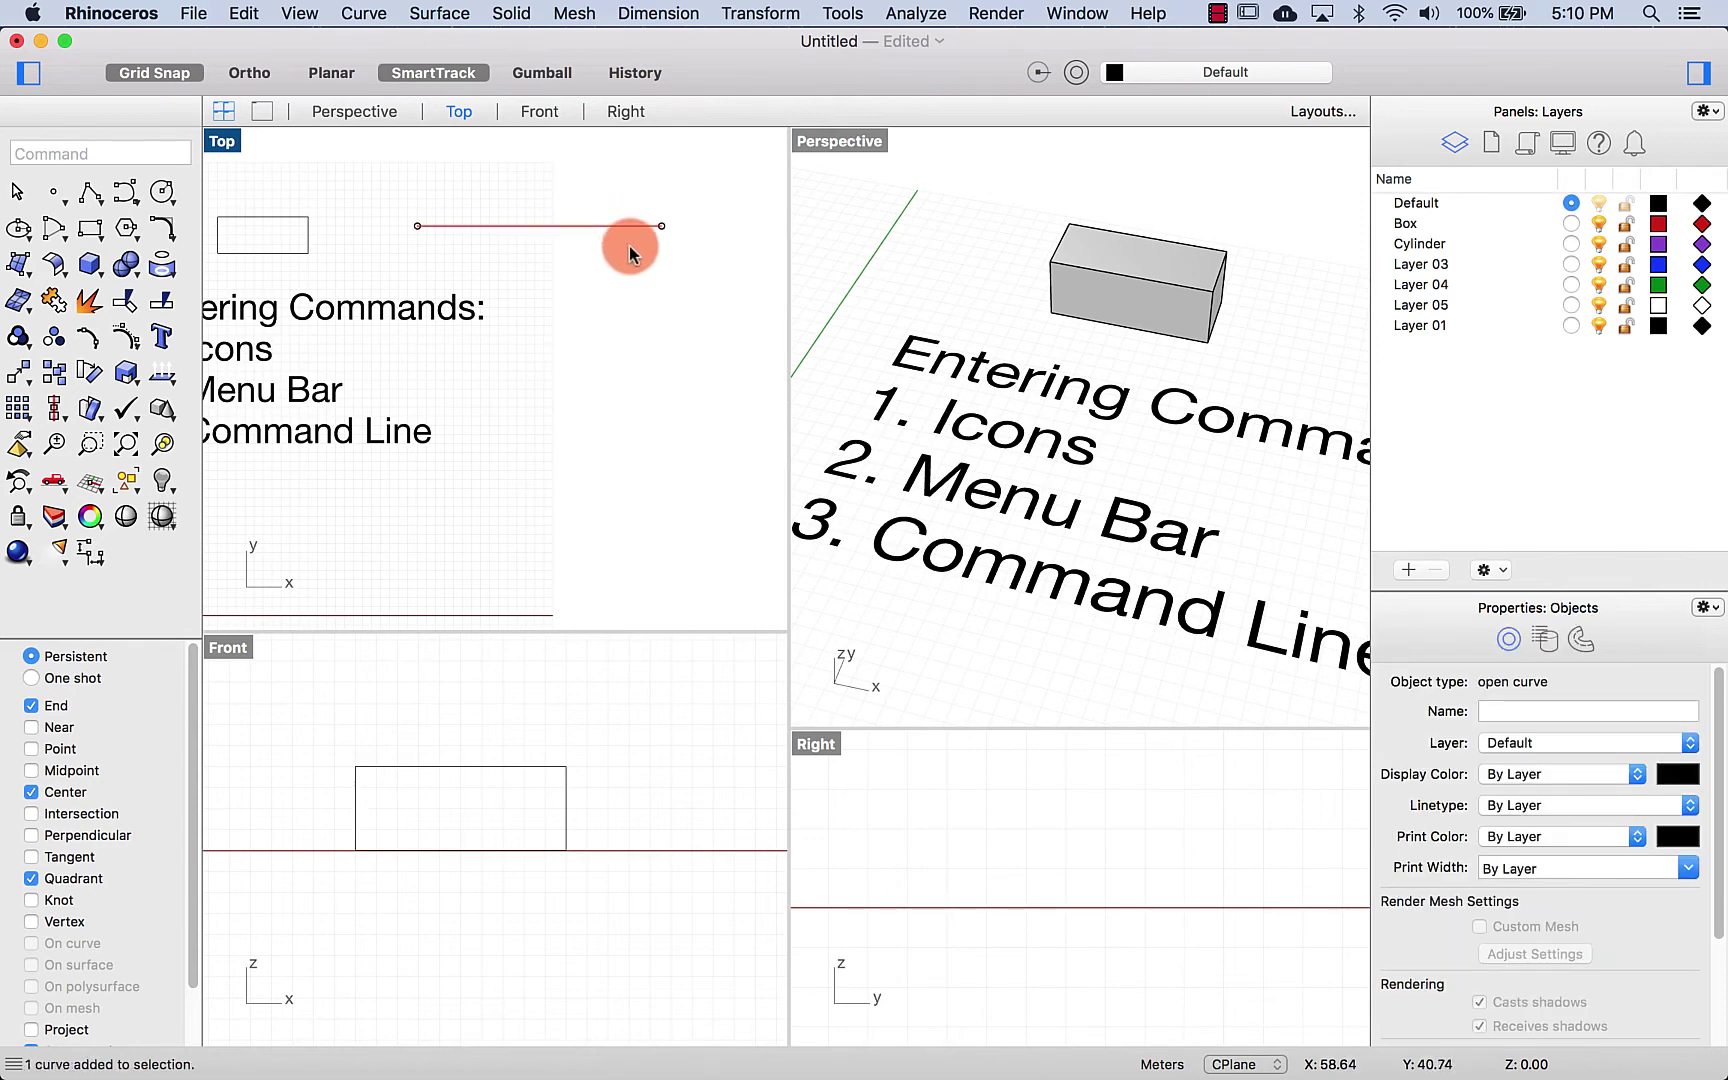
key(Delete)
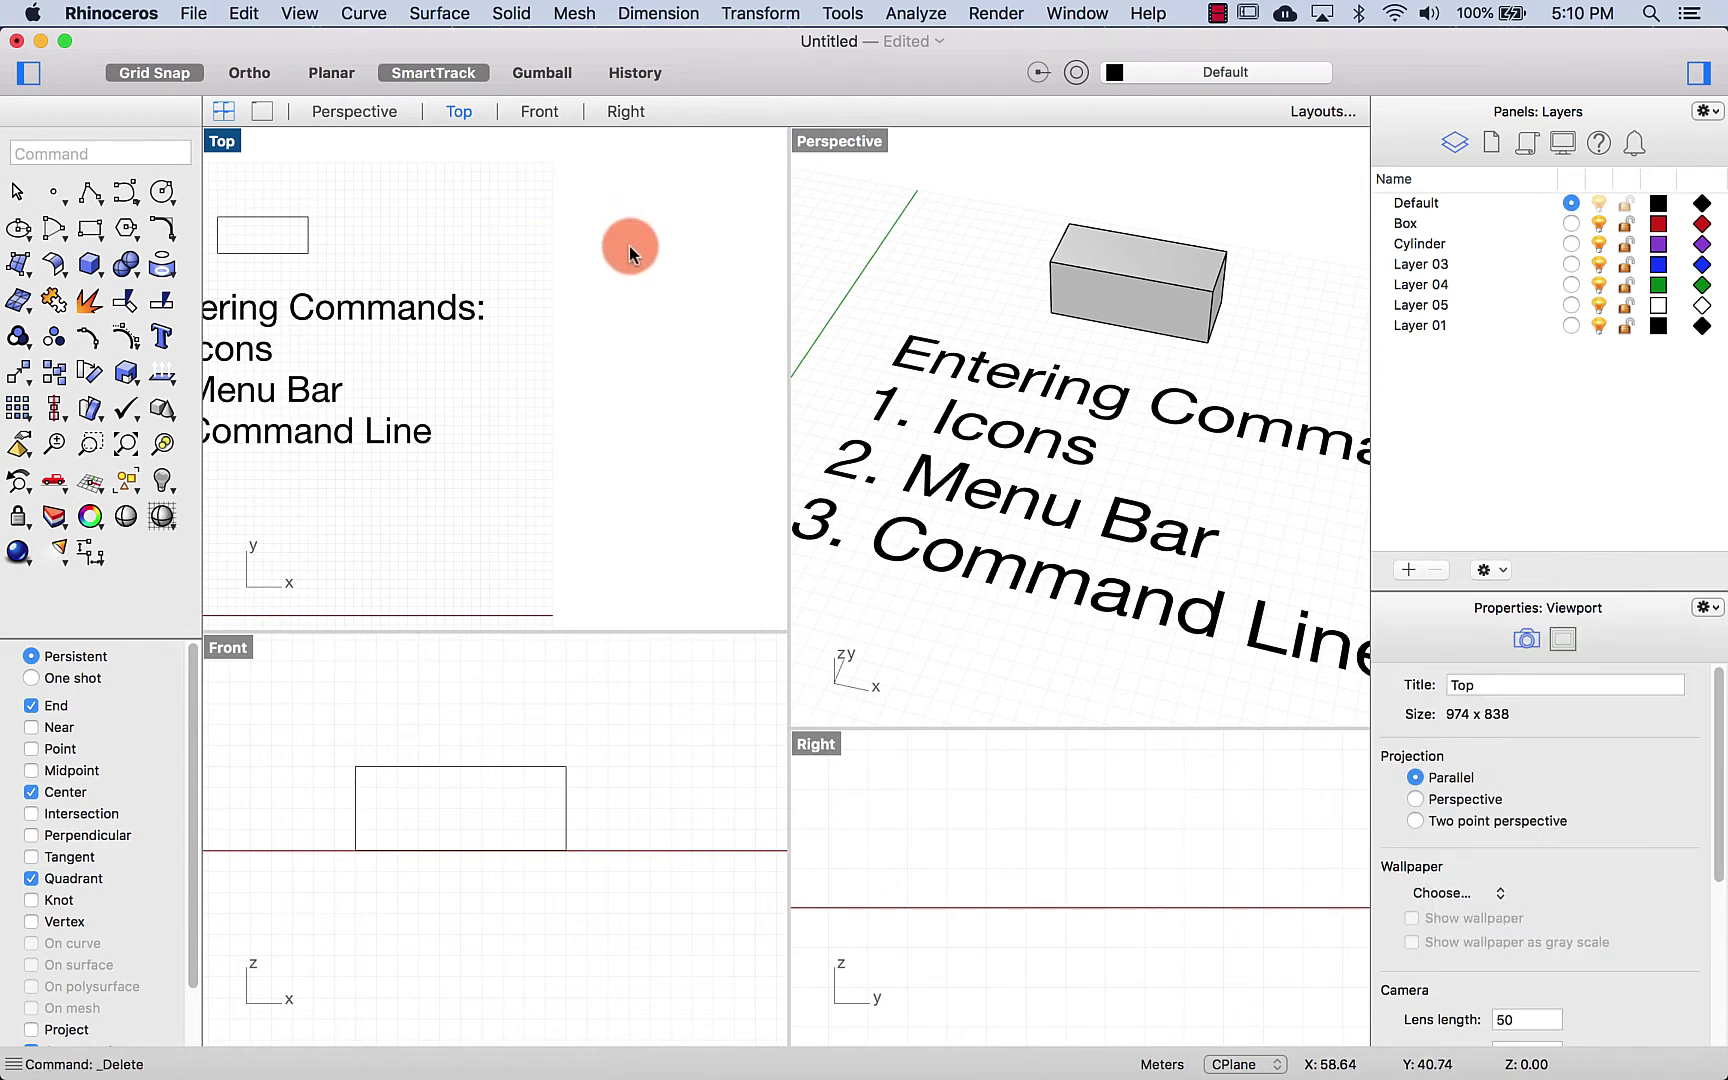
Draw a line in the Top view from the origin (0) diagonally up to a point below the text
text(Line)
key(Return)
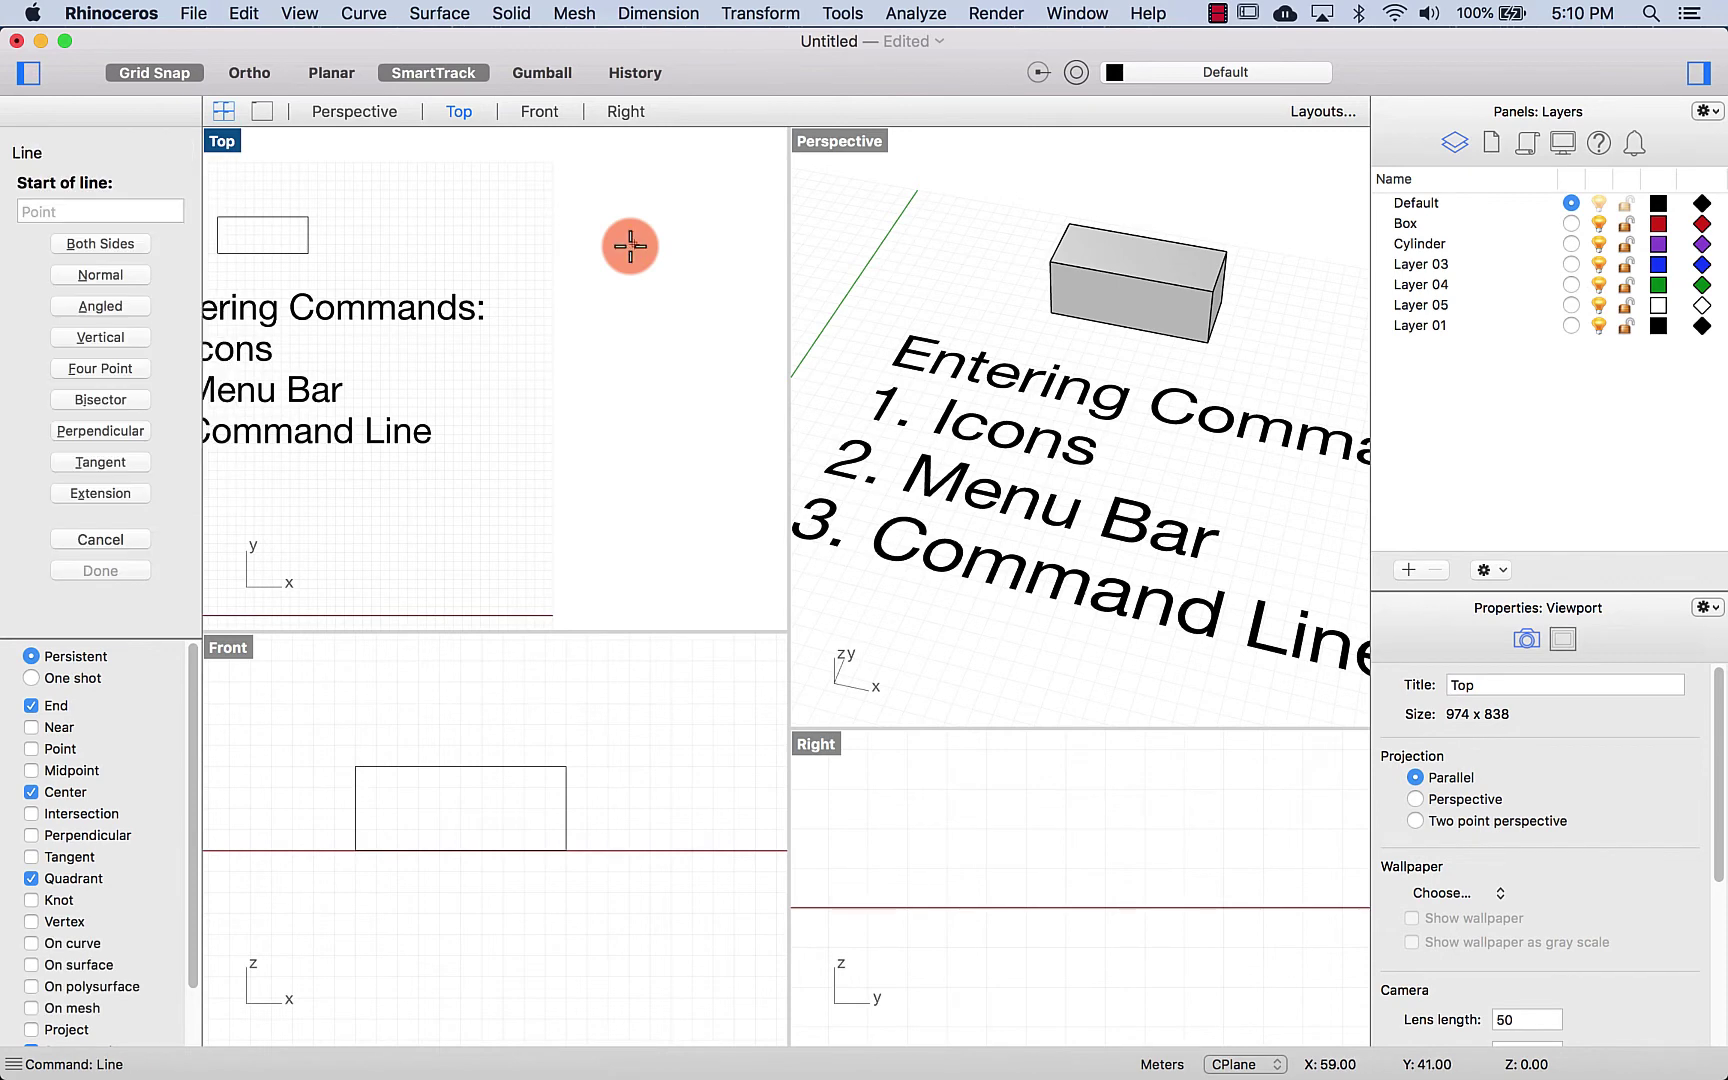
right_drag(617, 239, 798, 258)
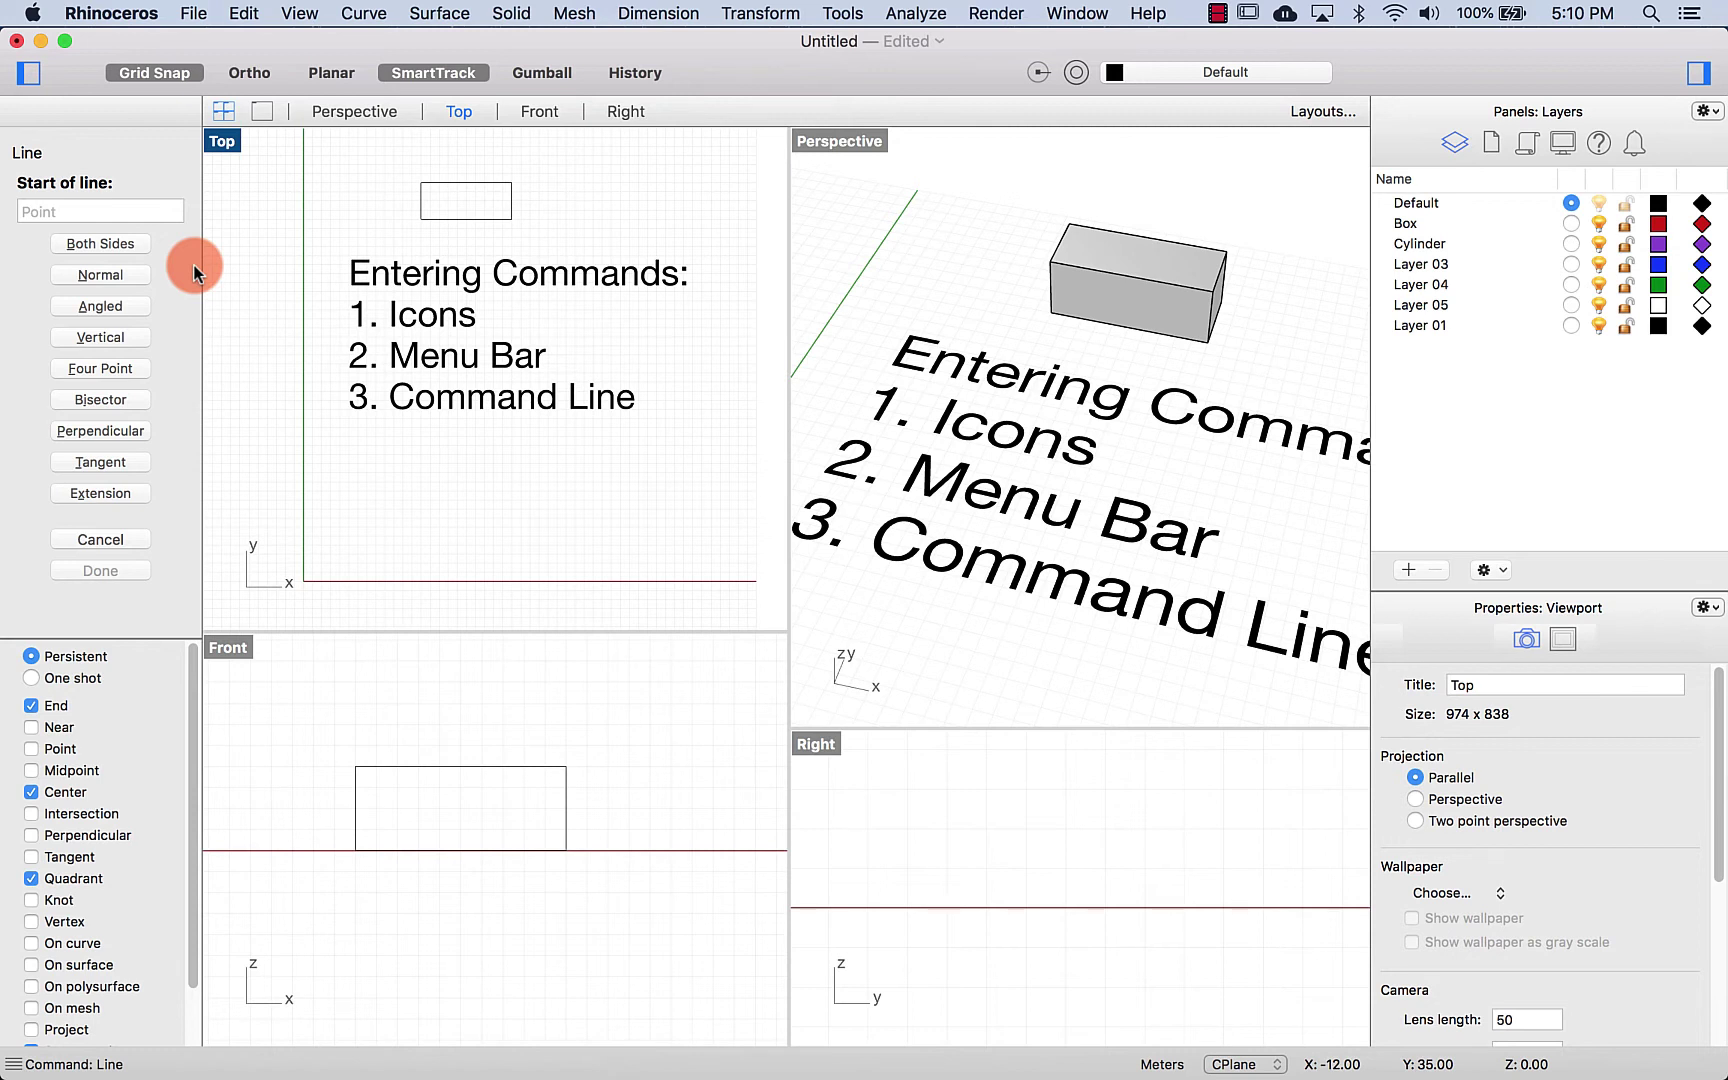
text(0)
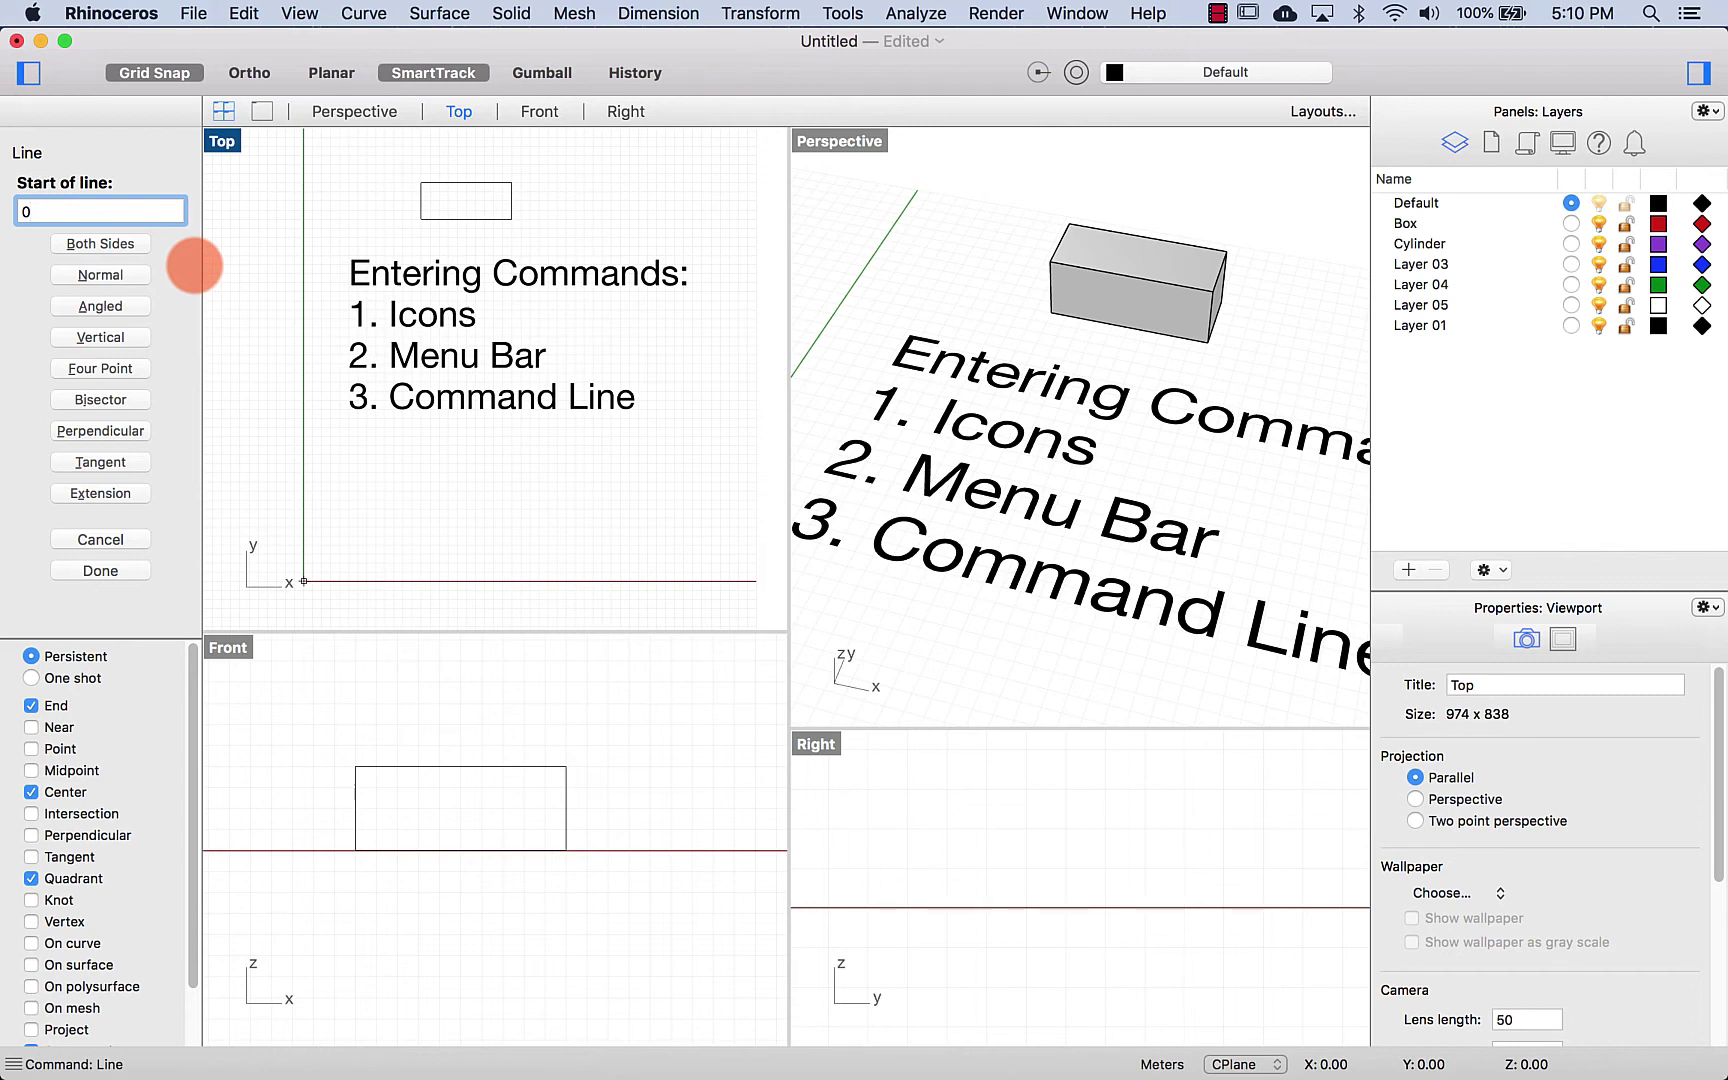
key(Return)
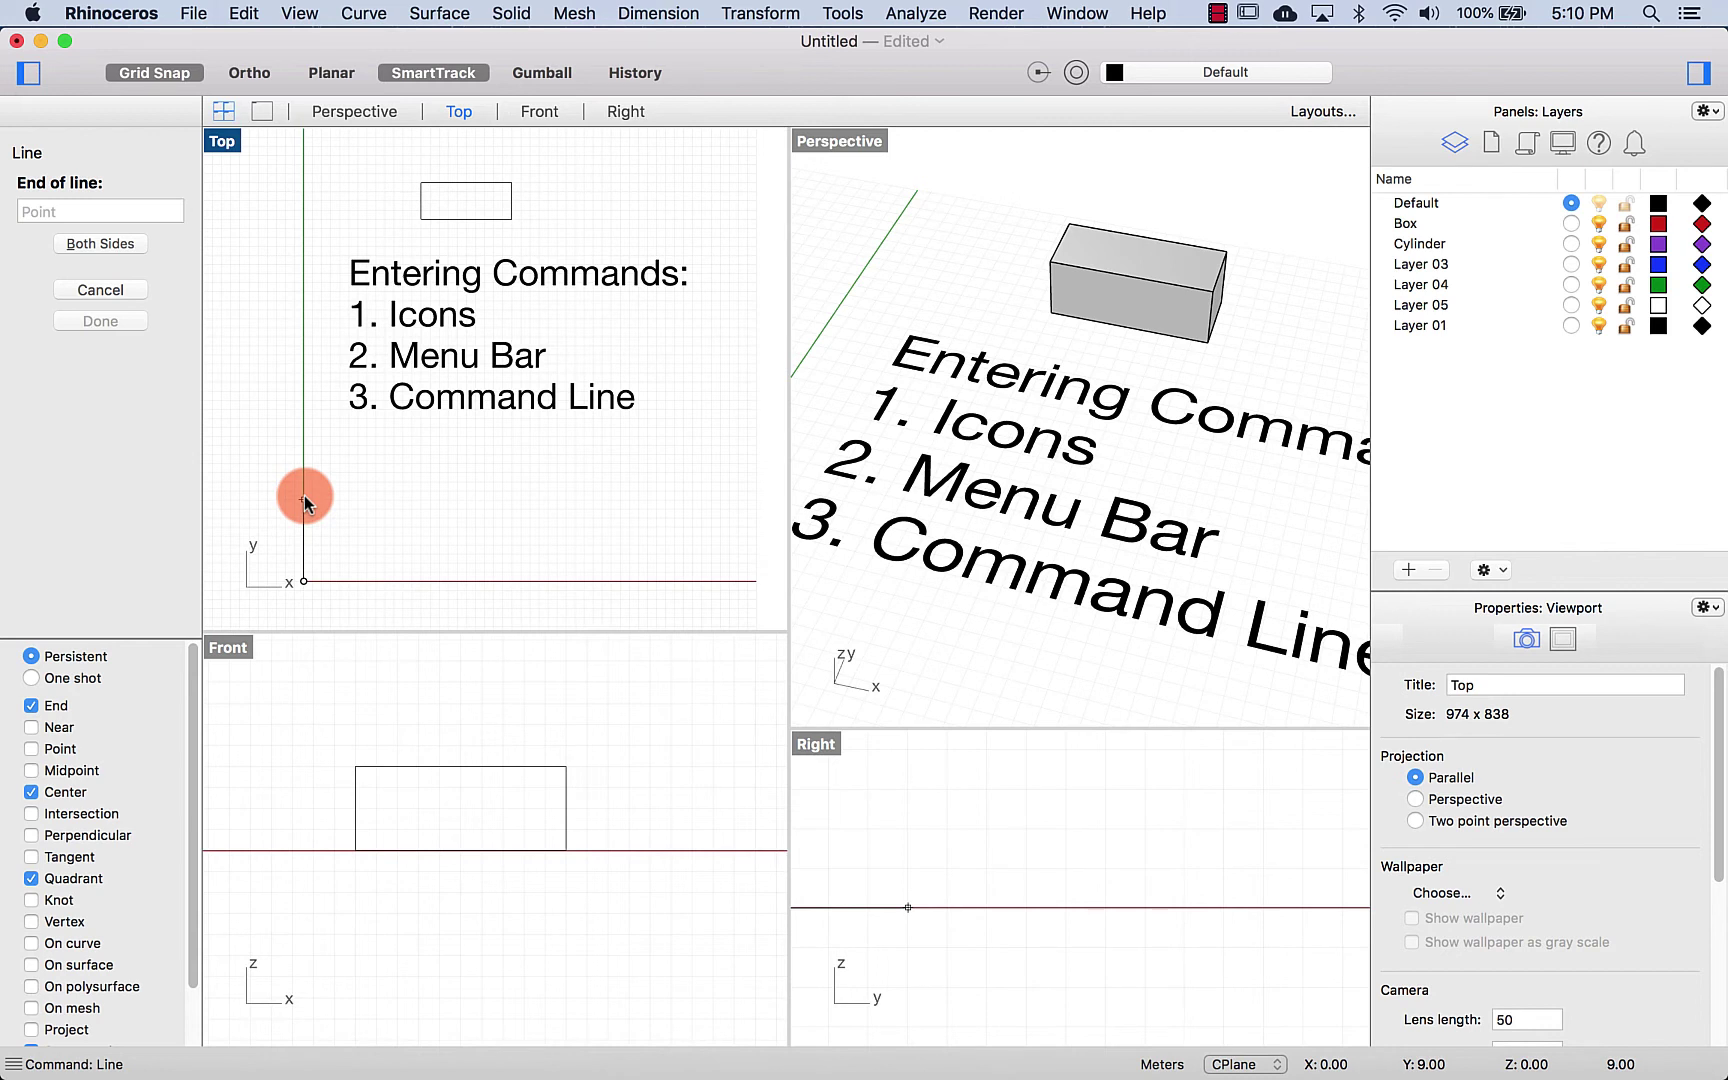
click(466, 490)
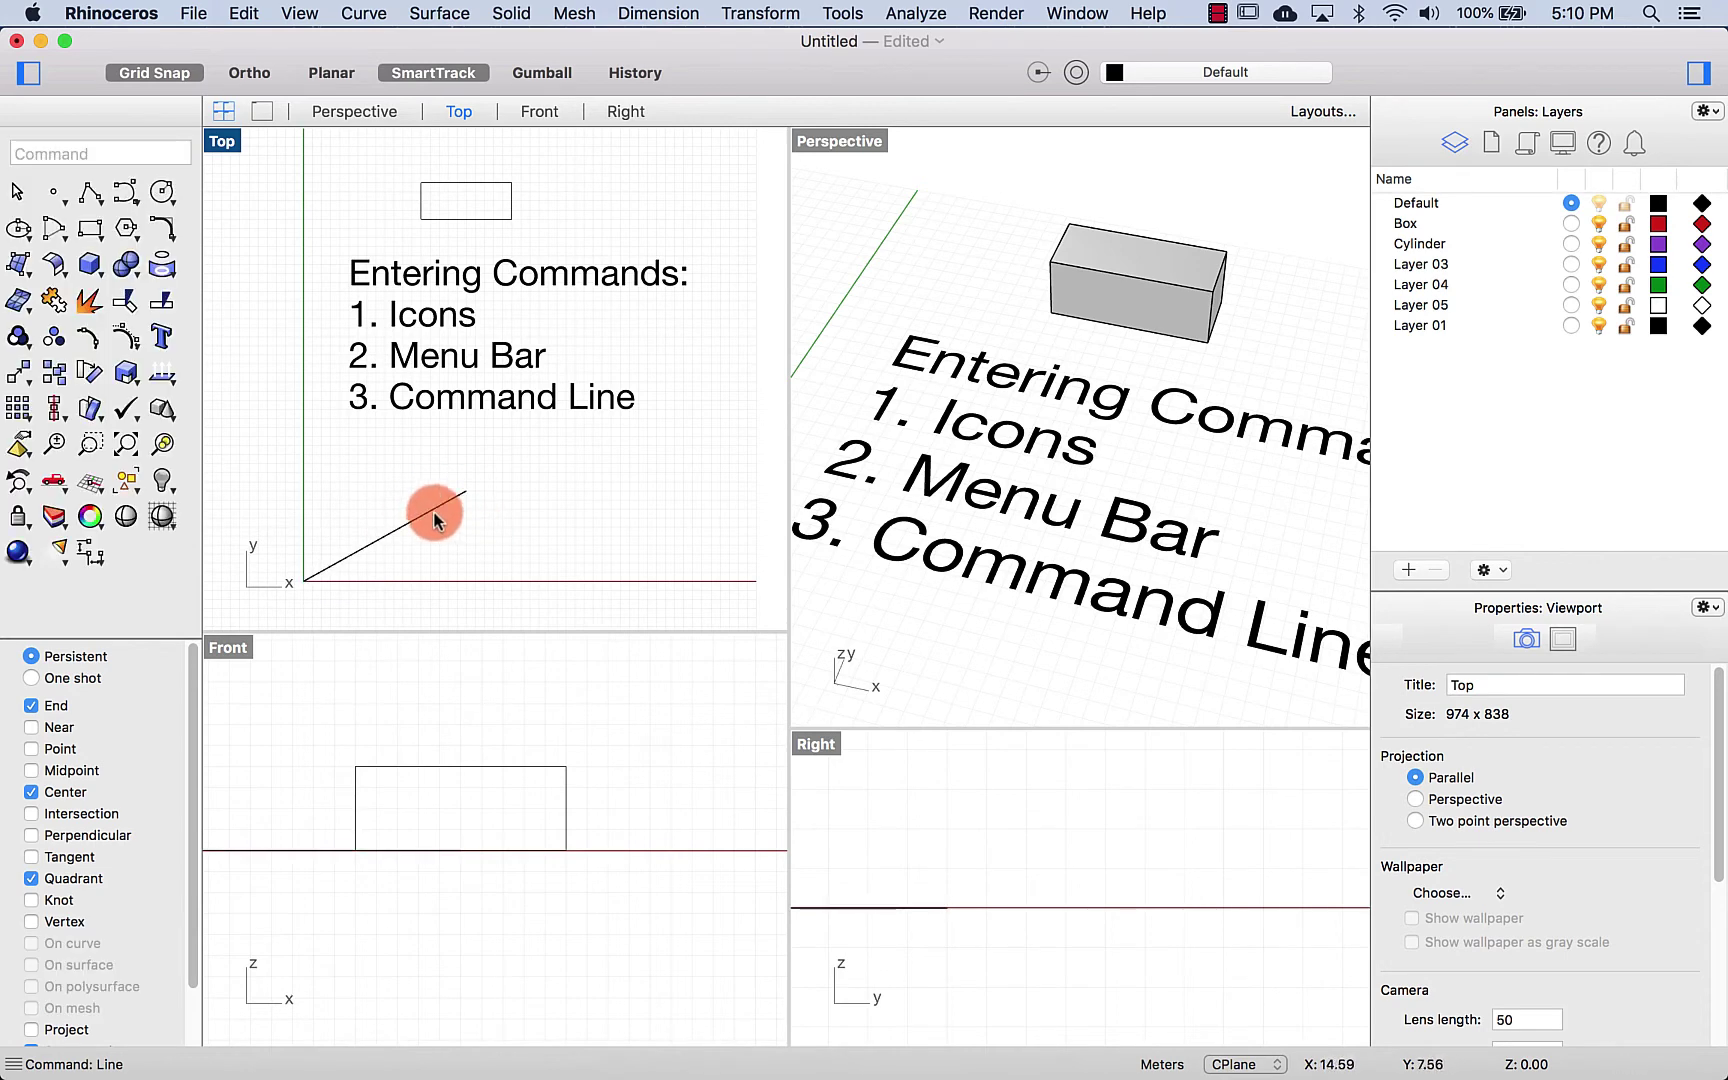
Delete the diagonal line and draw a horizontal one about 12 m long below the text in the Top view, toggling Grid Snap off and on midway
click(431, 508)
key(Delete)
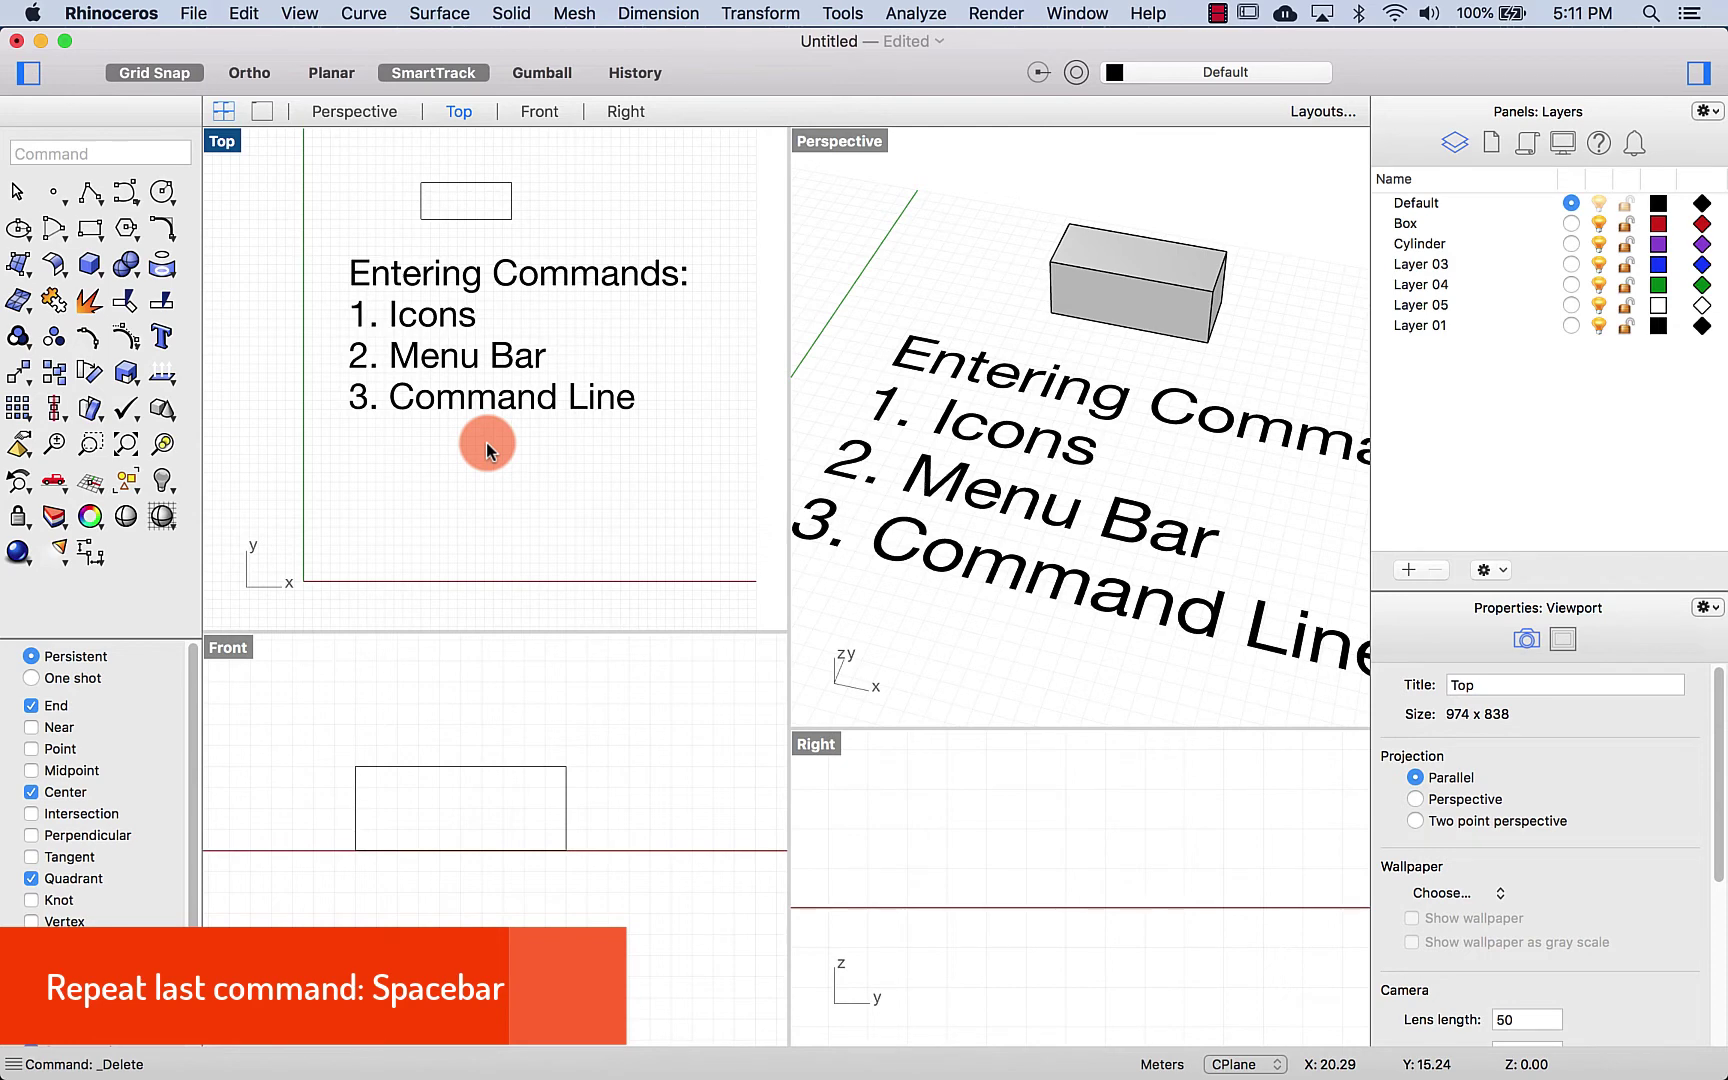
text(line)
key(Return)
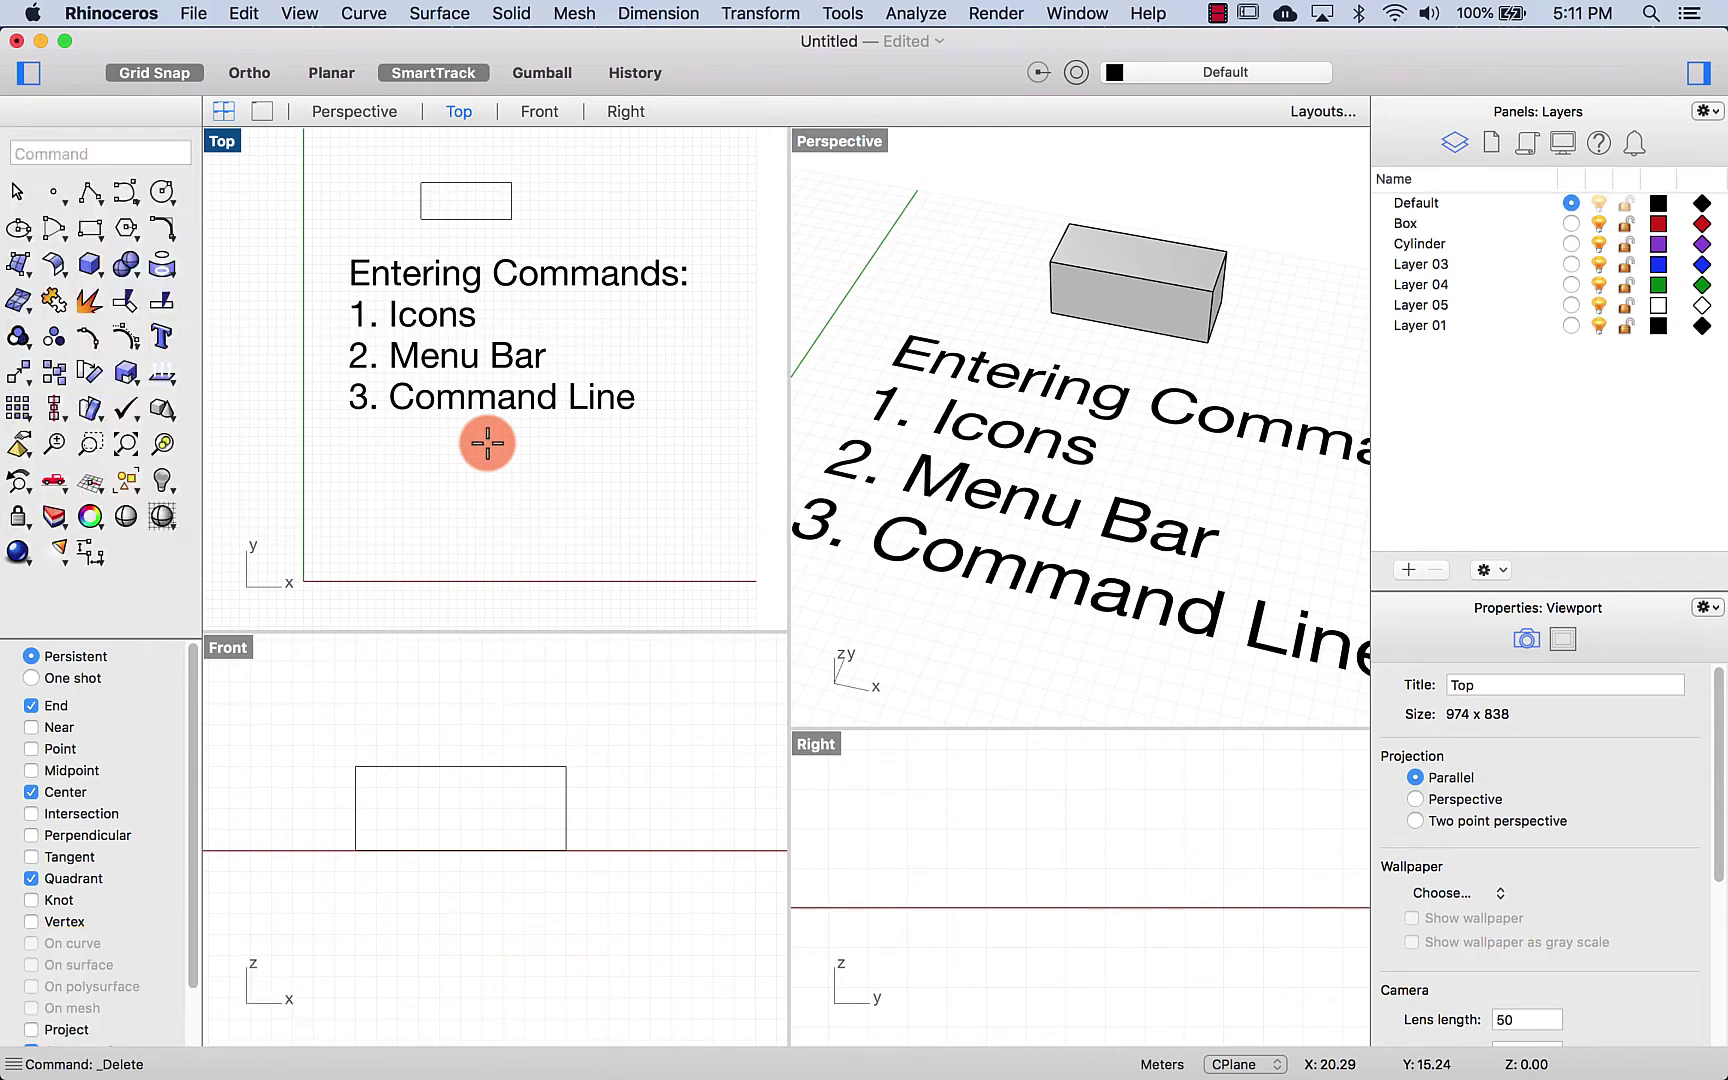
click(440, 481)
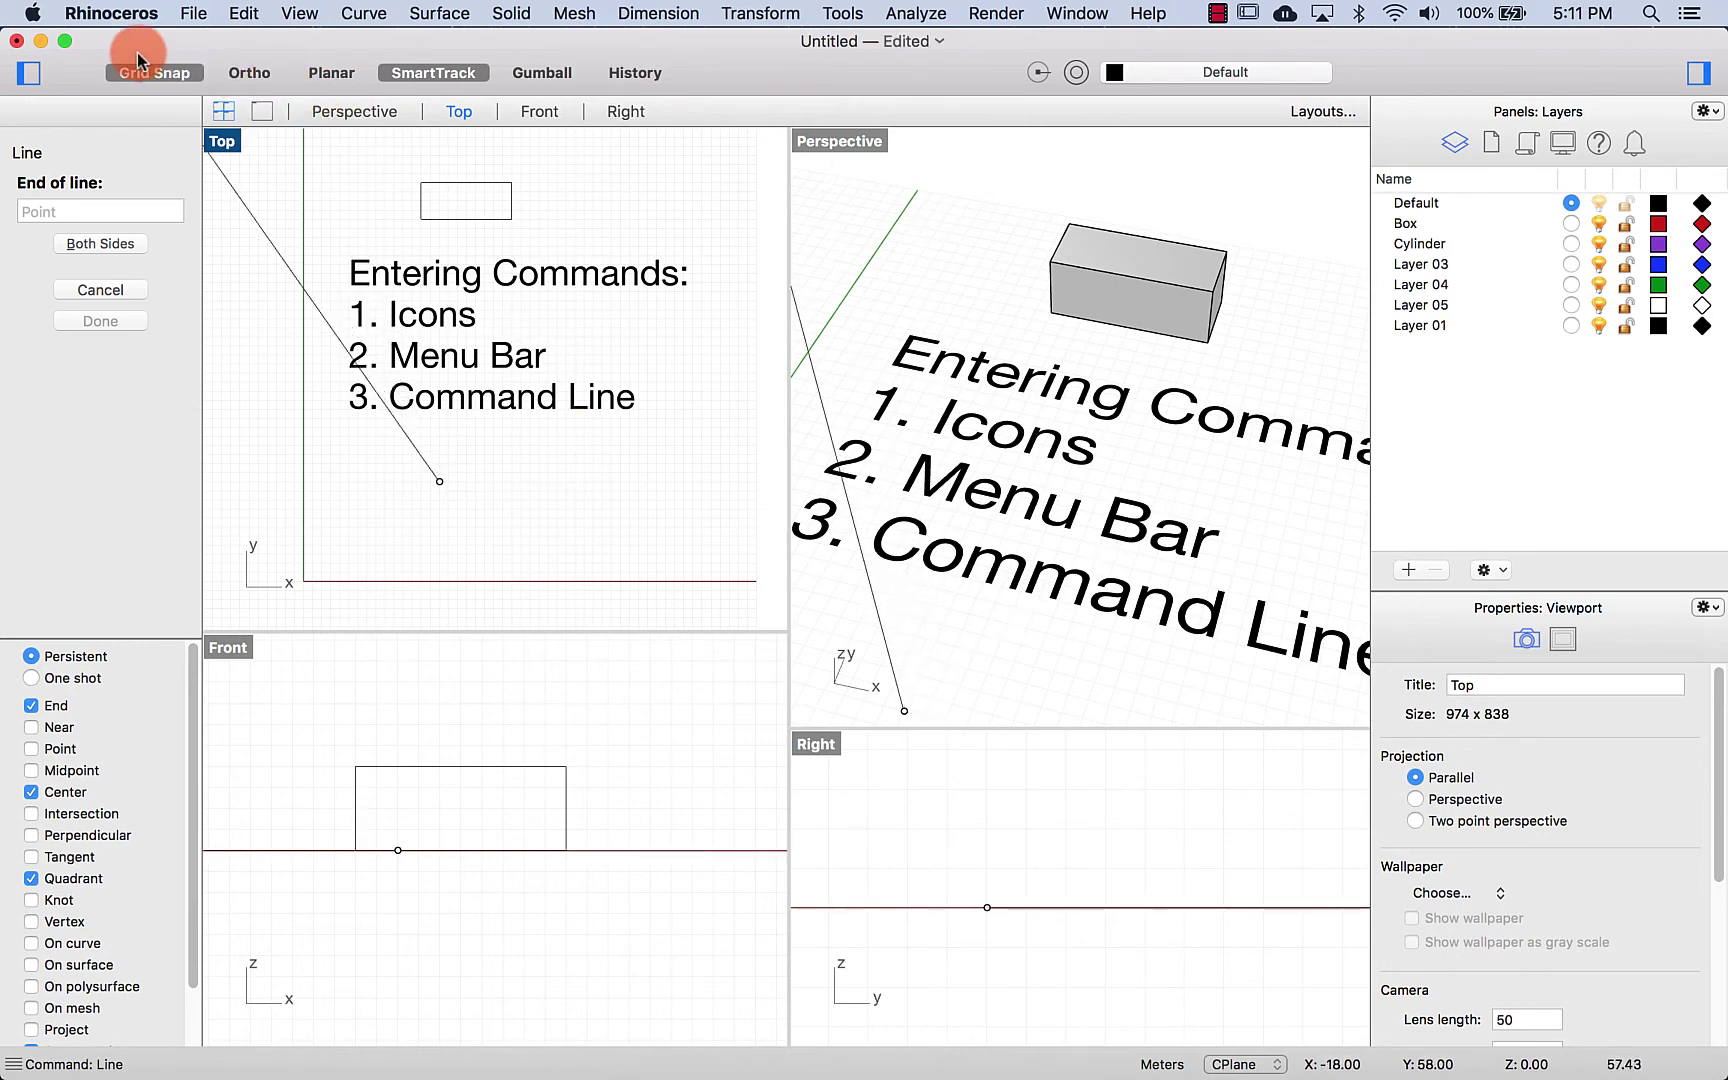
scroll(503, 490, up, 3)
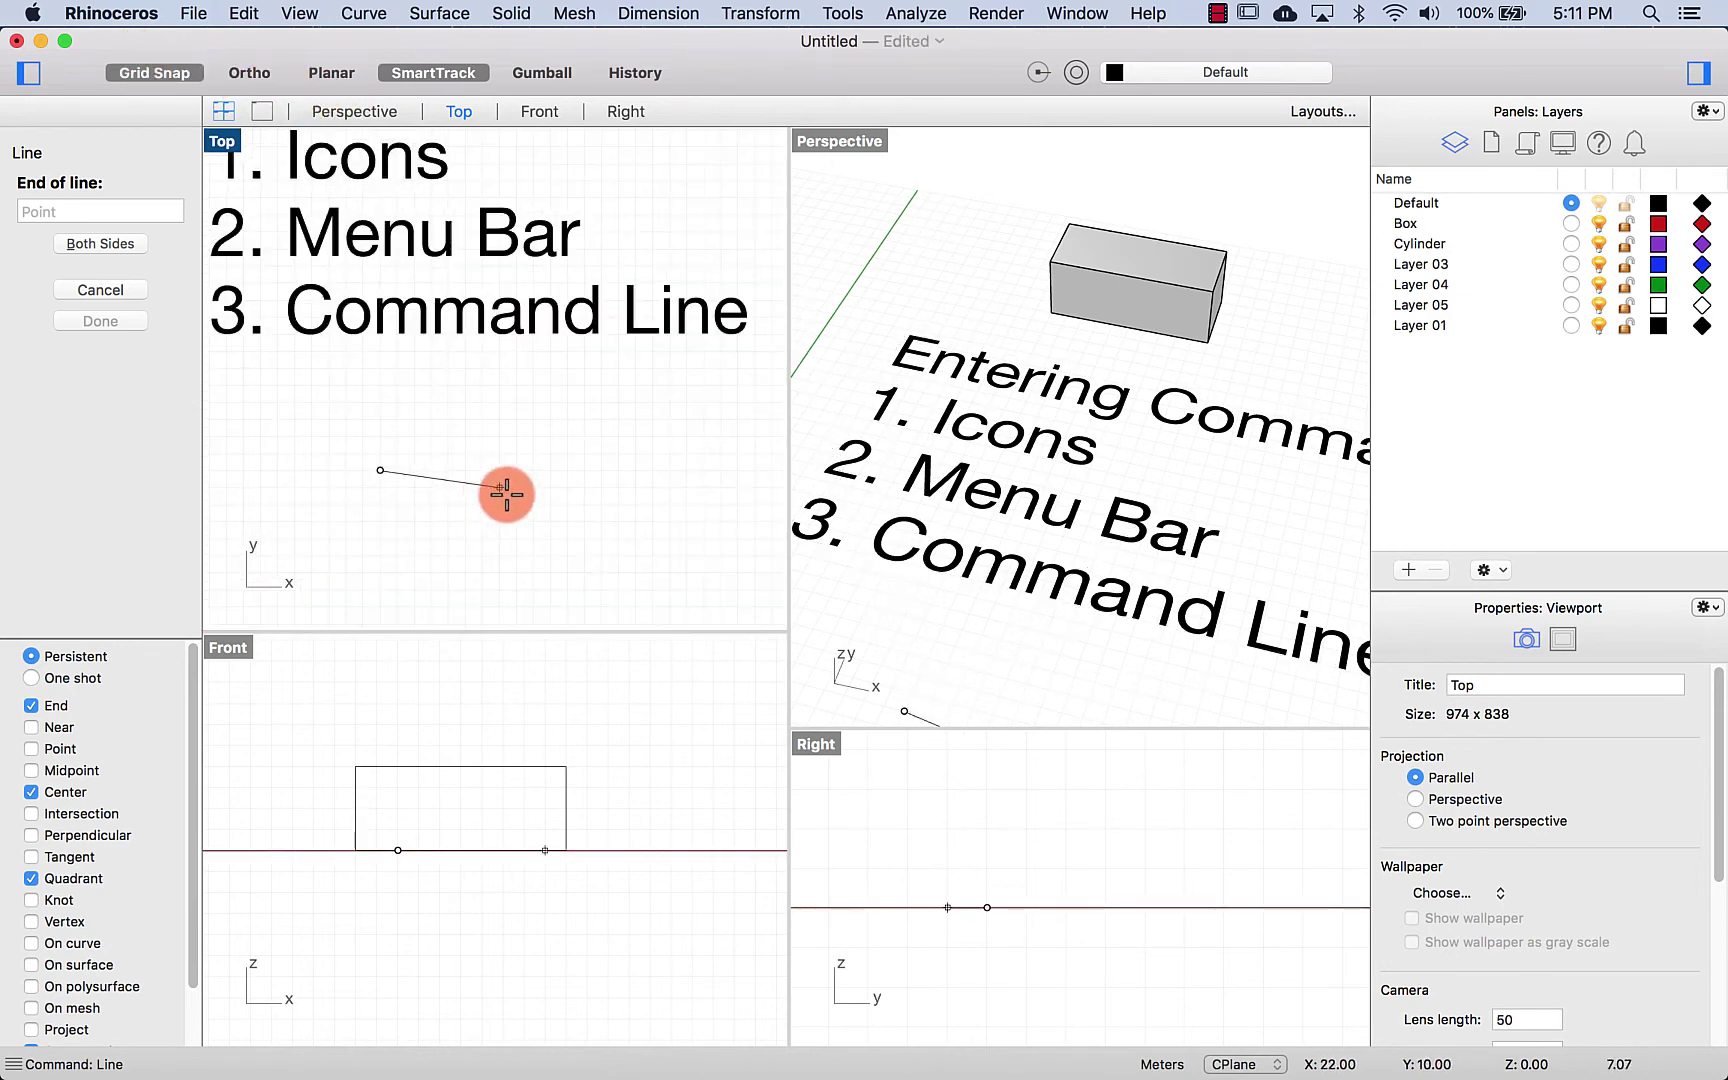
scroll(506, 494, up, 2)
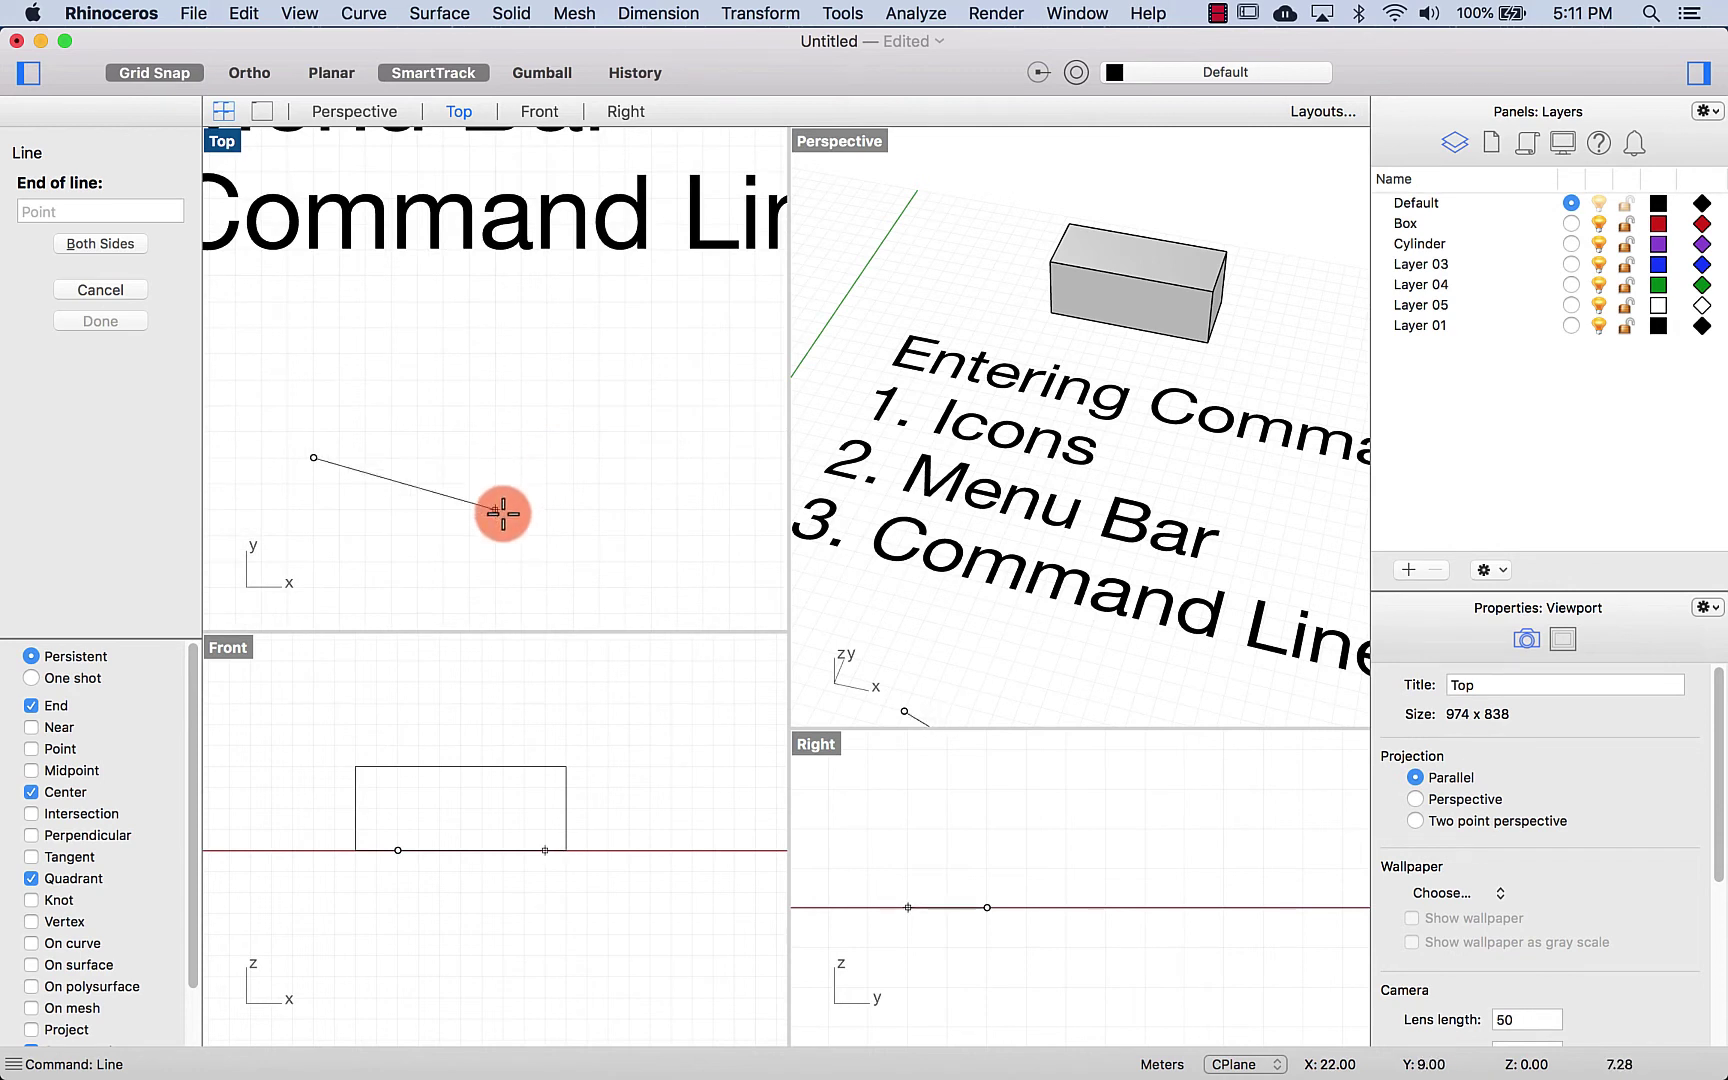
click(175, 76)
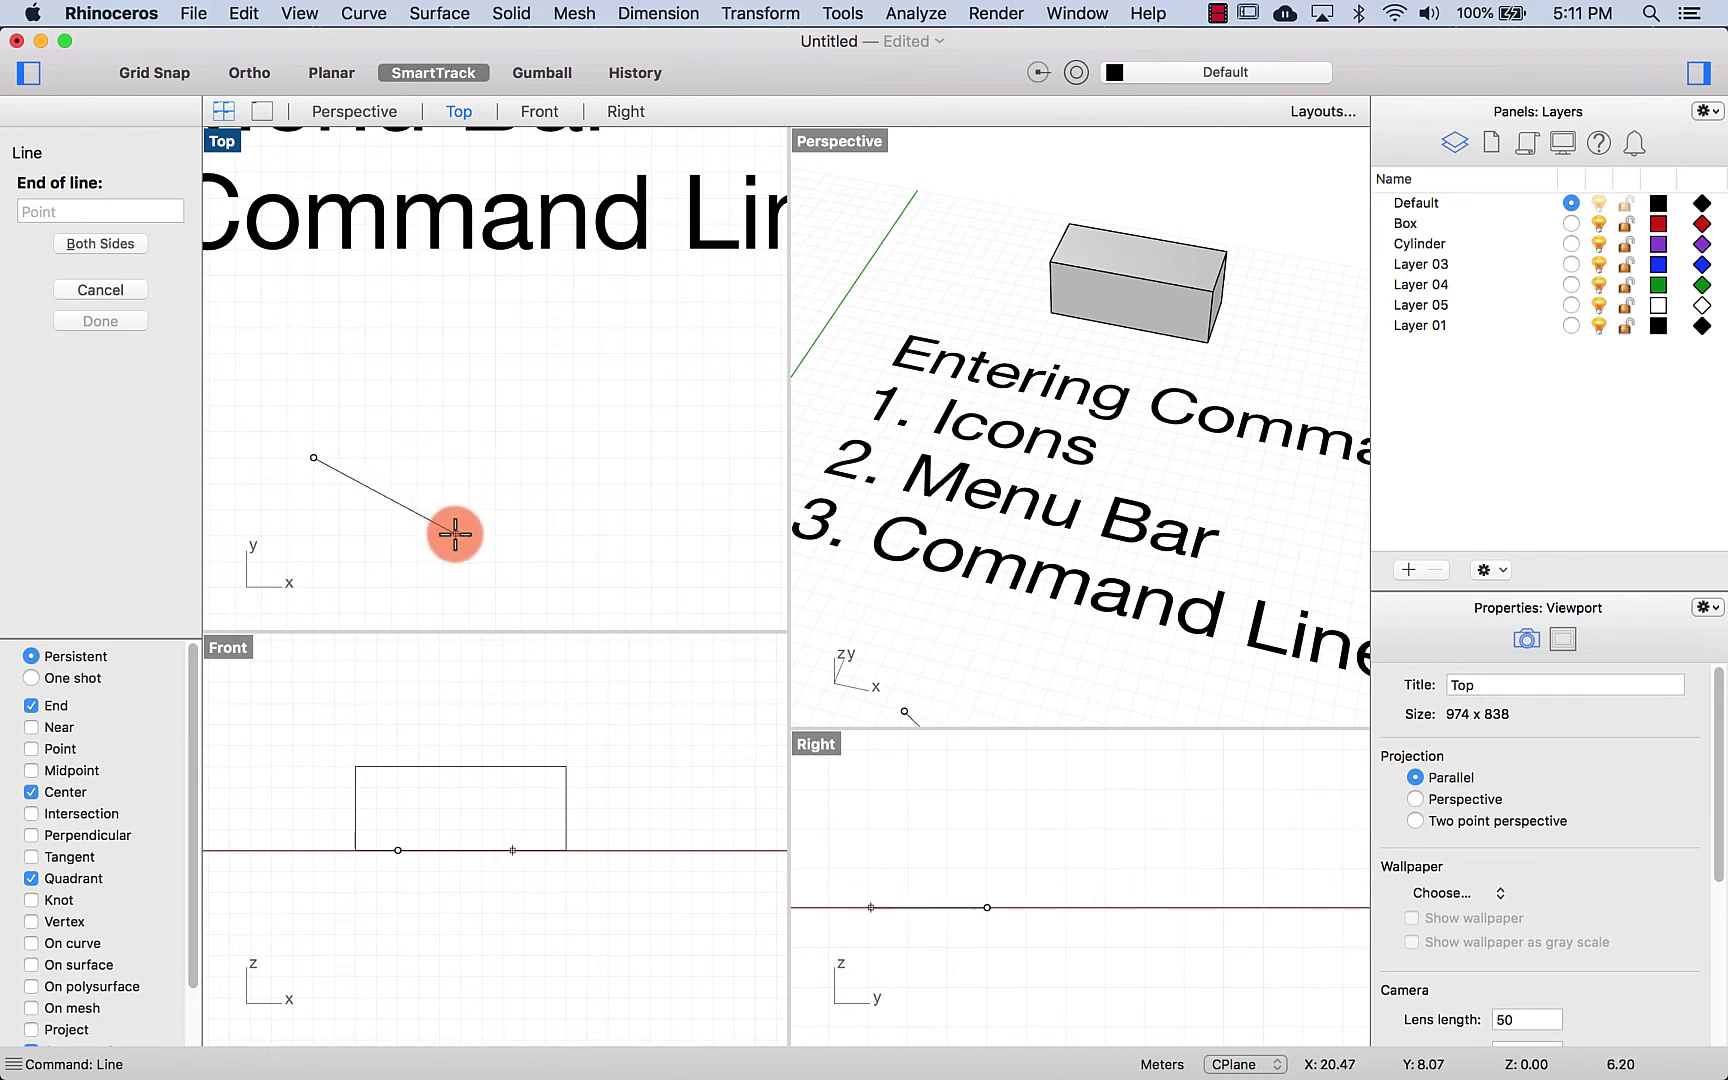
click(182, 74)
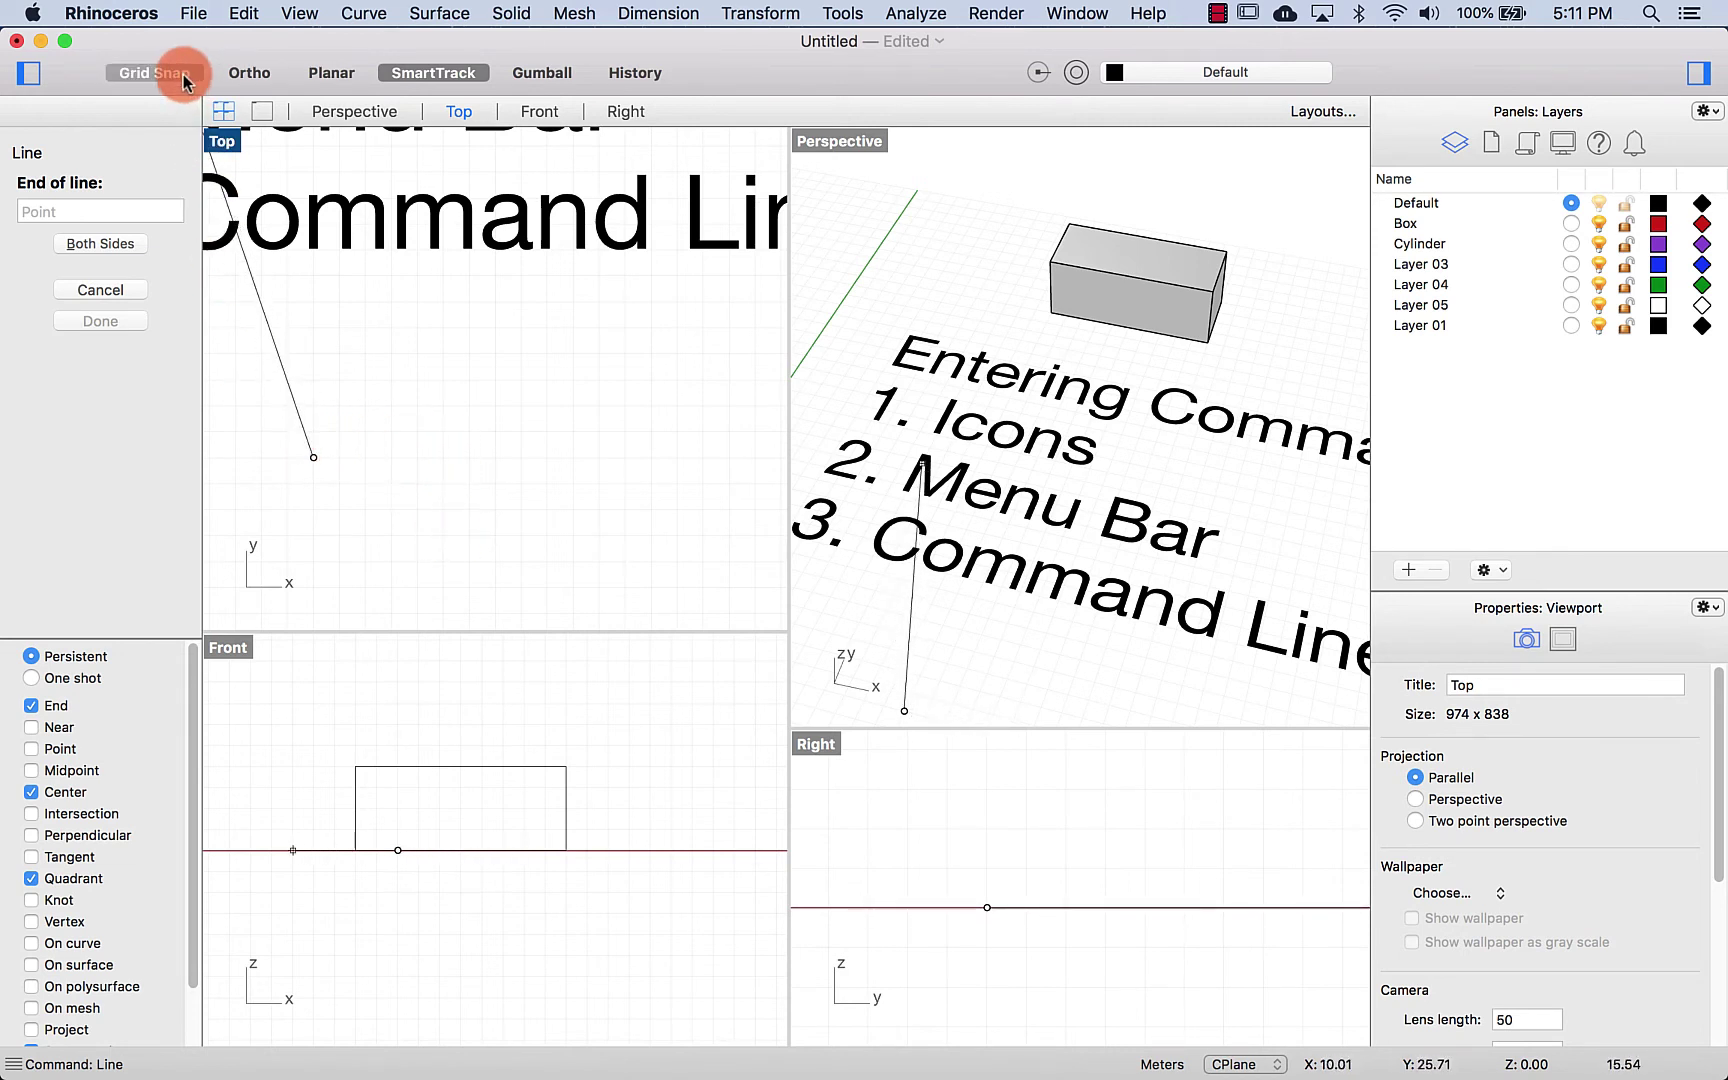
click(629, 463)
right_drag(621, 525, 682, 469)
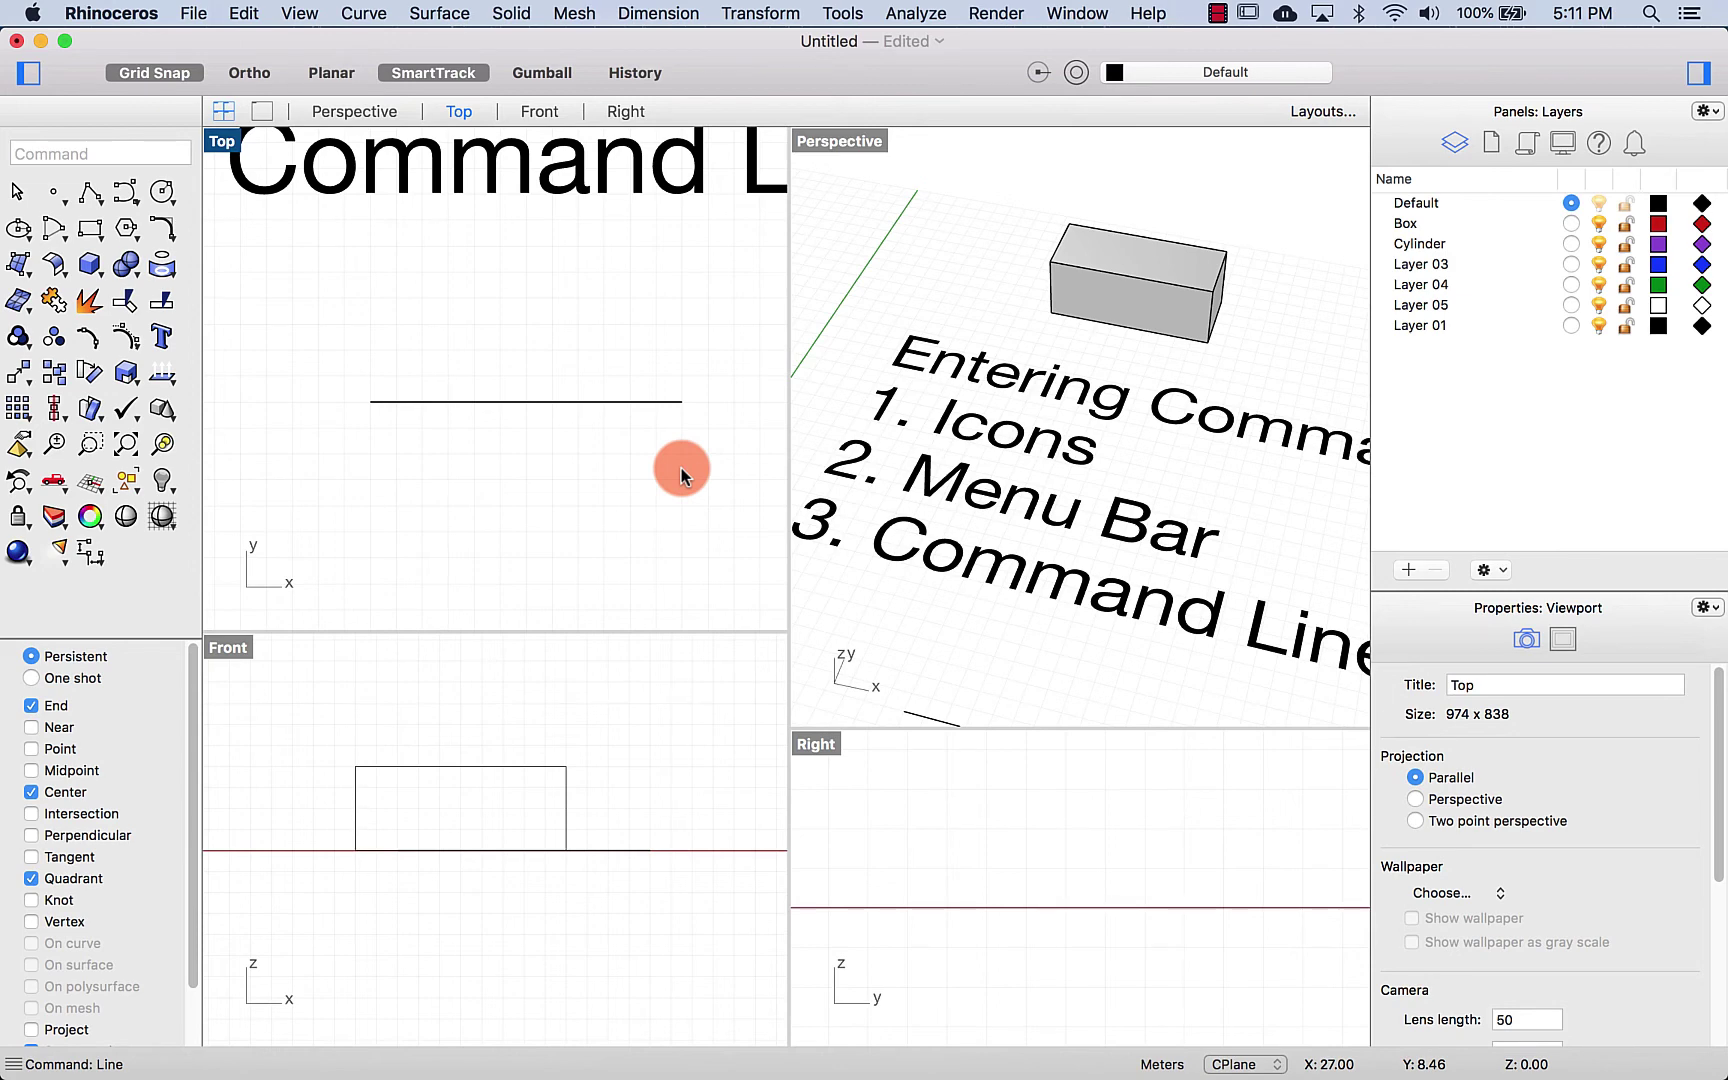
Repeat the Line command to draw three more parallel horizontal lines, each about 12 m long and spaced 1 m apart, below the first
key(Return)
click(368, 430)
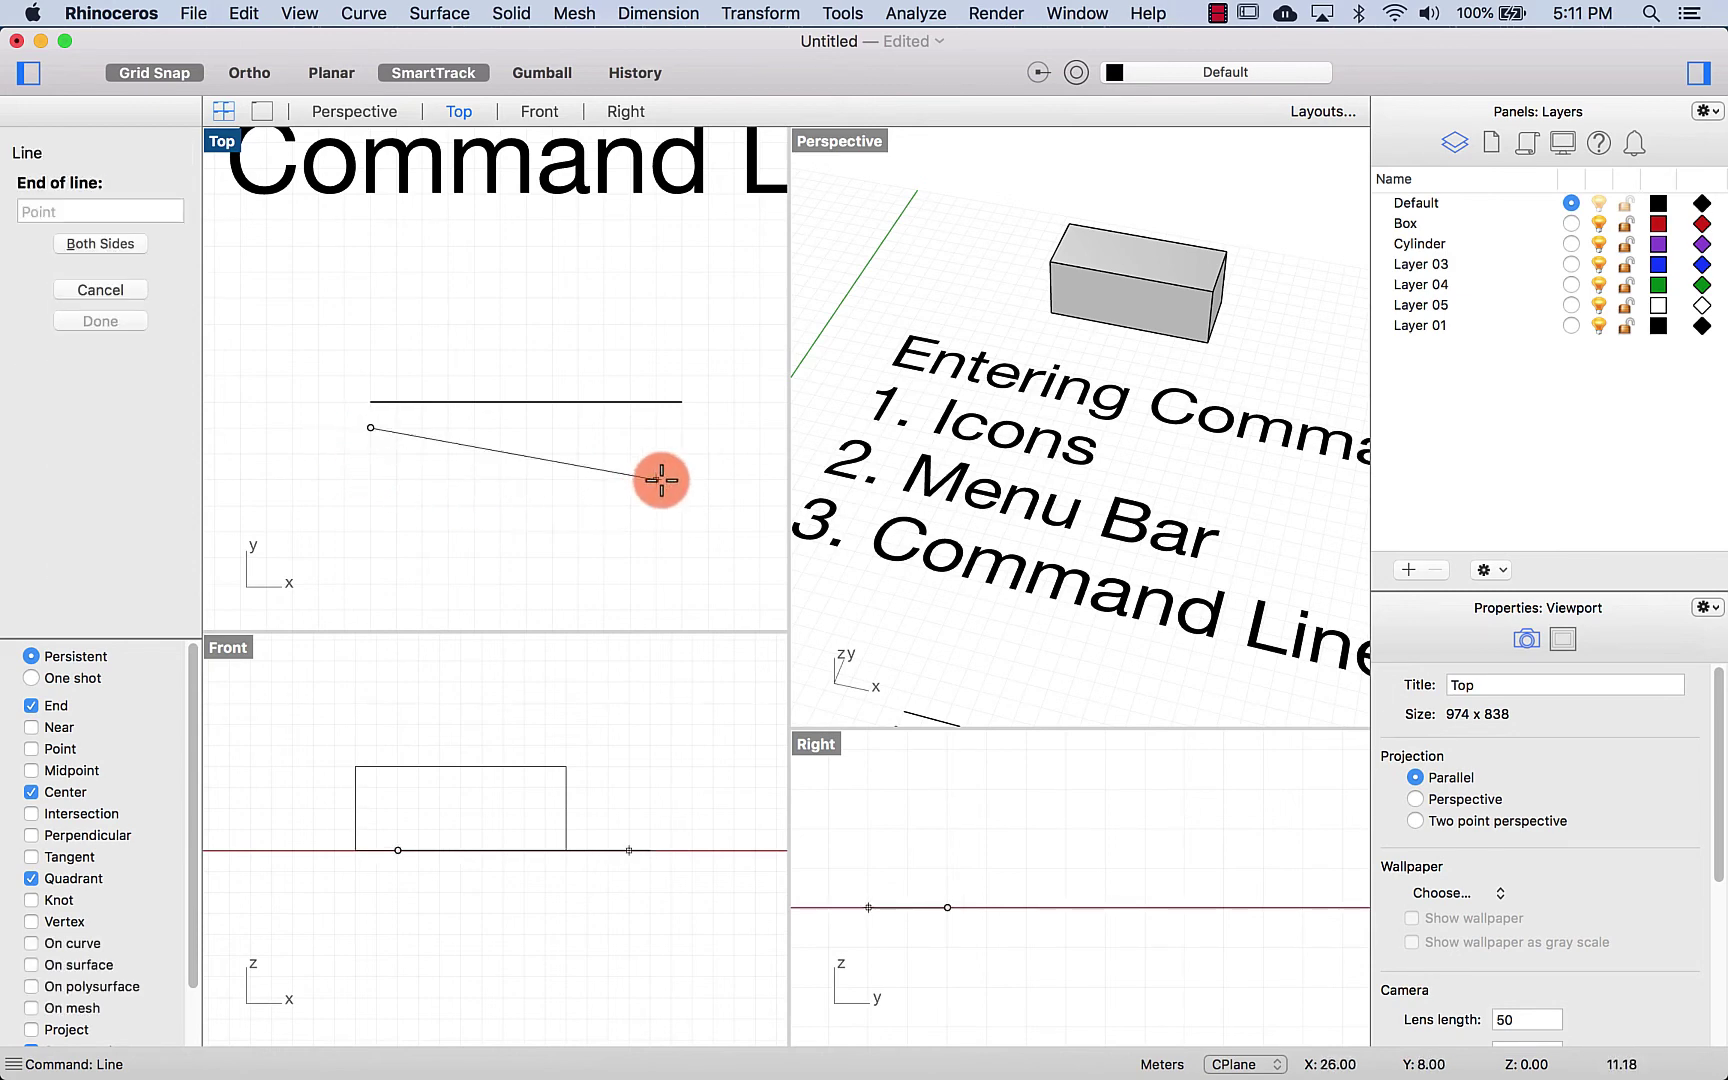
click(682, 430)
key(Return)
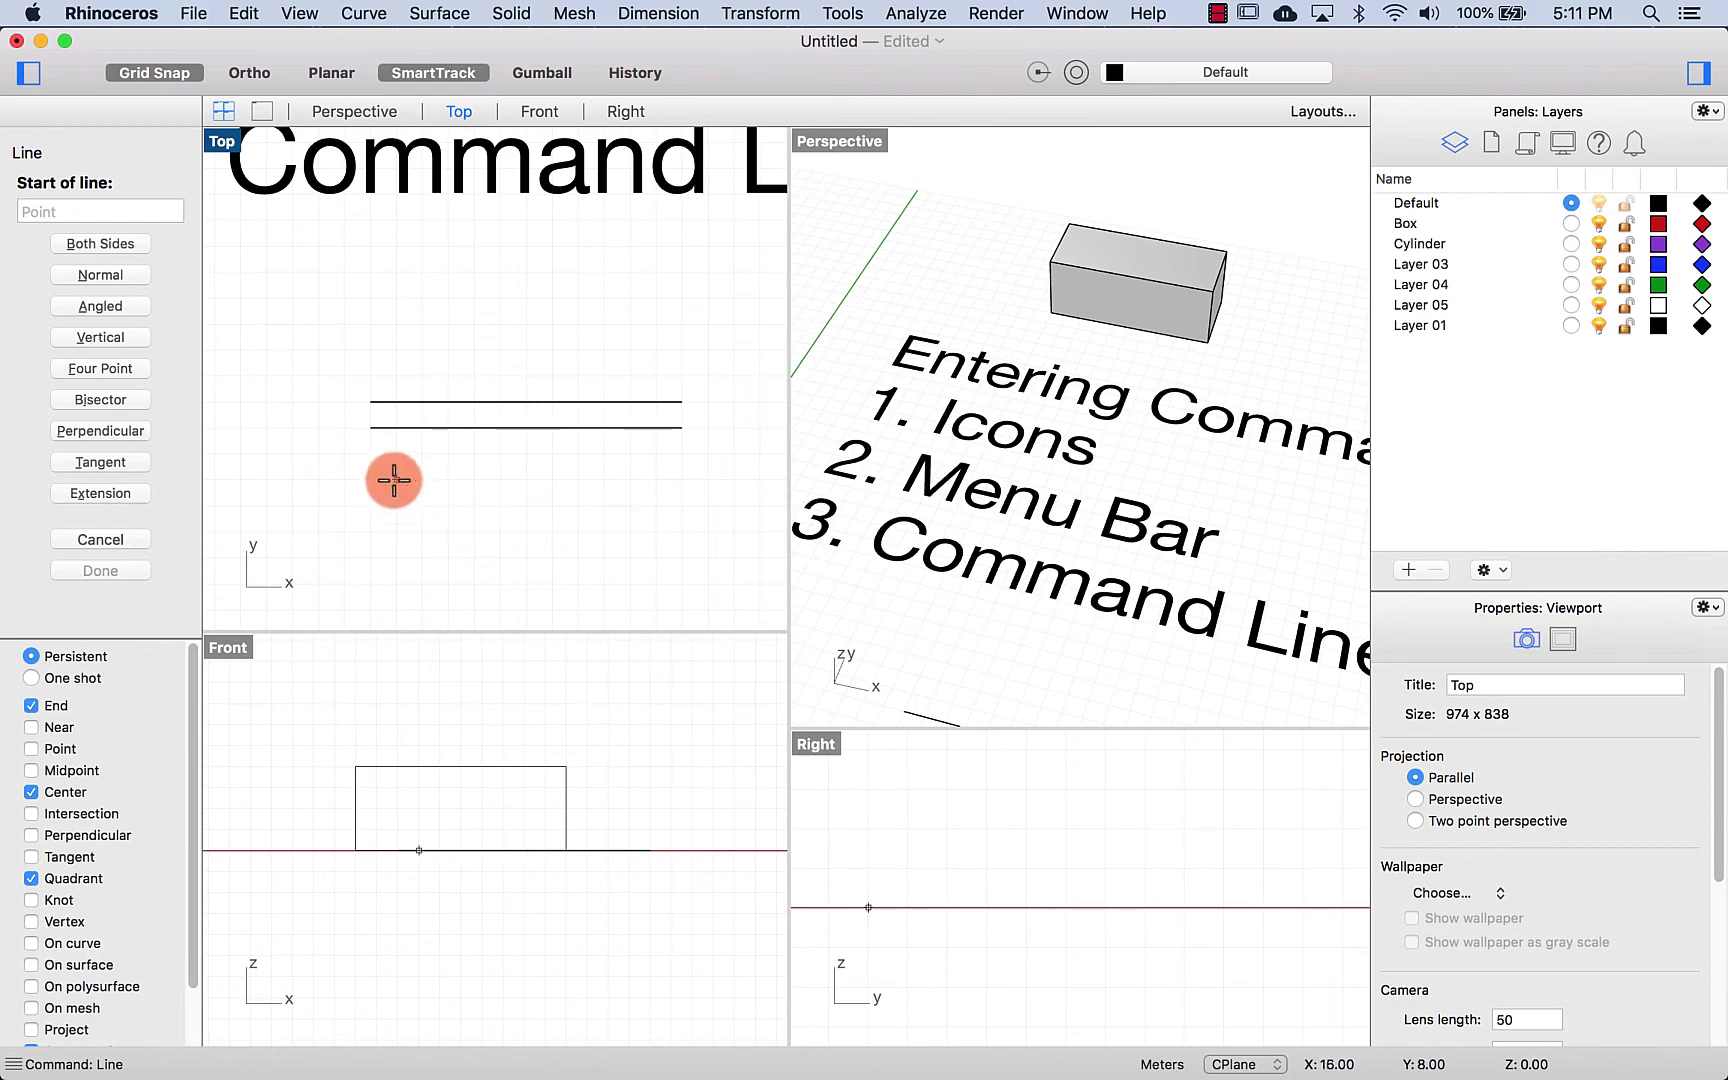
click(371, 454)
click(681, 455)
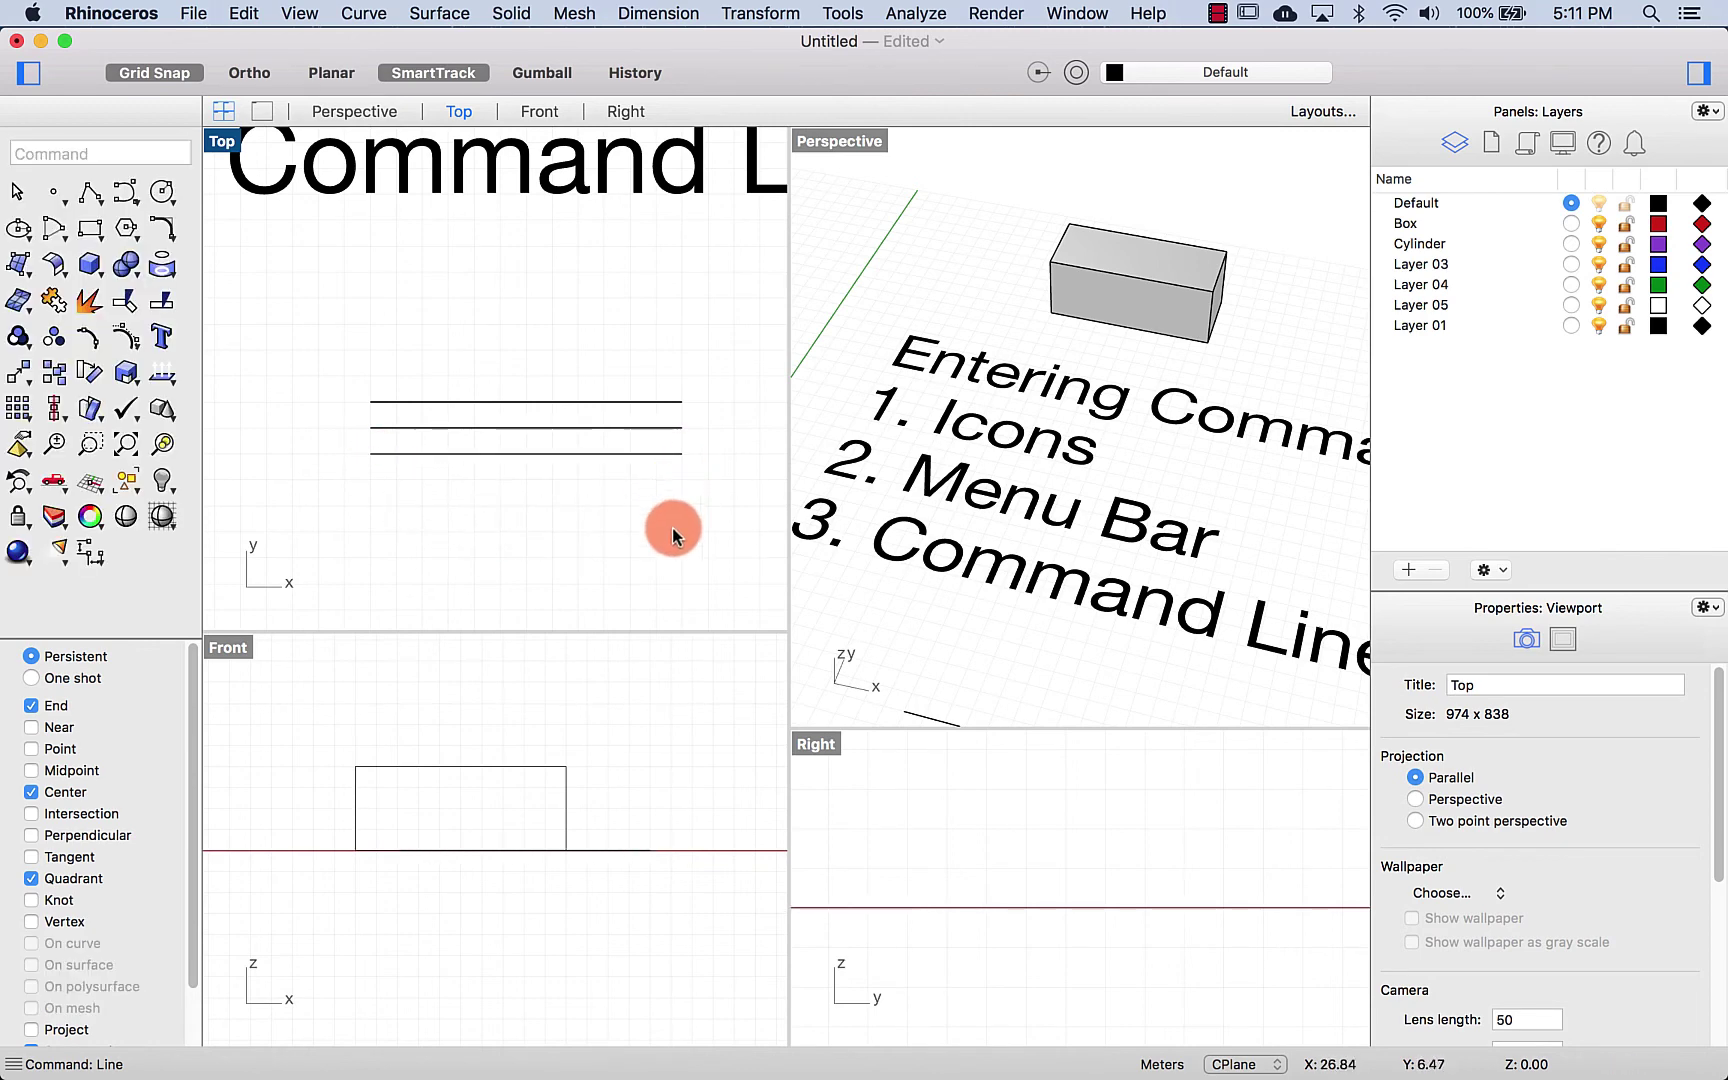
key(Return)
click(370, 480)
click(681, 480)
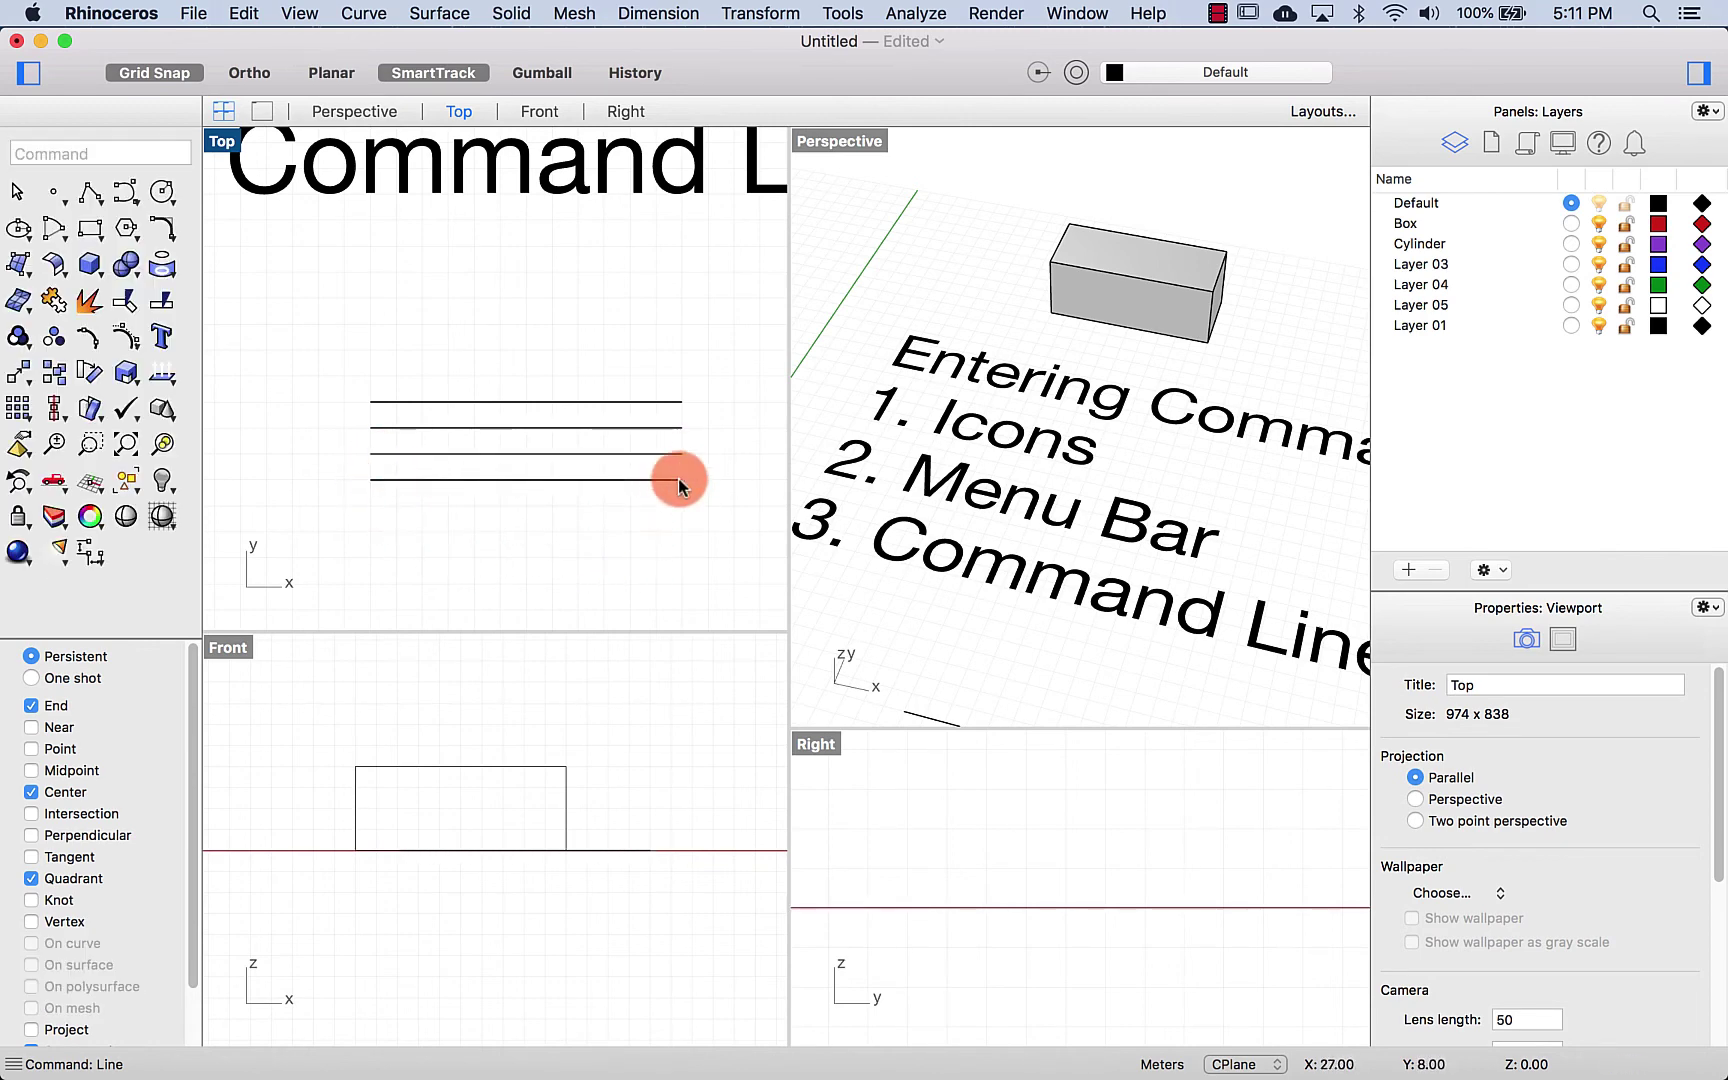
Show the Command Help and widen its area to make the text easier to read
scroll(341, 545, down, 3)
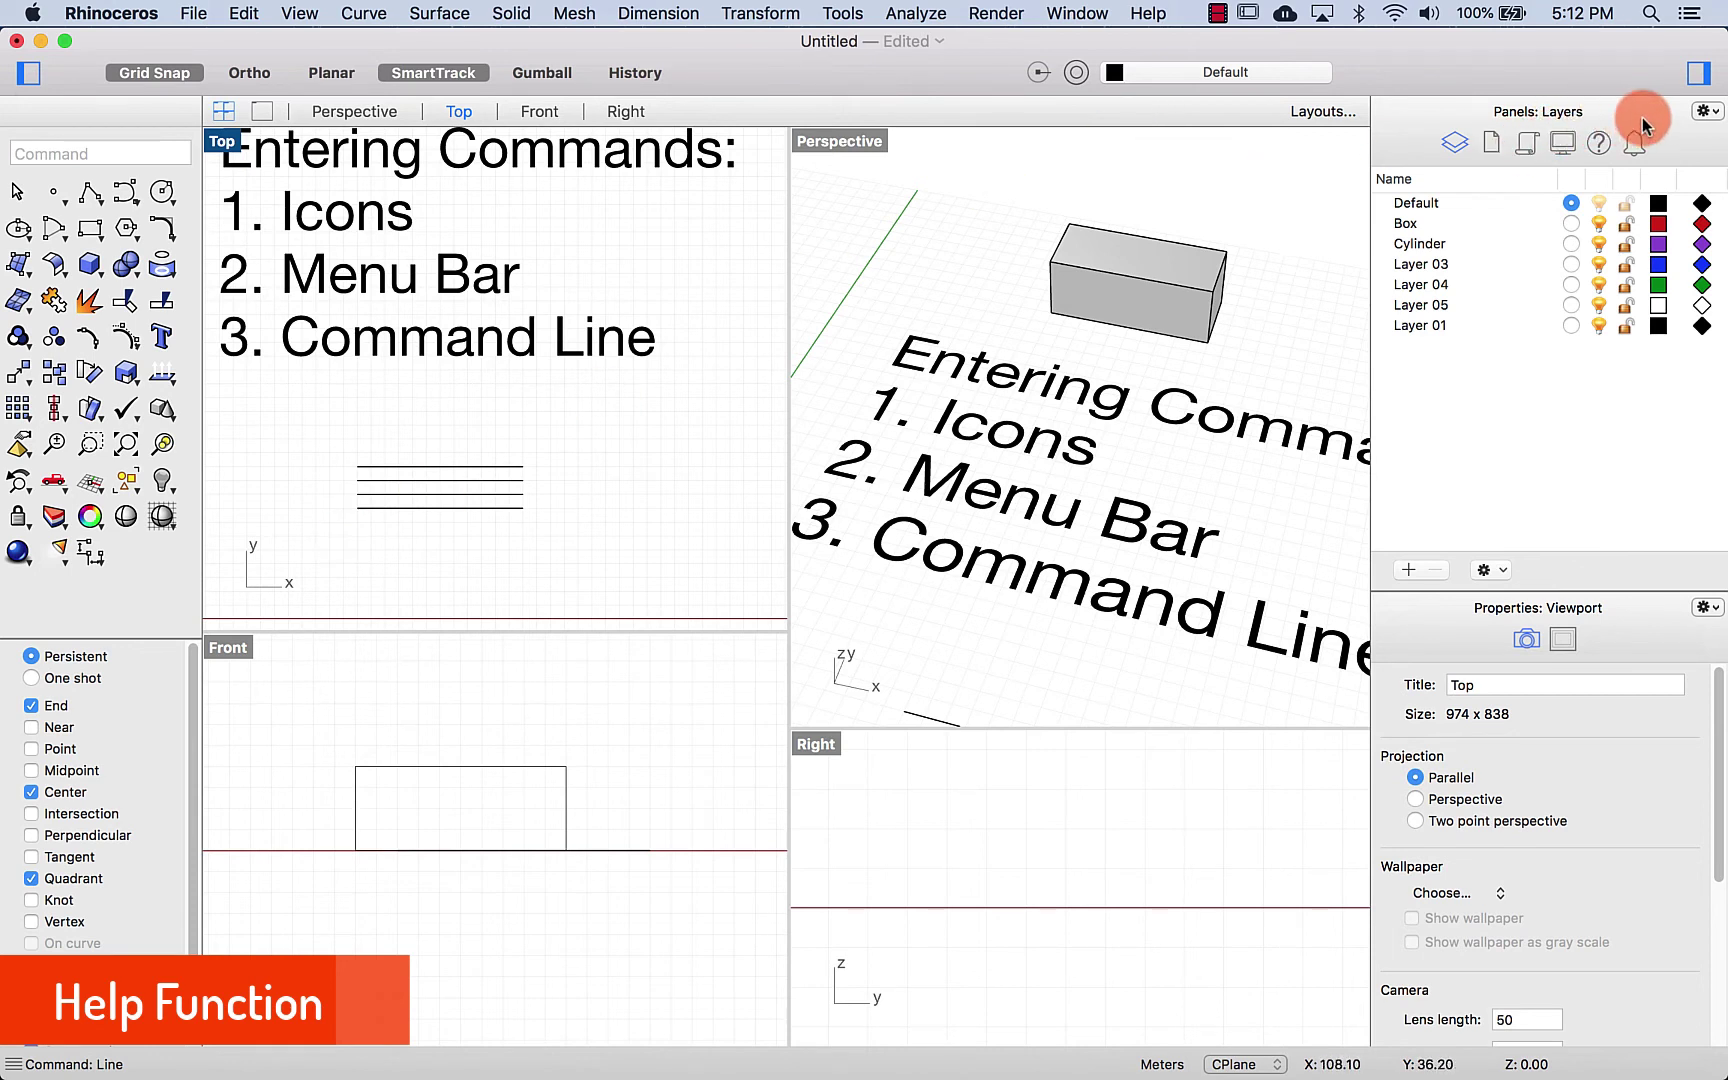
click(1599, 147)
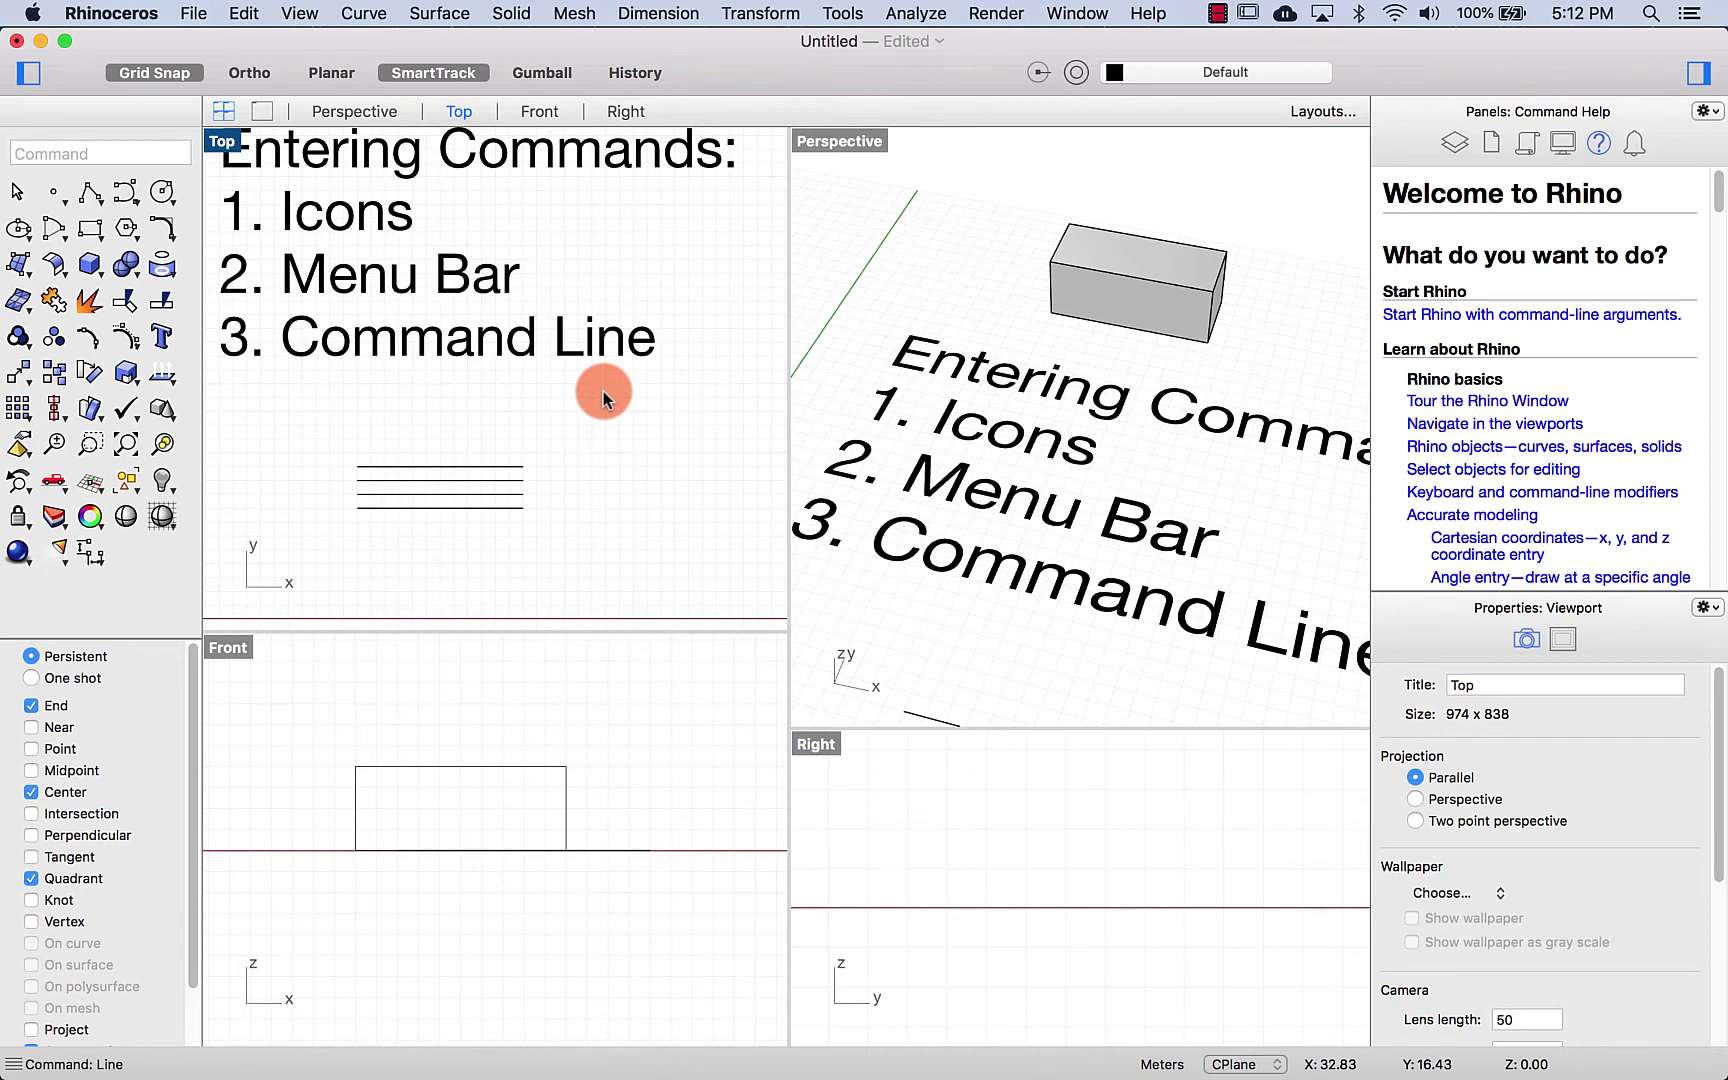
drag(1368, 150, 1262, 159)
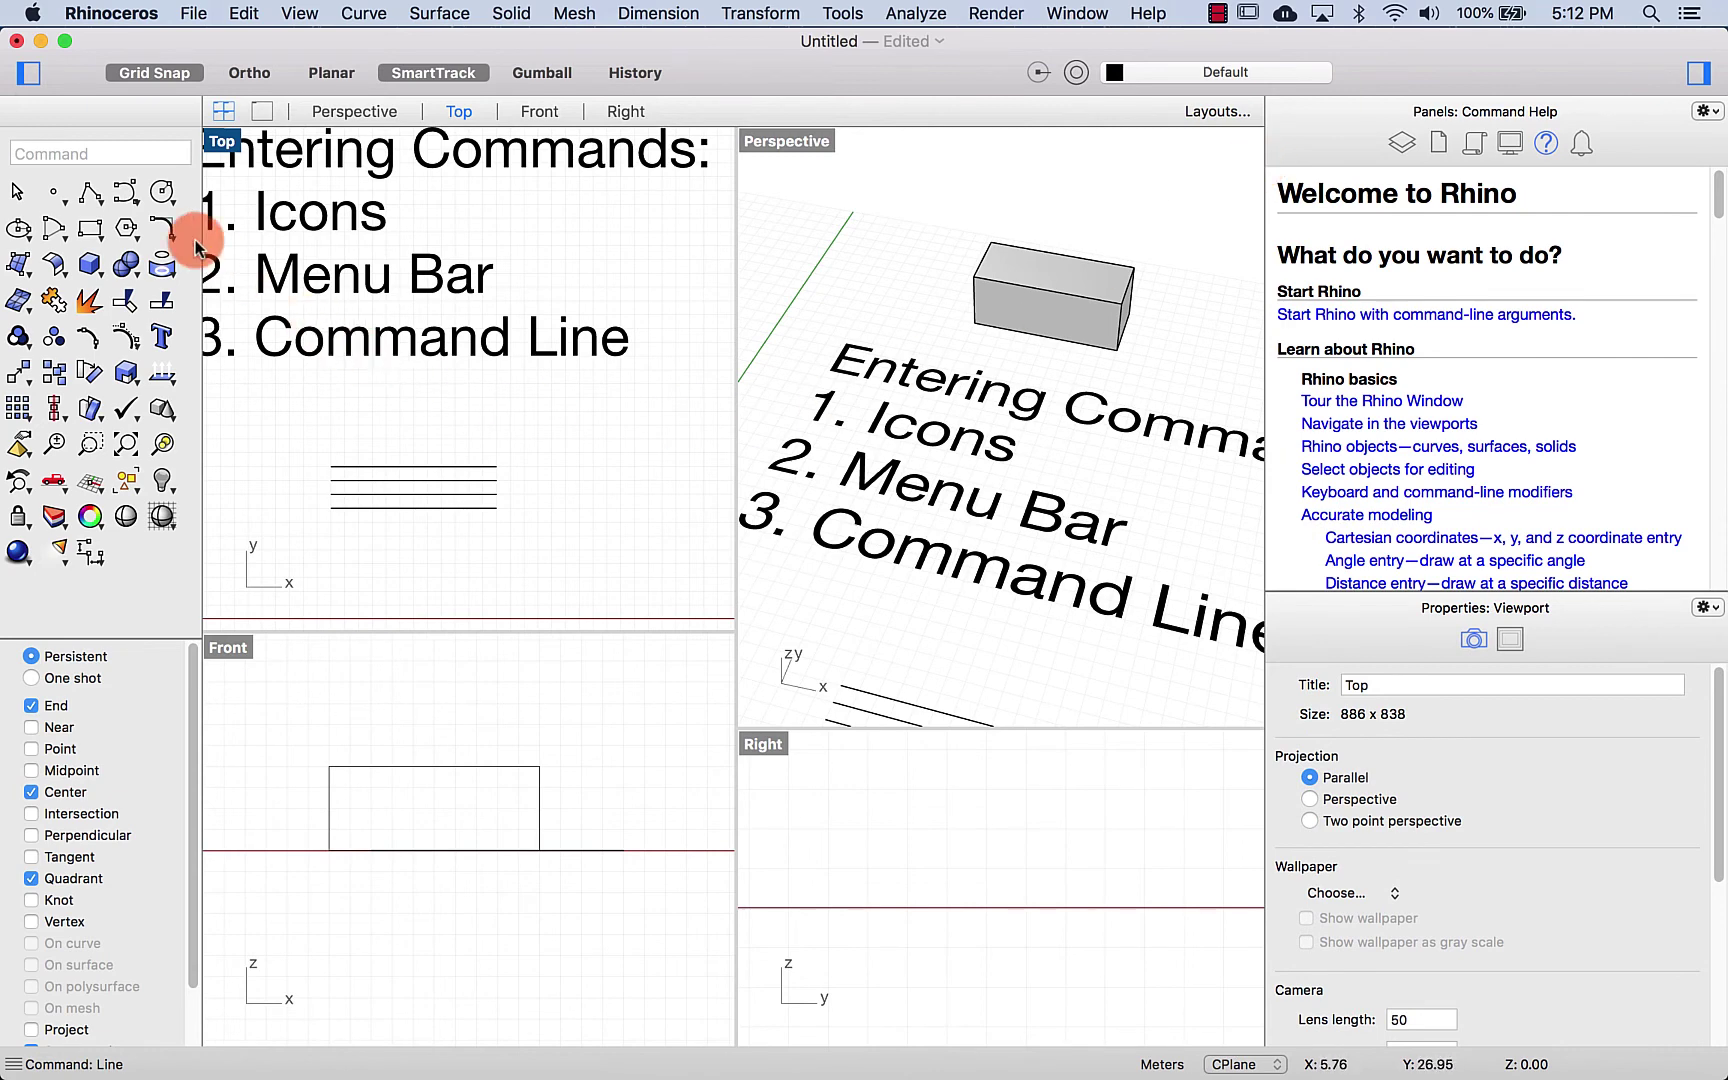
Start the Circle command, read its steps in the Command Help, and draw a circle about 12 m in diameter in the Front view
click(162, 192)
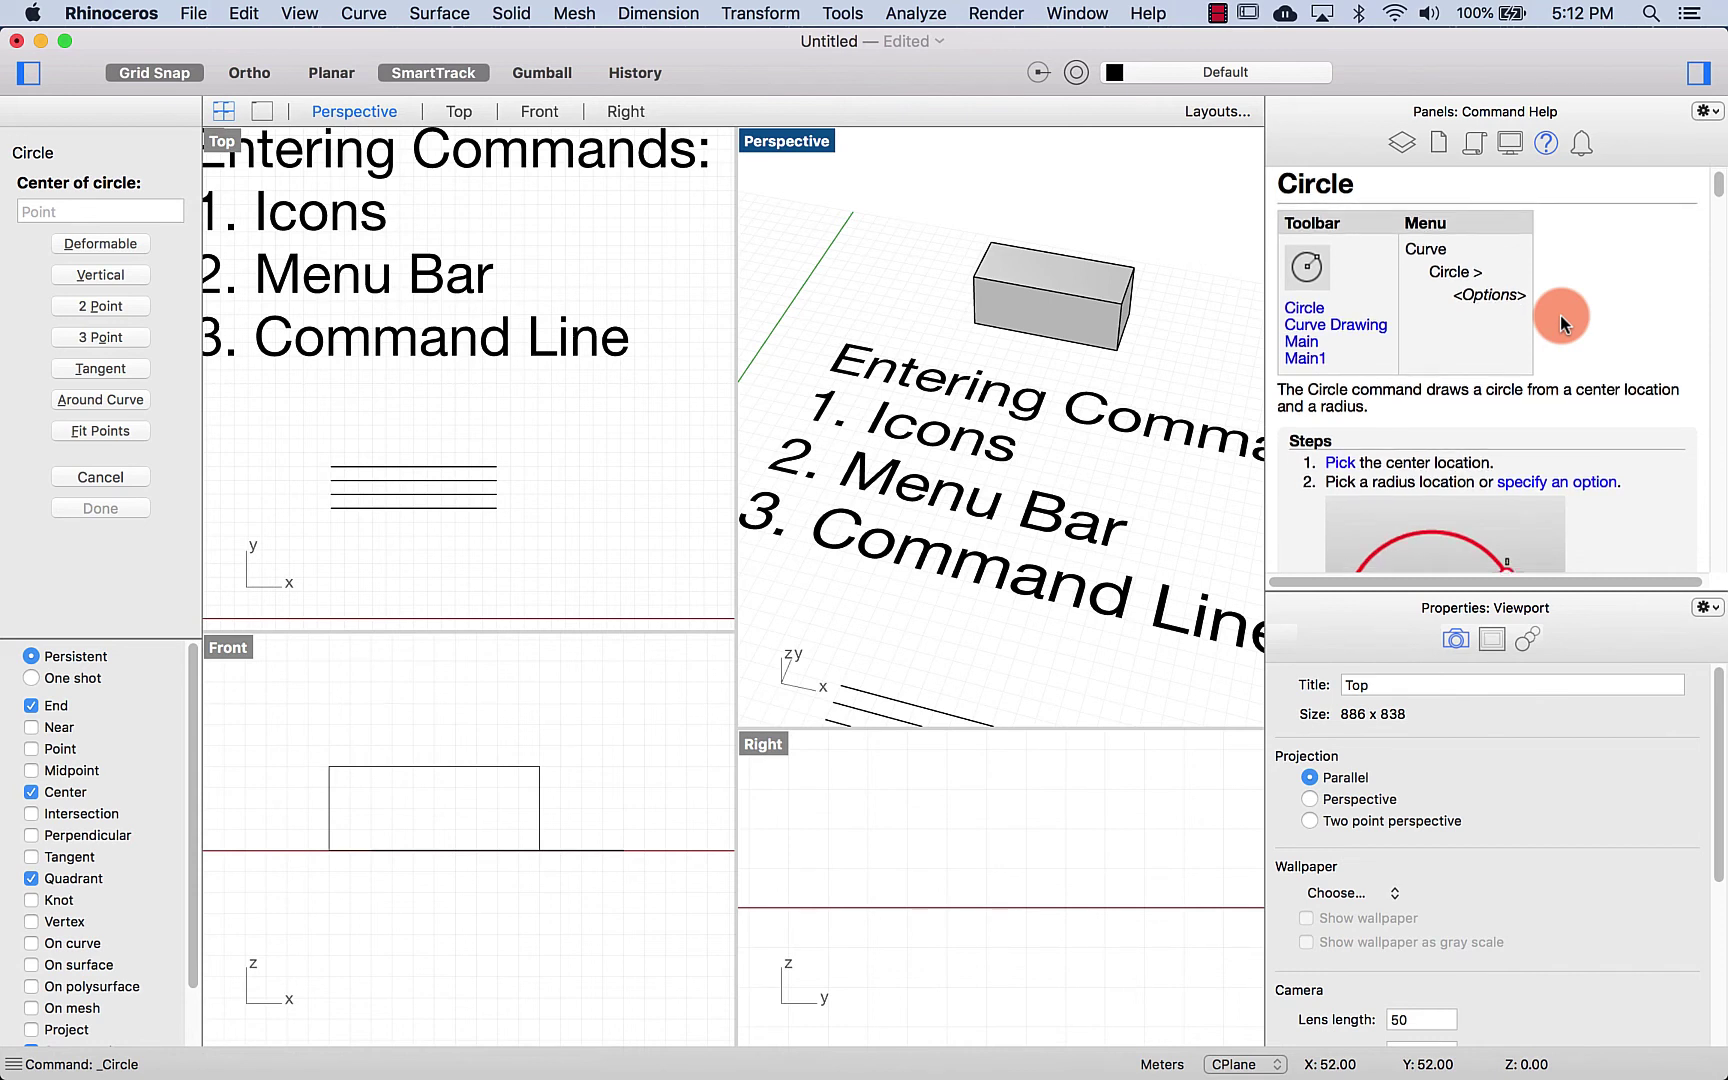
scroll(1561, 315, down, 1)
scroll(1557, 320, down, 5)
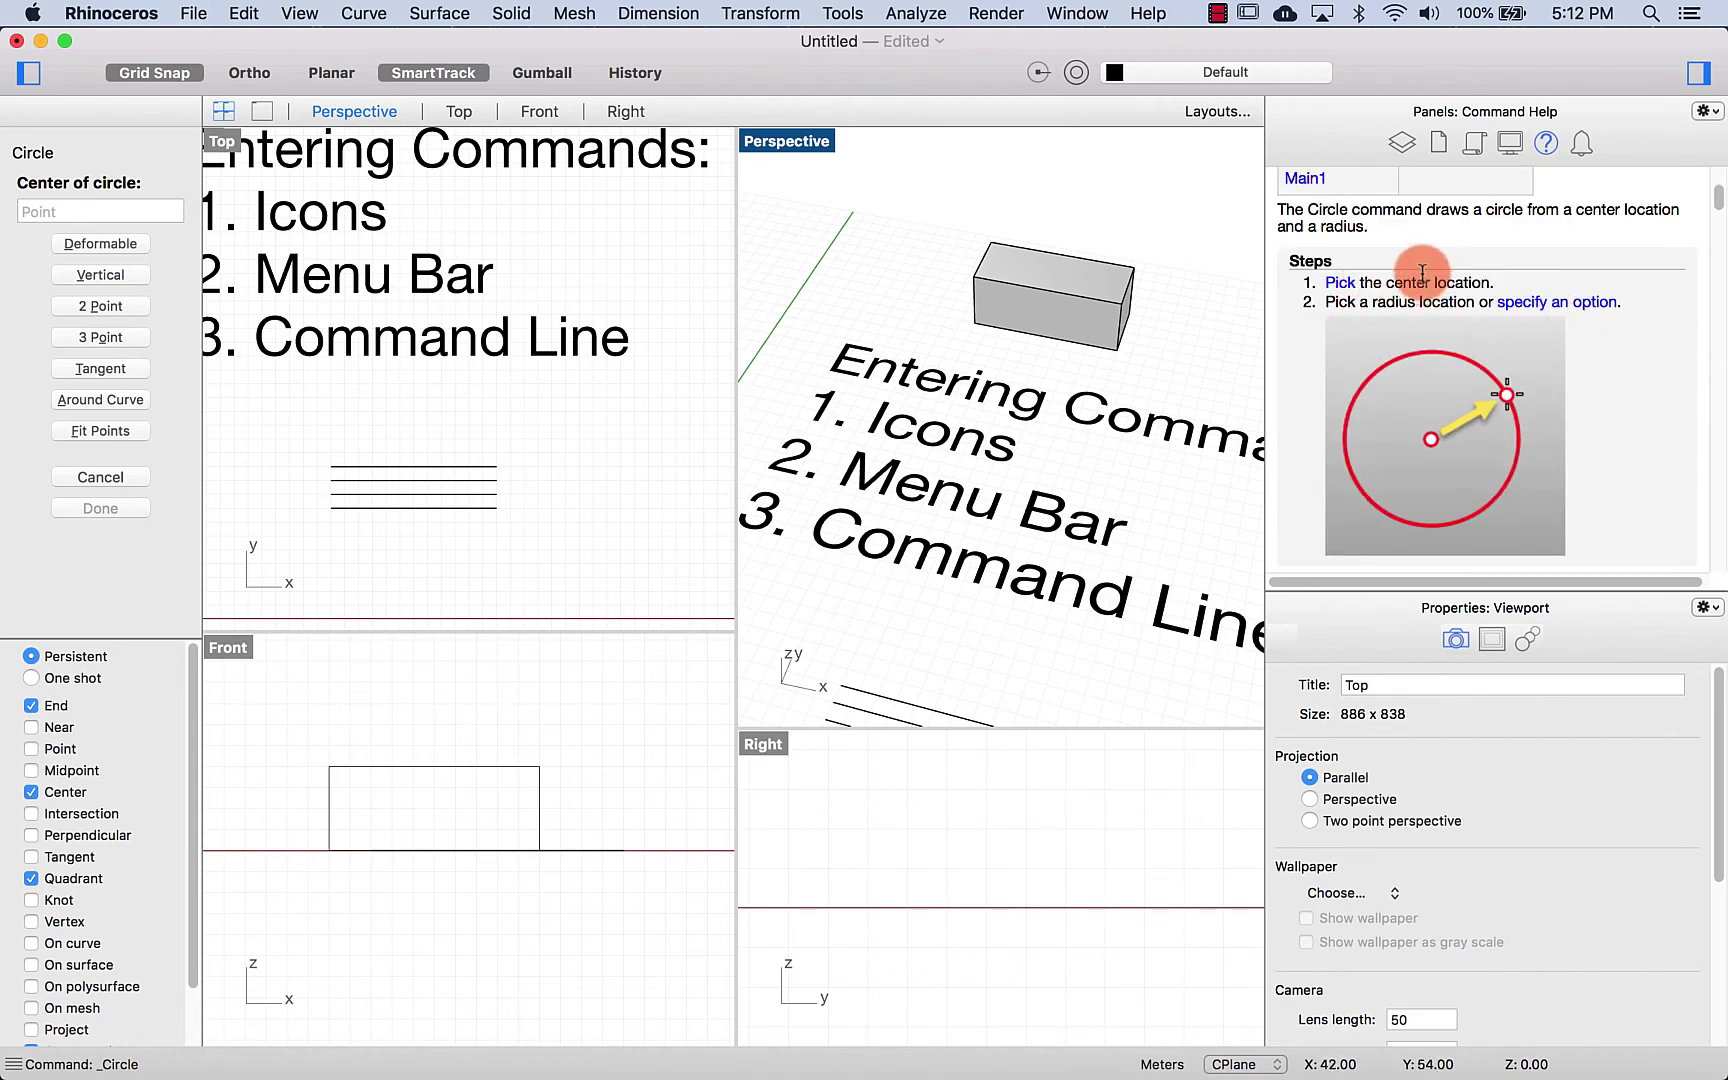
click(428, 474)
right_drag(517, 760, 390, 771)
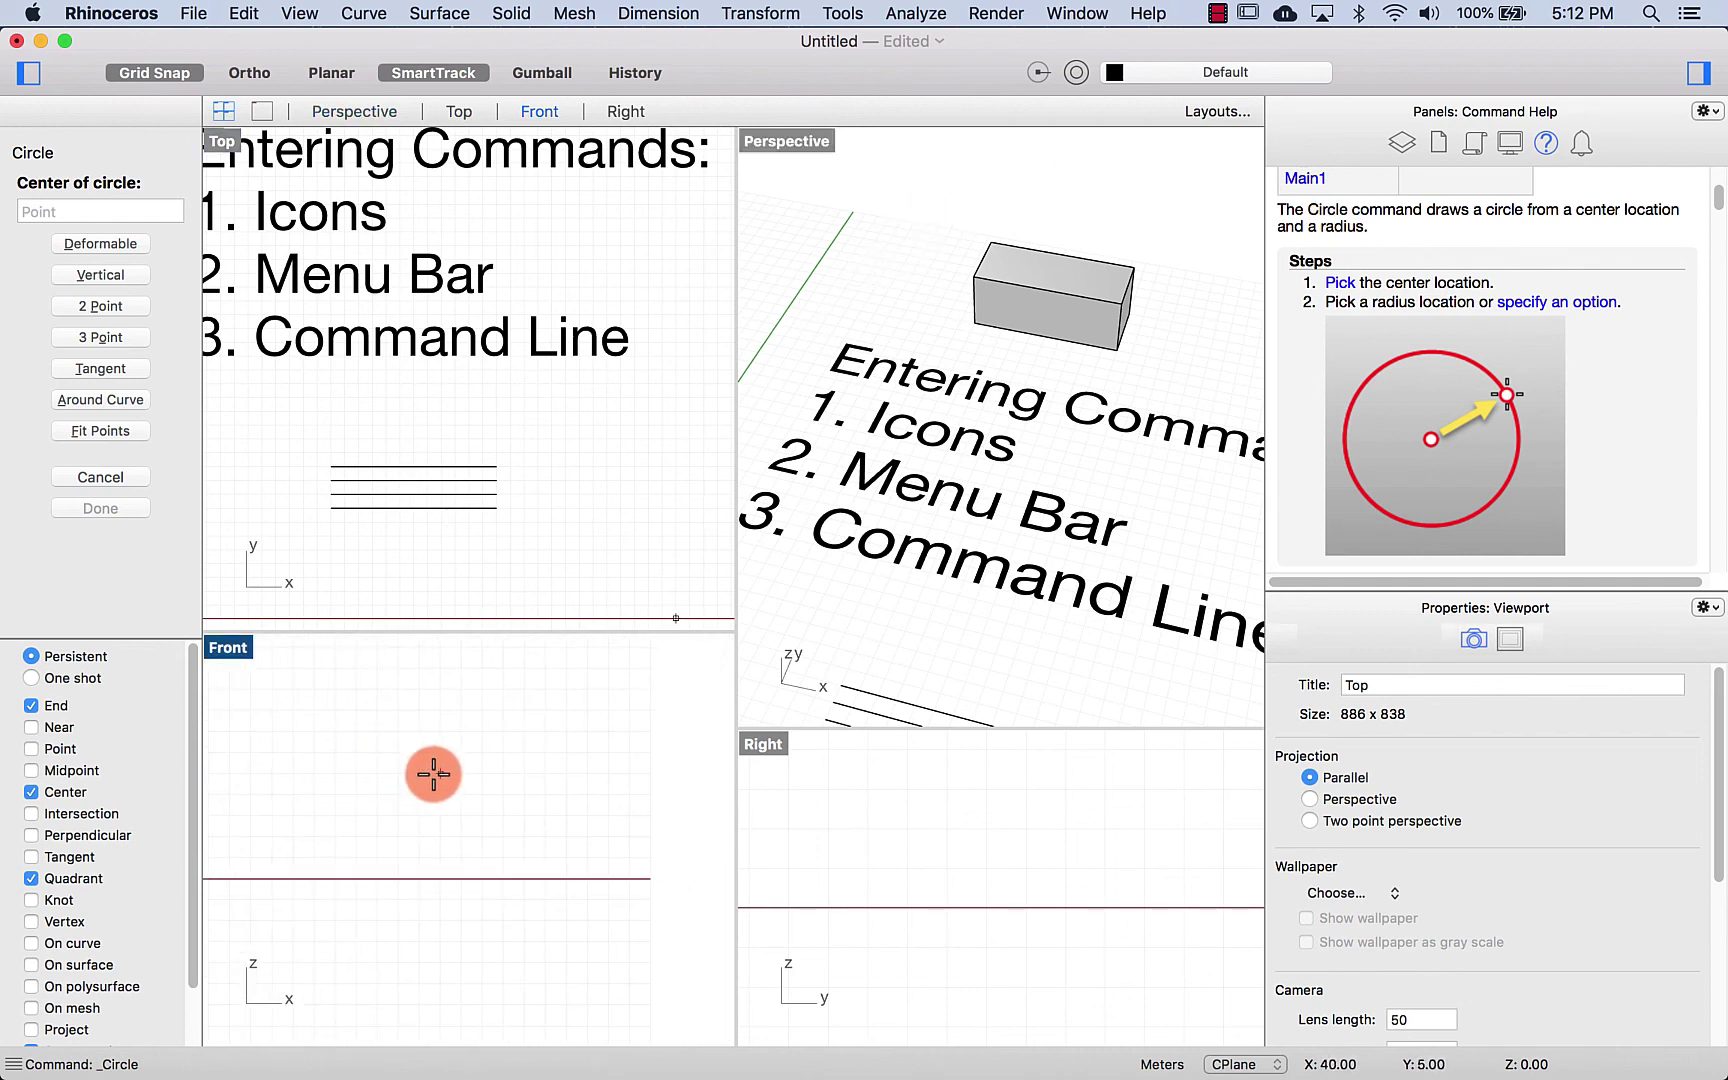
click(434, 773)
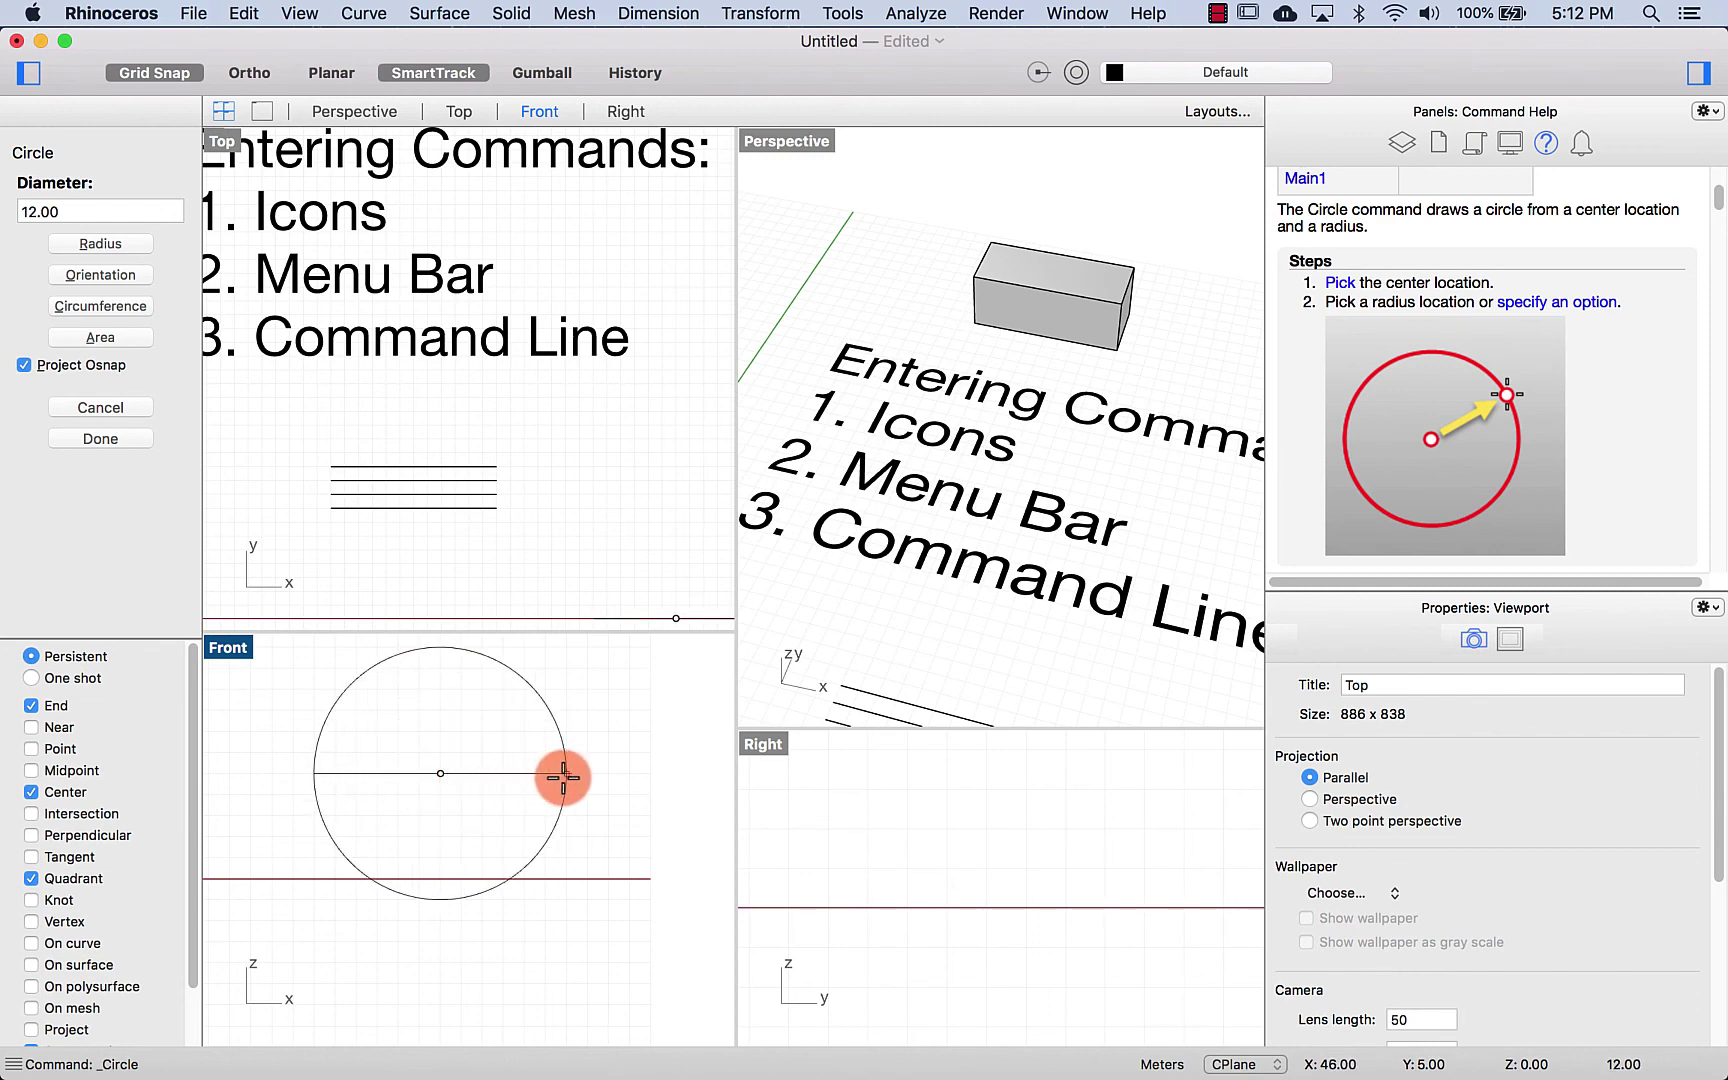
click(563, 777)
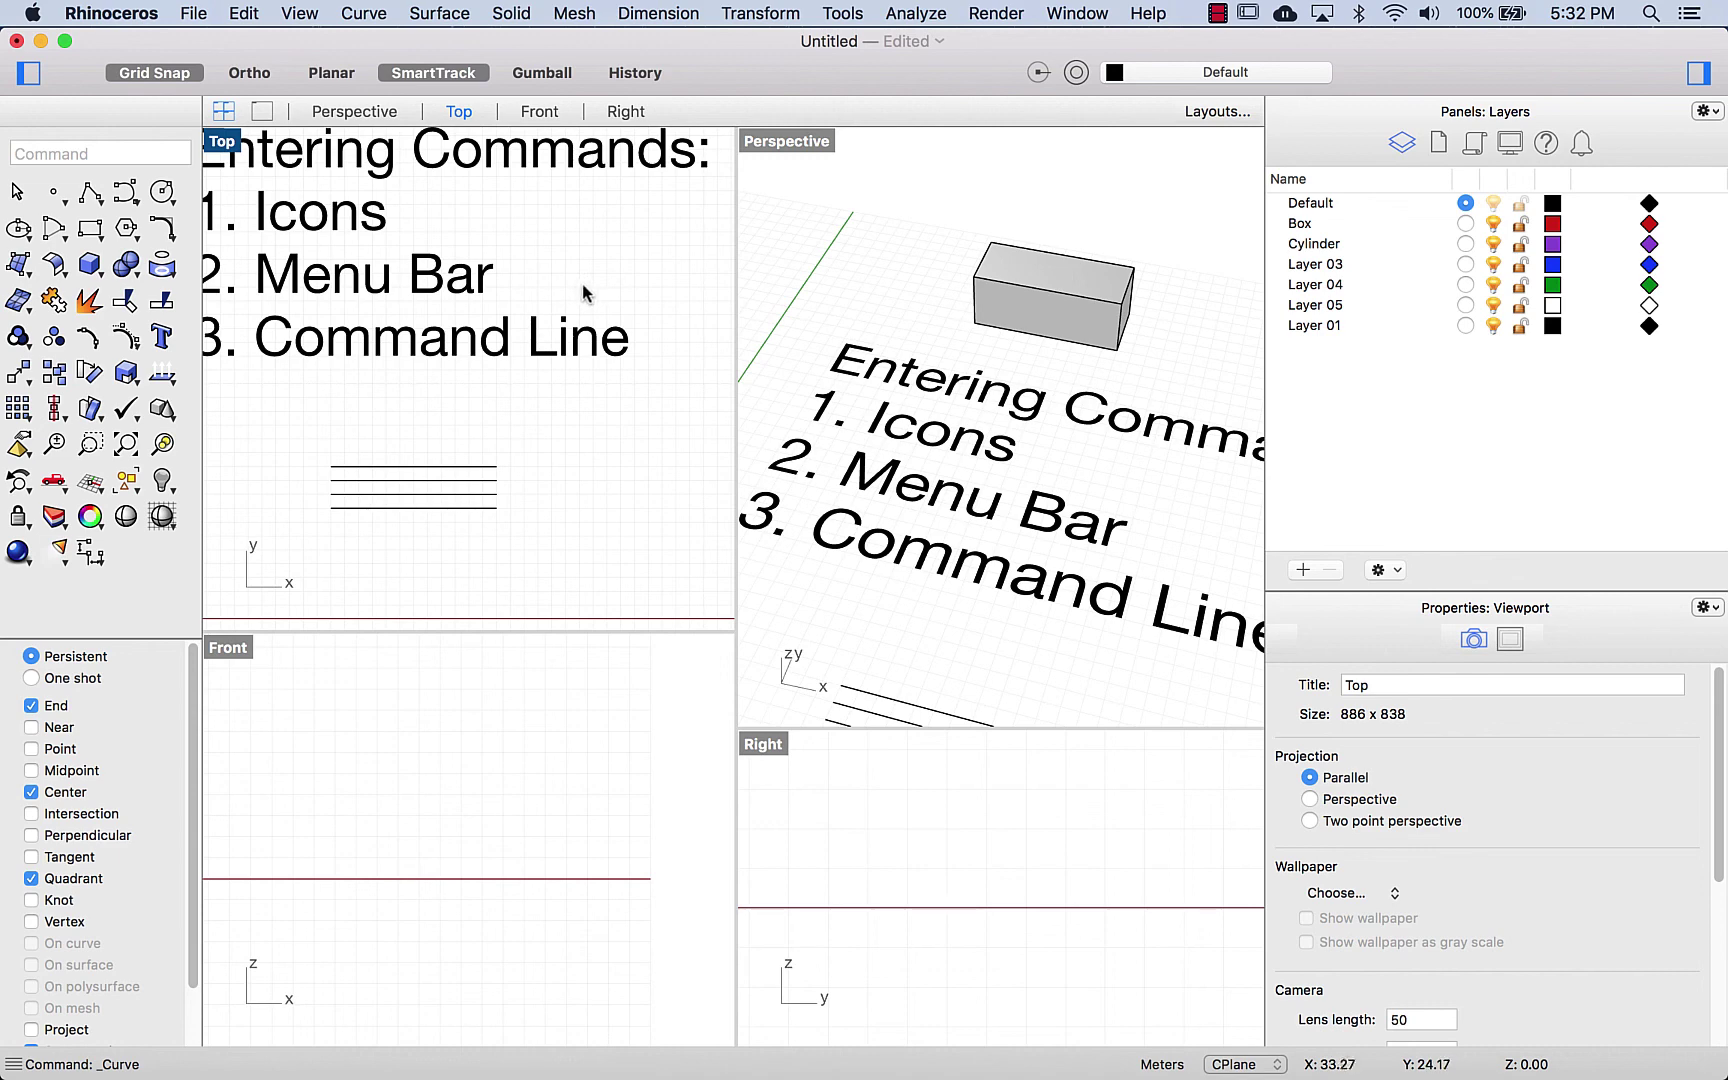
Show the Command Help again, start the control point Curve command, and read its steps and example
click(1547, 144)
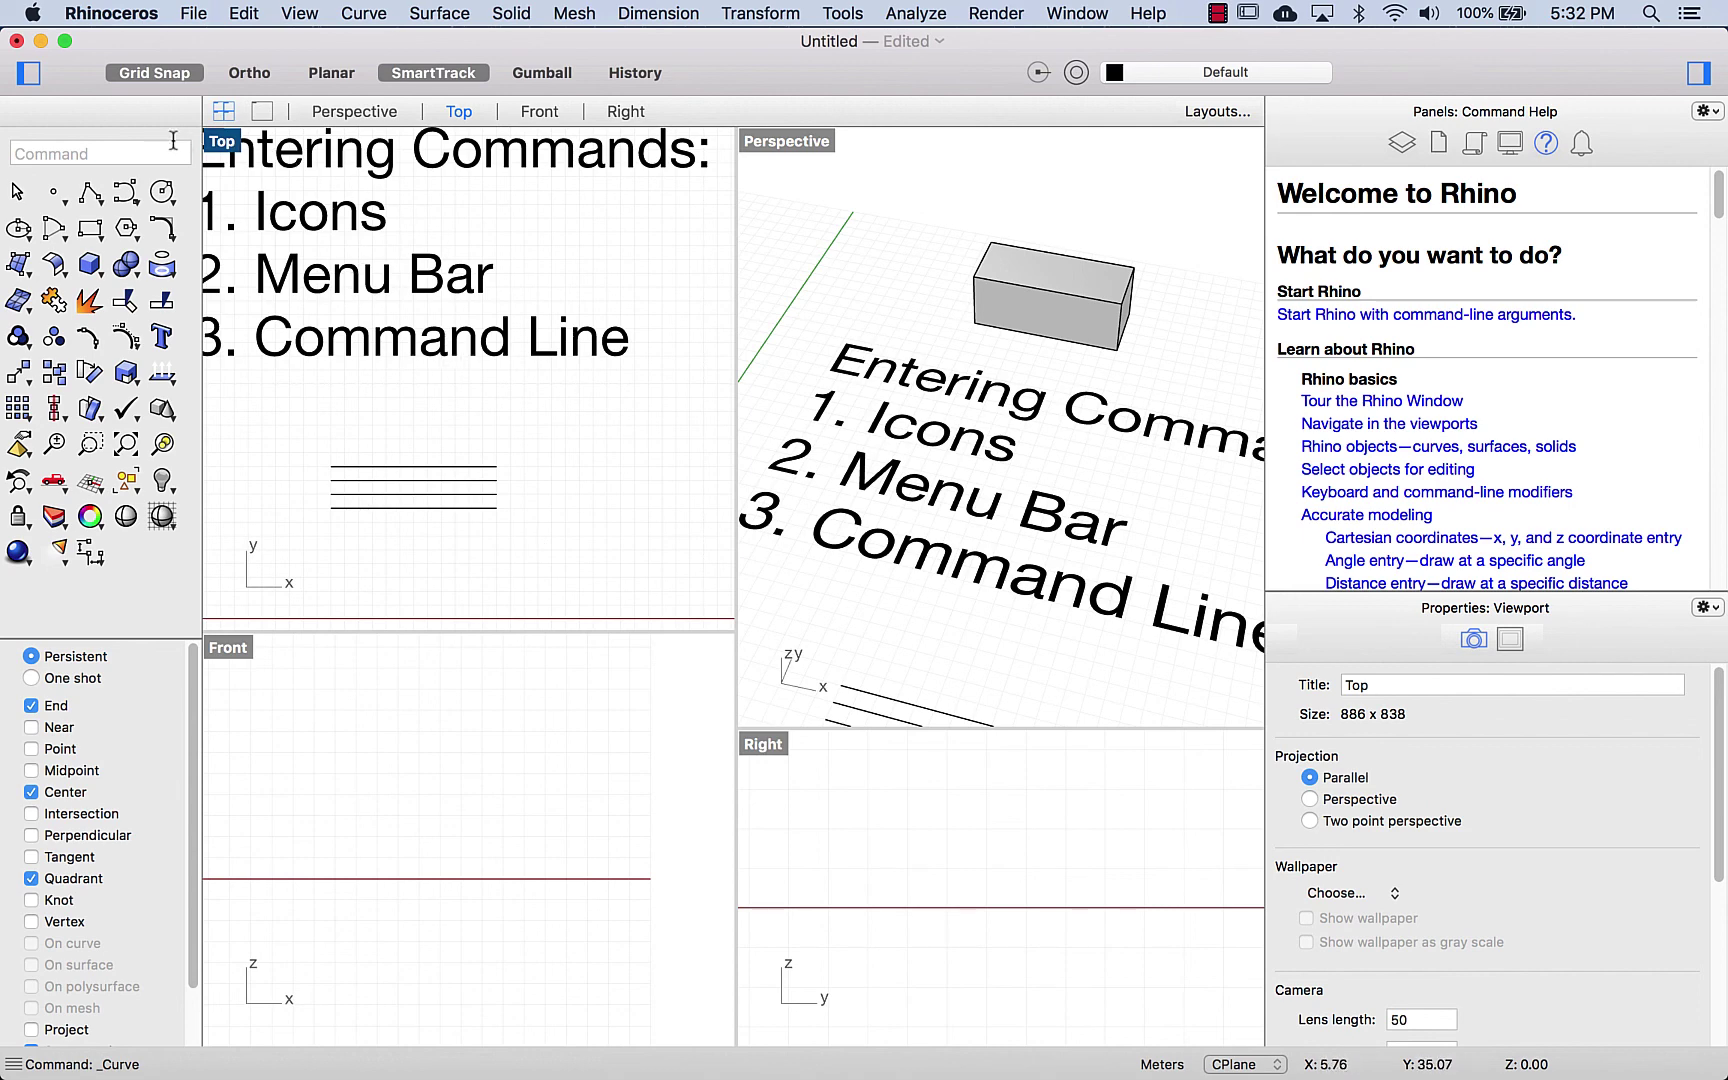
click(124, 197)
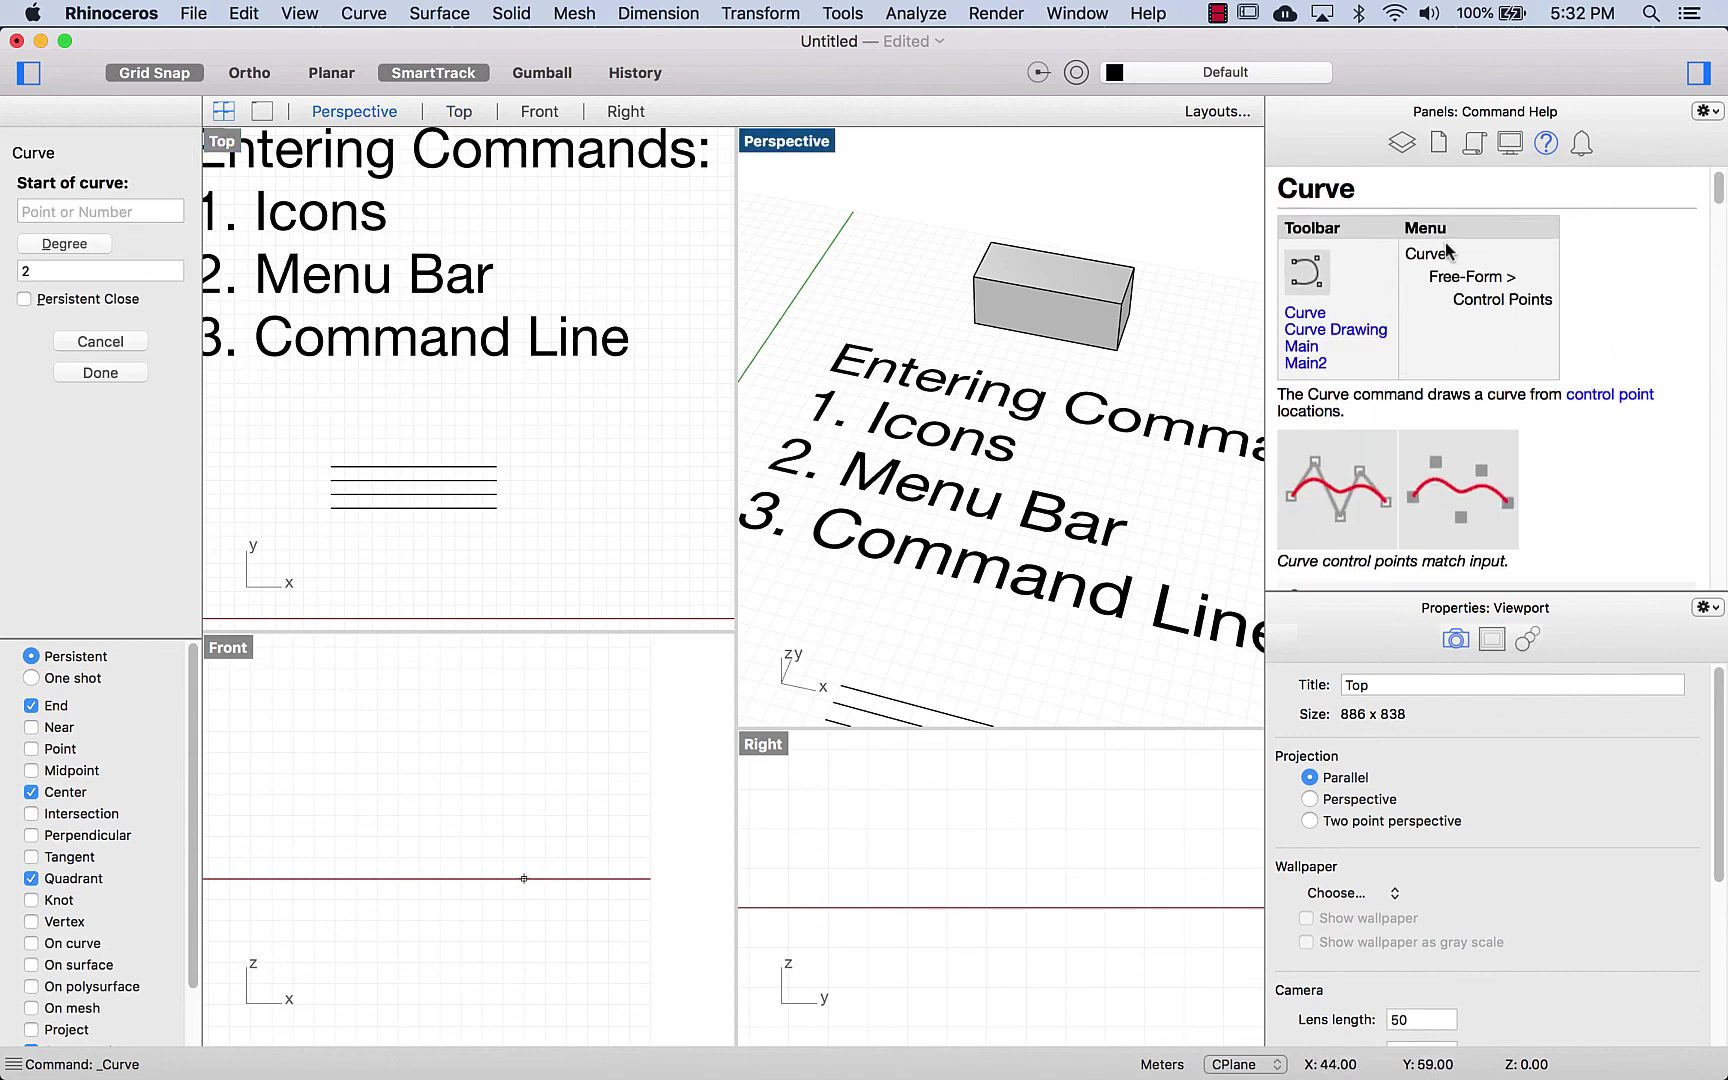
scroll(1447, 255, down, 5)
scroll(1447, 255, down, 2)
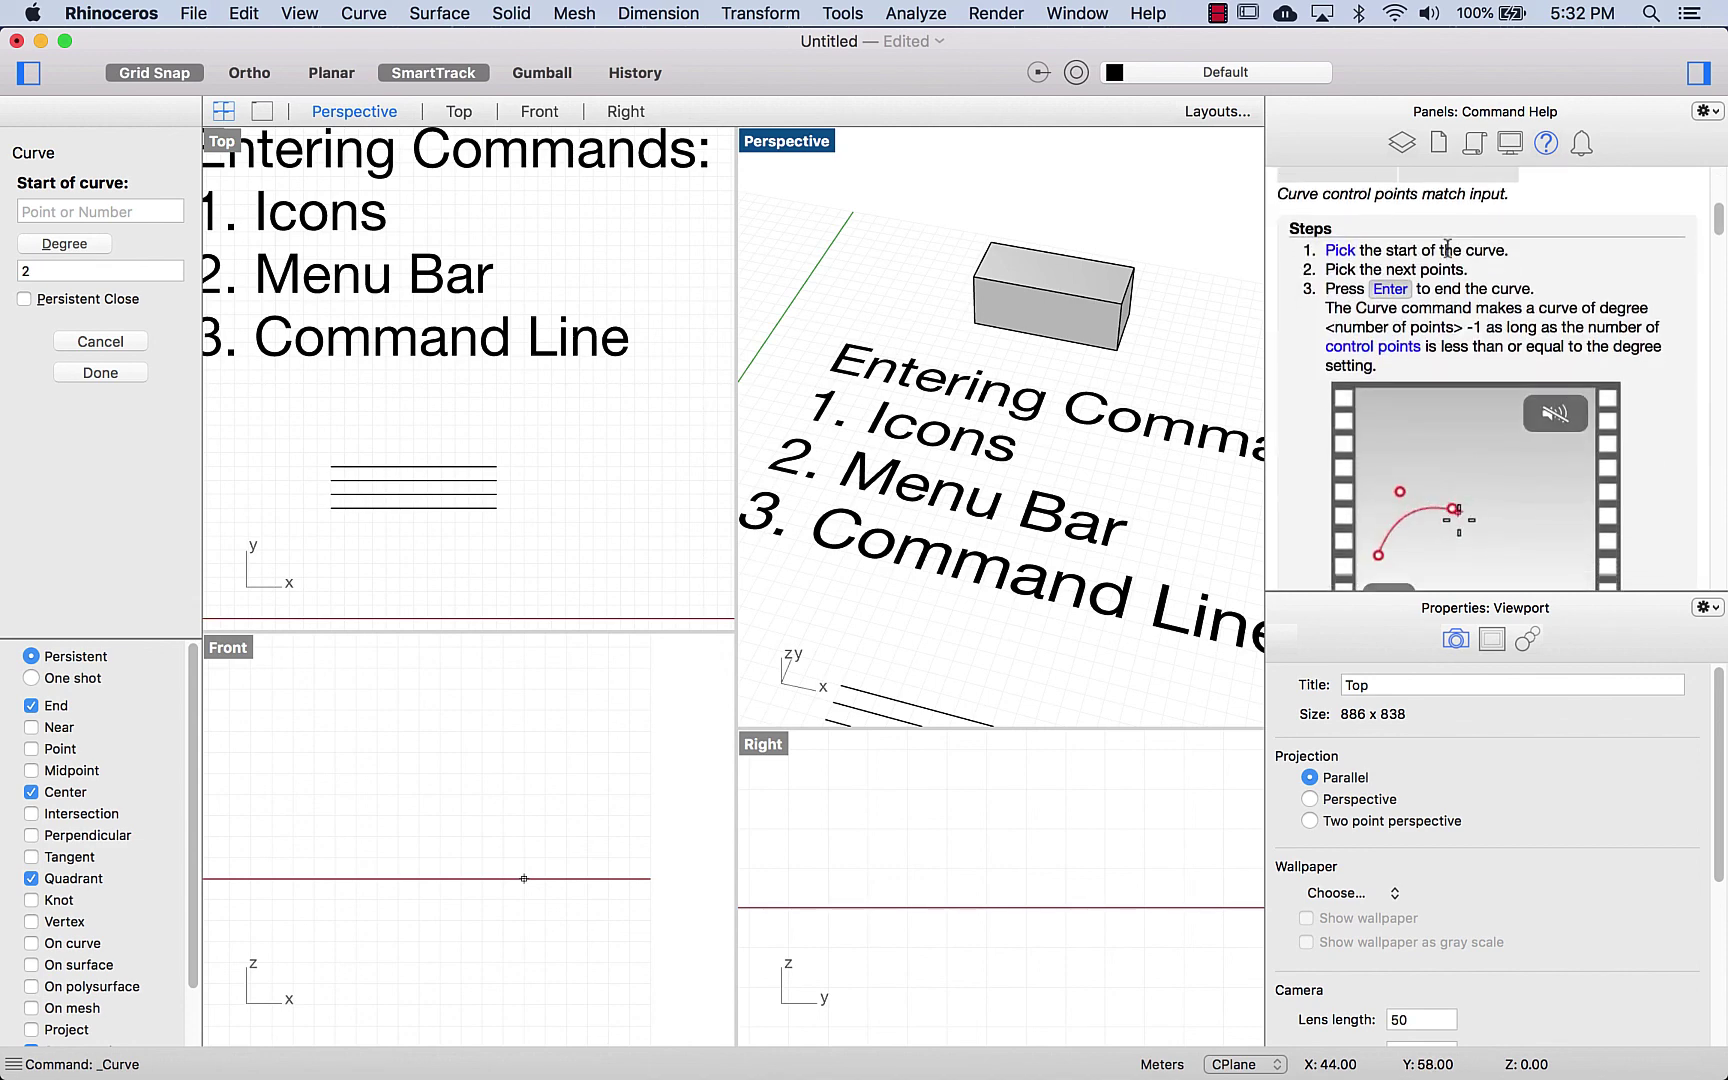
scroll(1447, 250, down, 2)
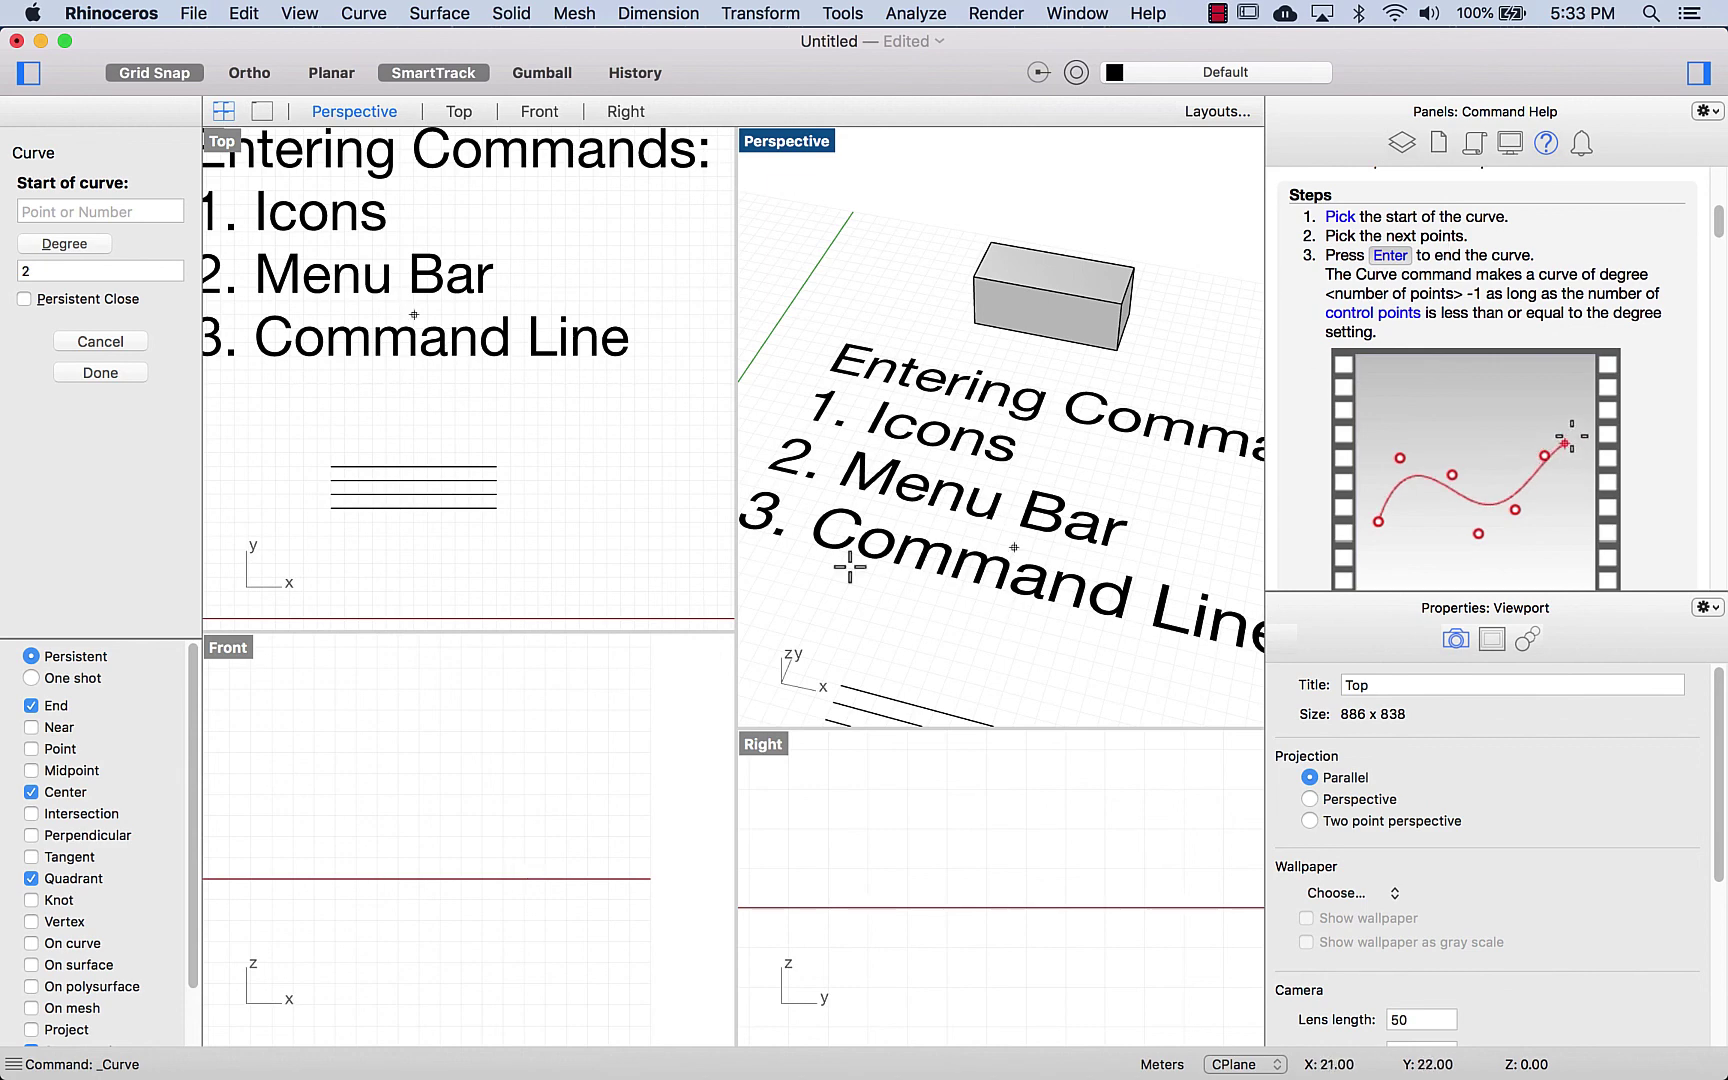
Place five zigzagging control points for a degree 2 curve in the empty area beside the text in the Top view
scroll(625, 497, down, 3)
right_drag(636, 484, 347, 478)
scroll(445, 487, up, 3)
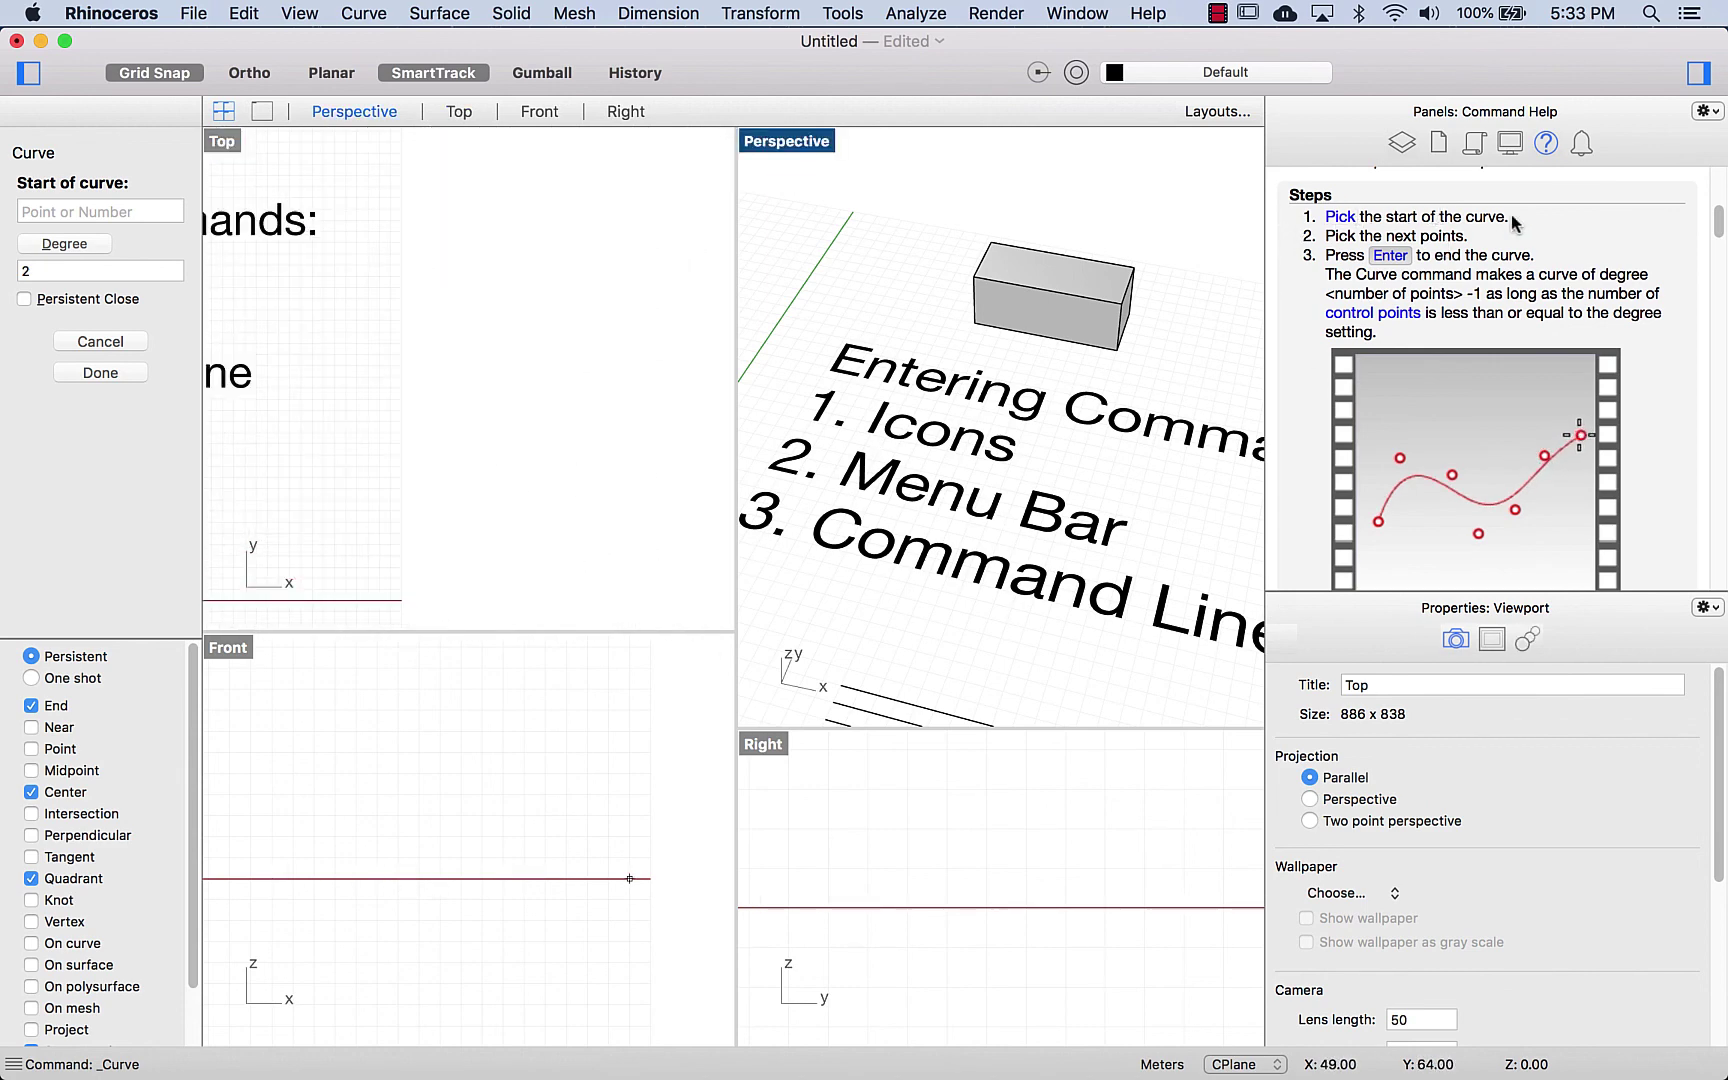
click(383, 478)
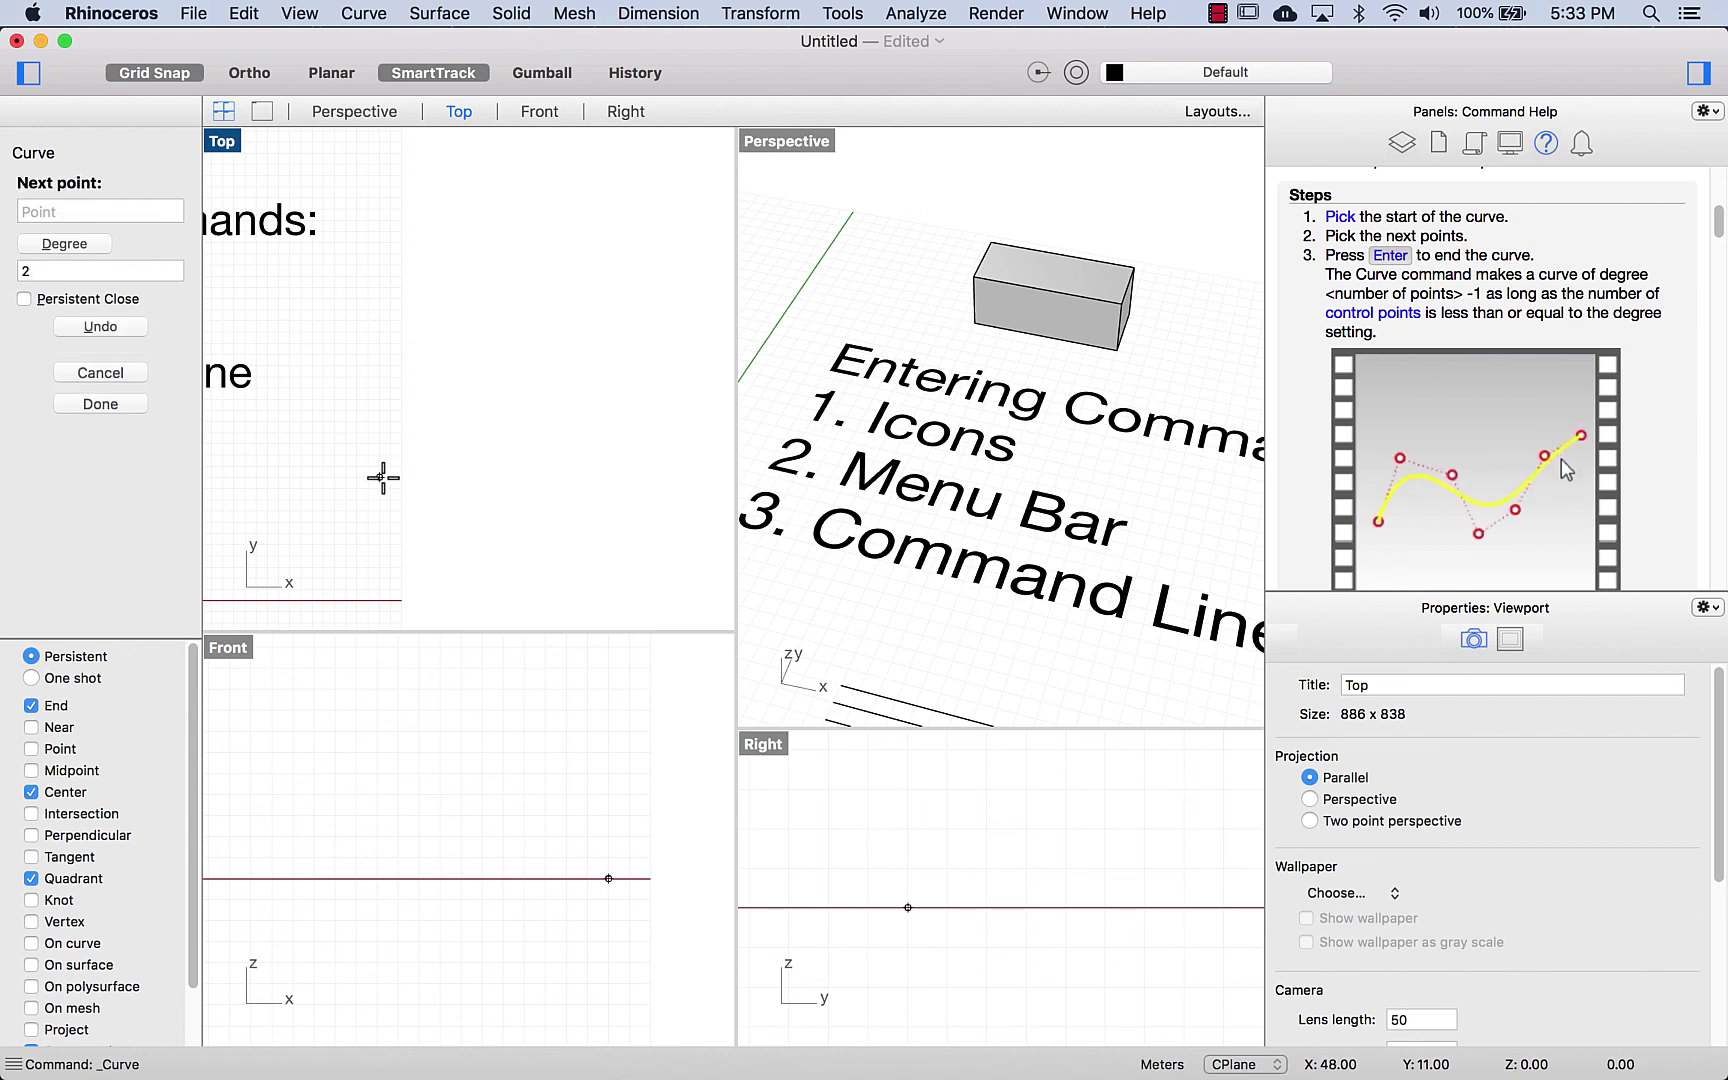
click(446, 410)
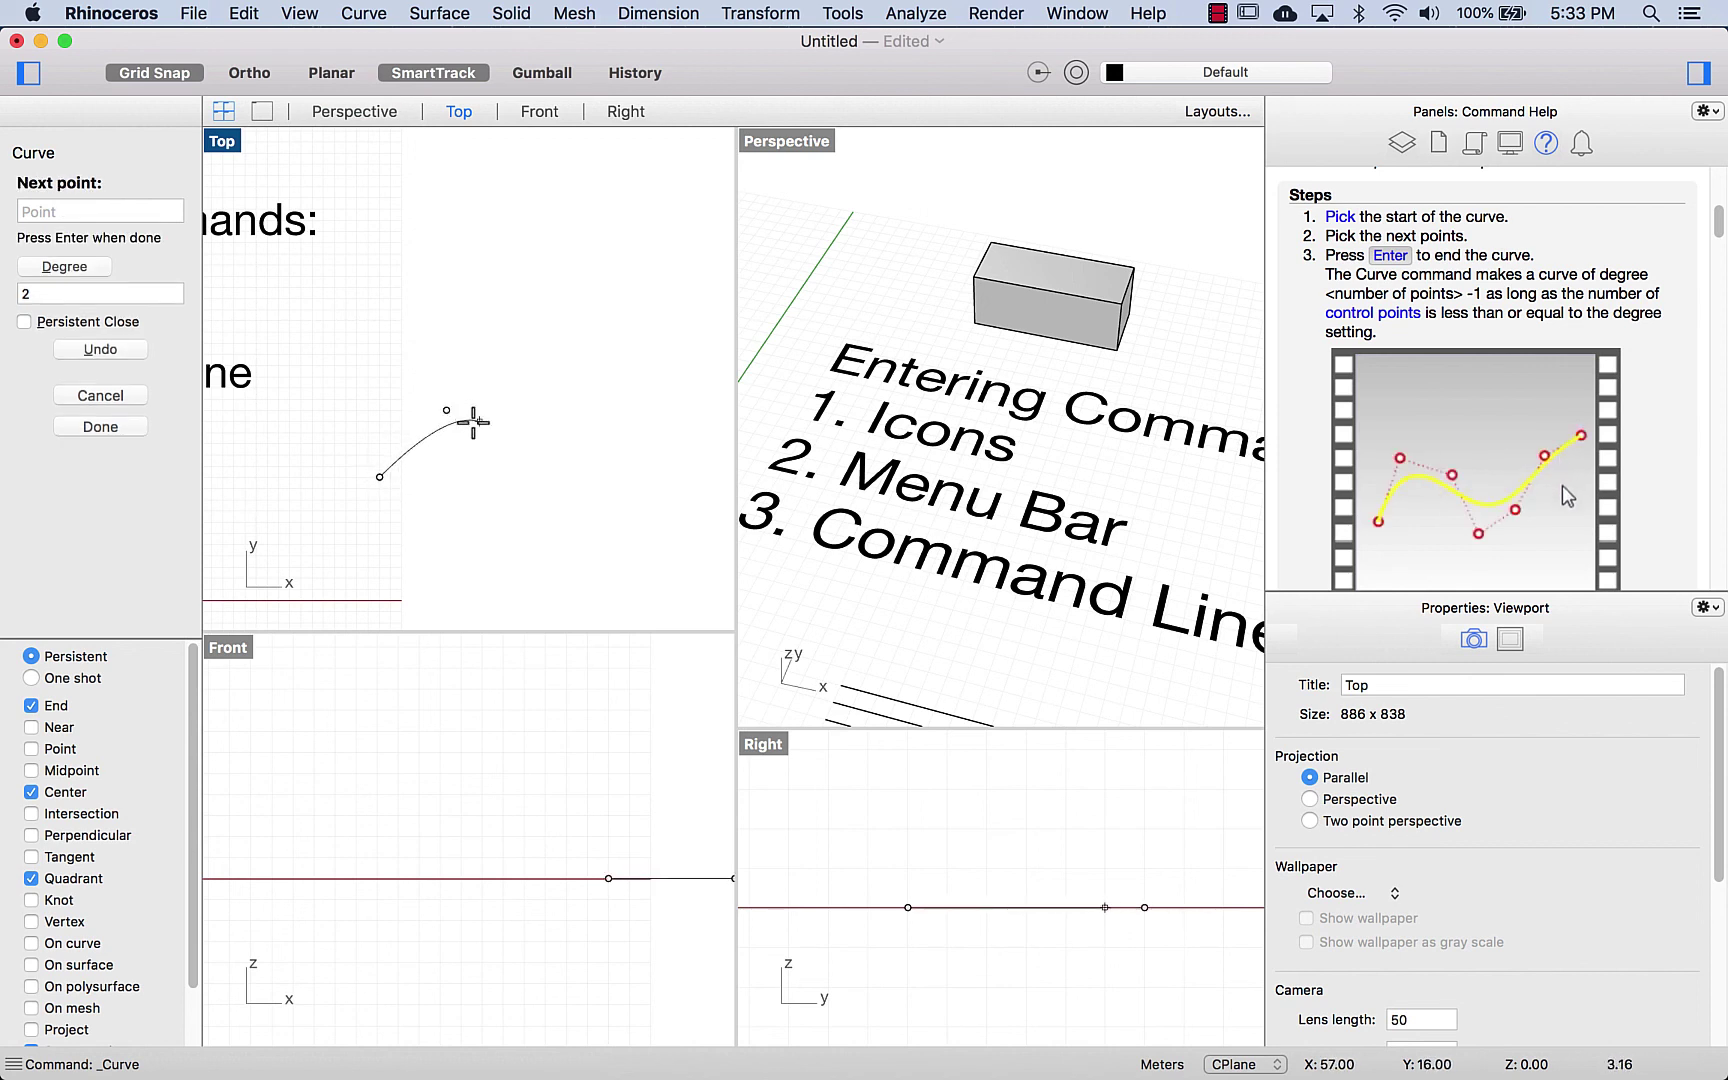
click(491, 497)
click(581, 377)
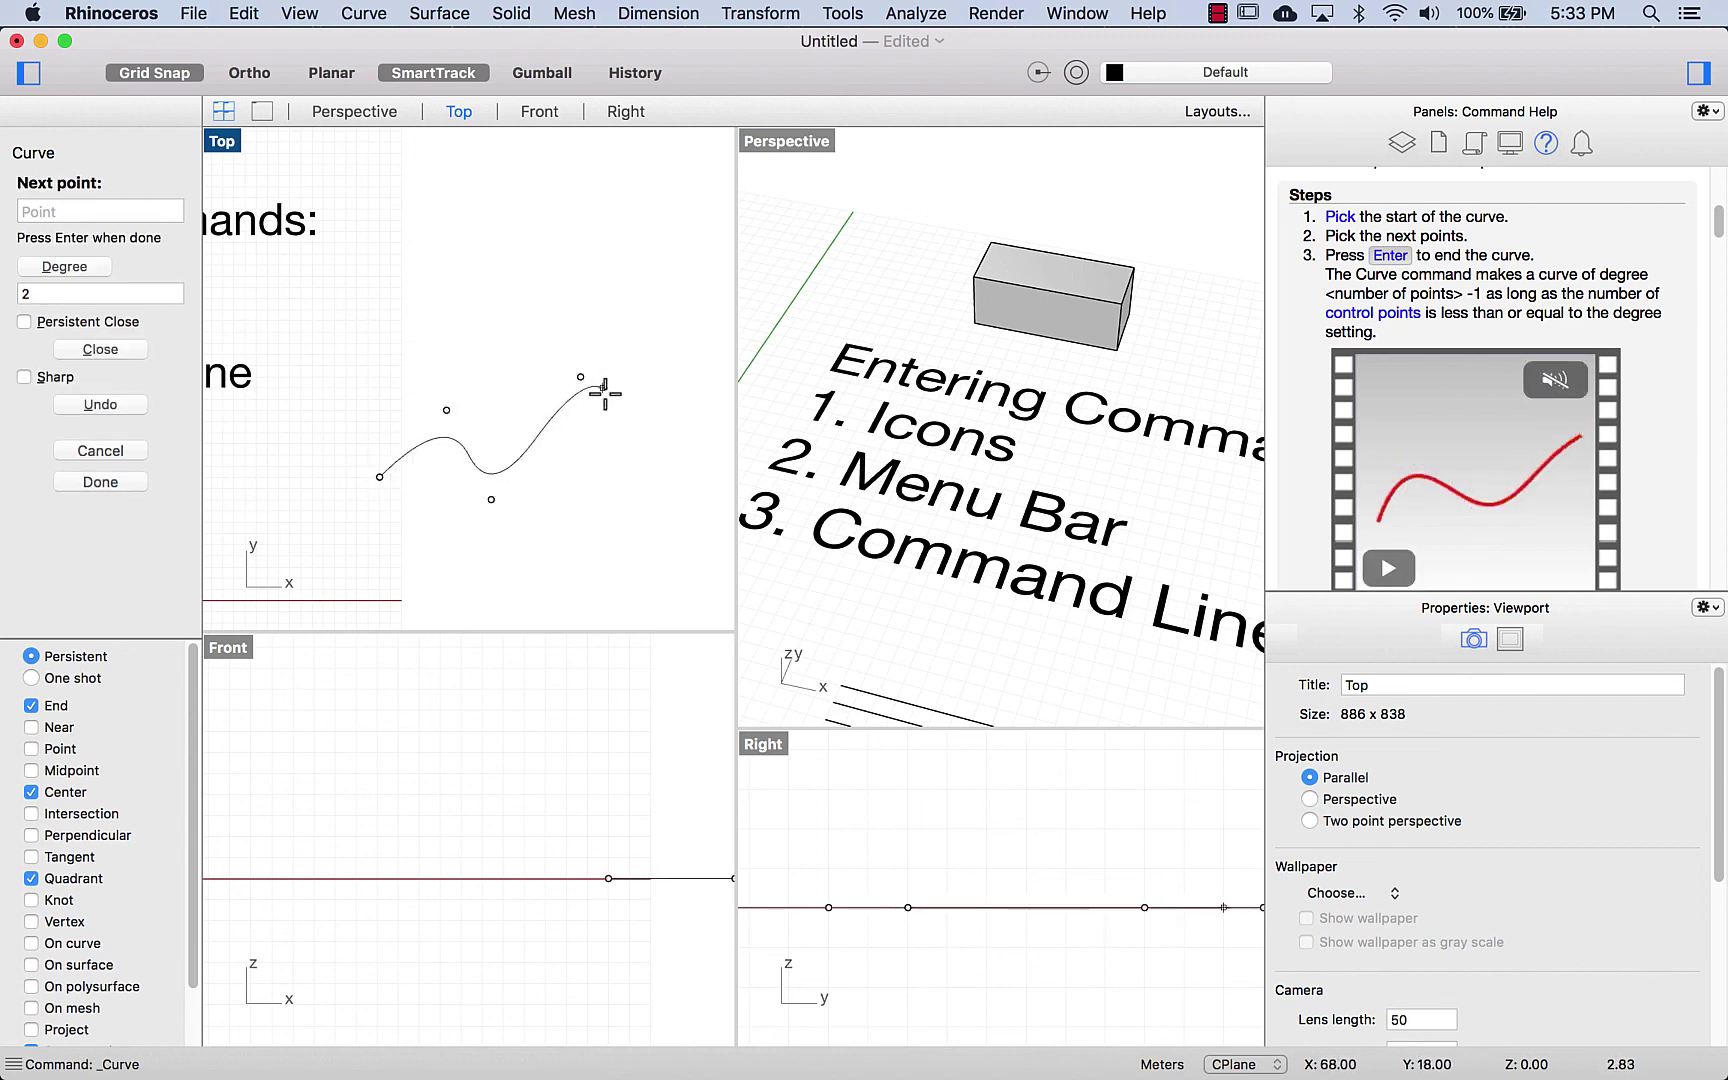
click(660, 519)
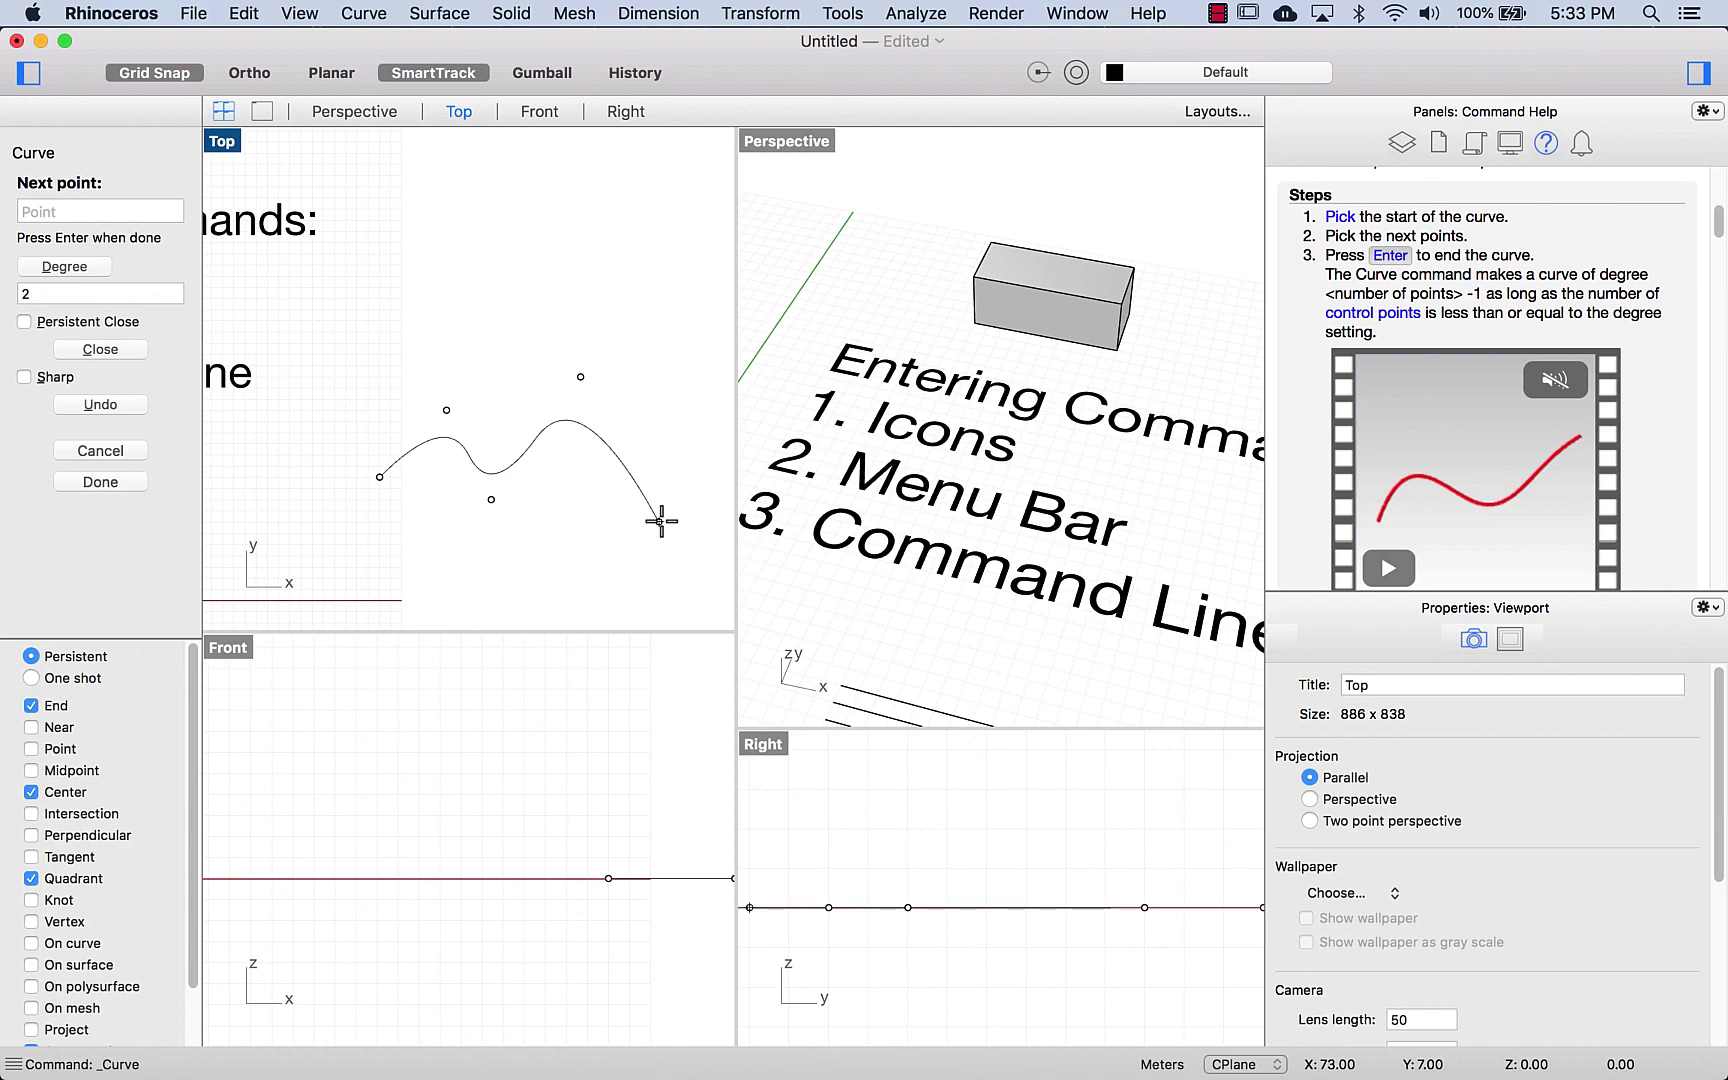